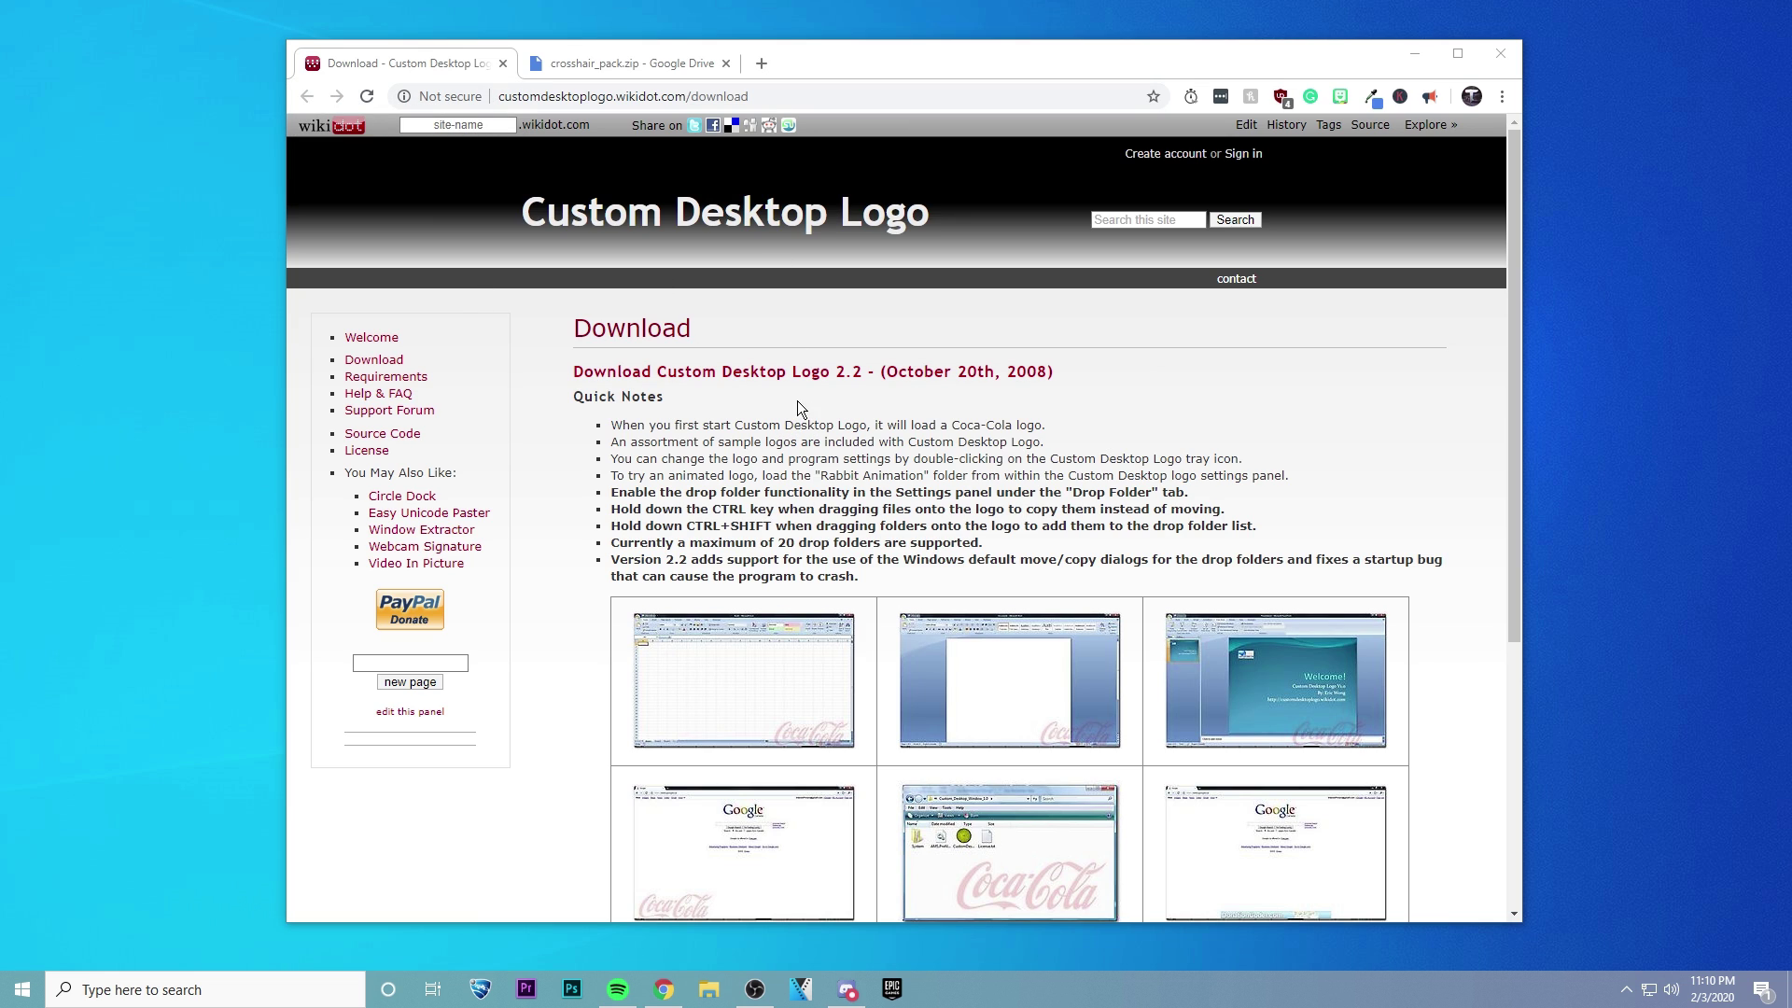
Download the Custom Desktop Logo 2.2 zip from the Wikidot Download page.
click(751, 374)
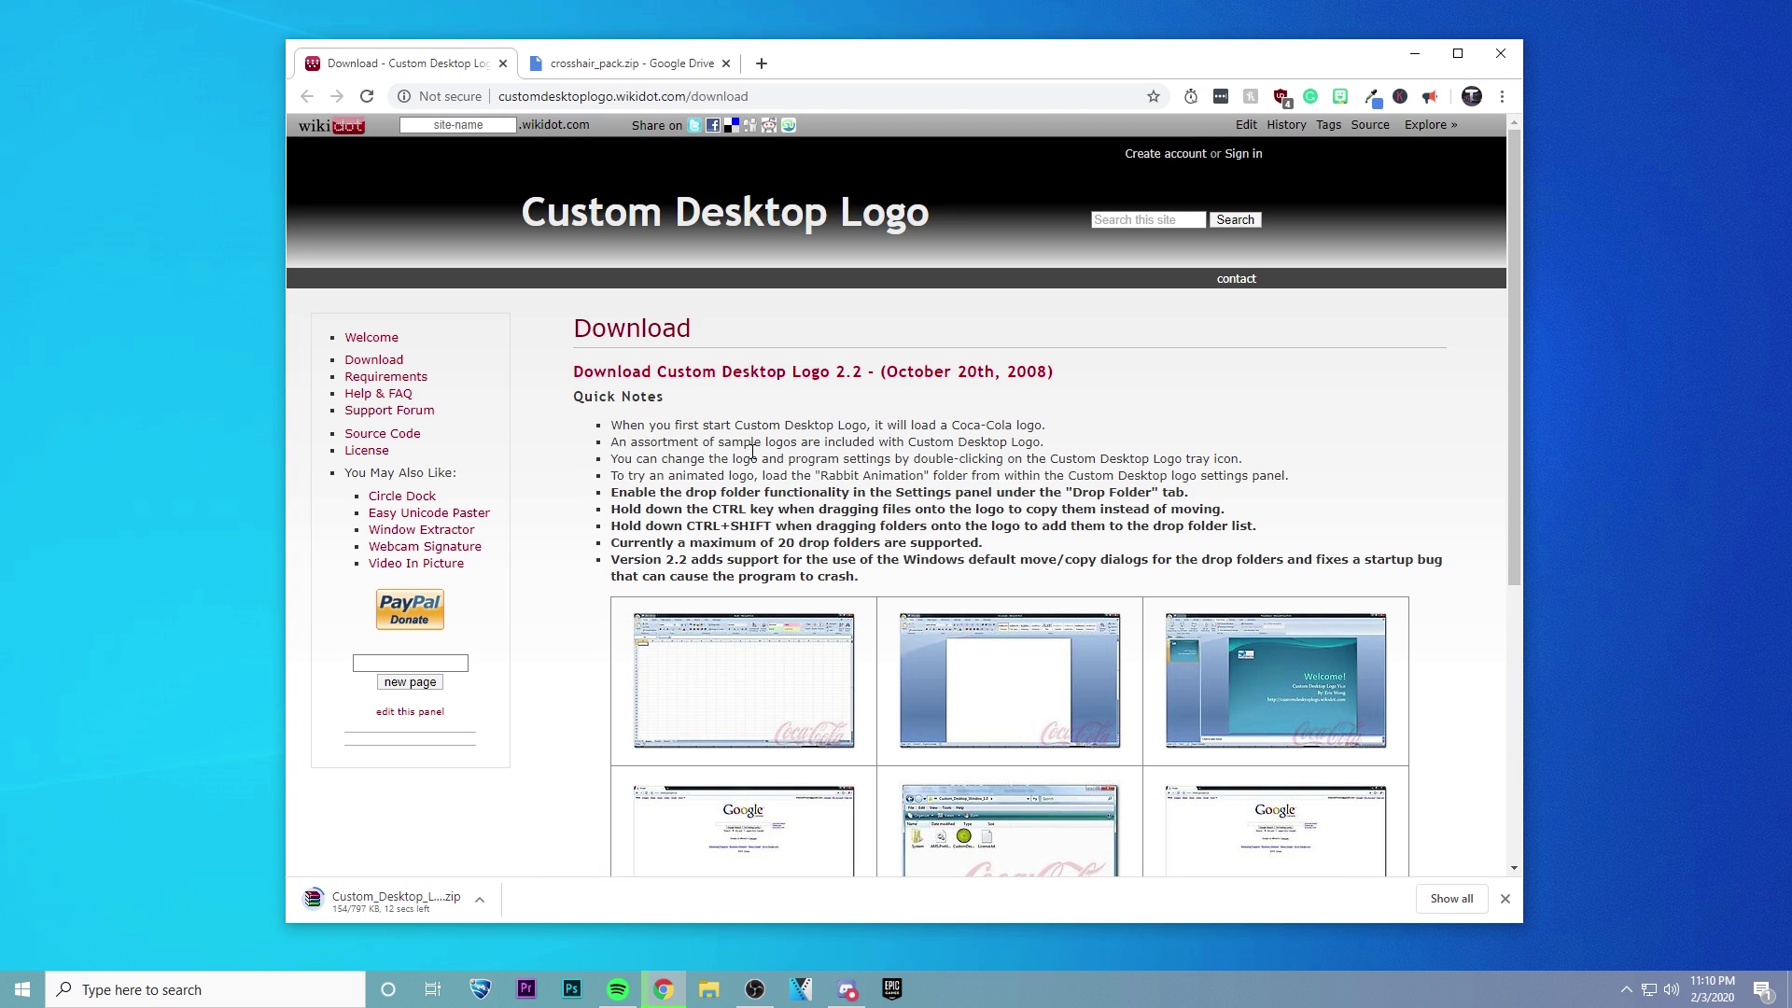
Download crosshair_pack.zip from Google Drive and bring up the logo zip's download options.
click(594, 68)
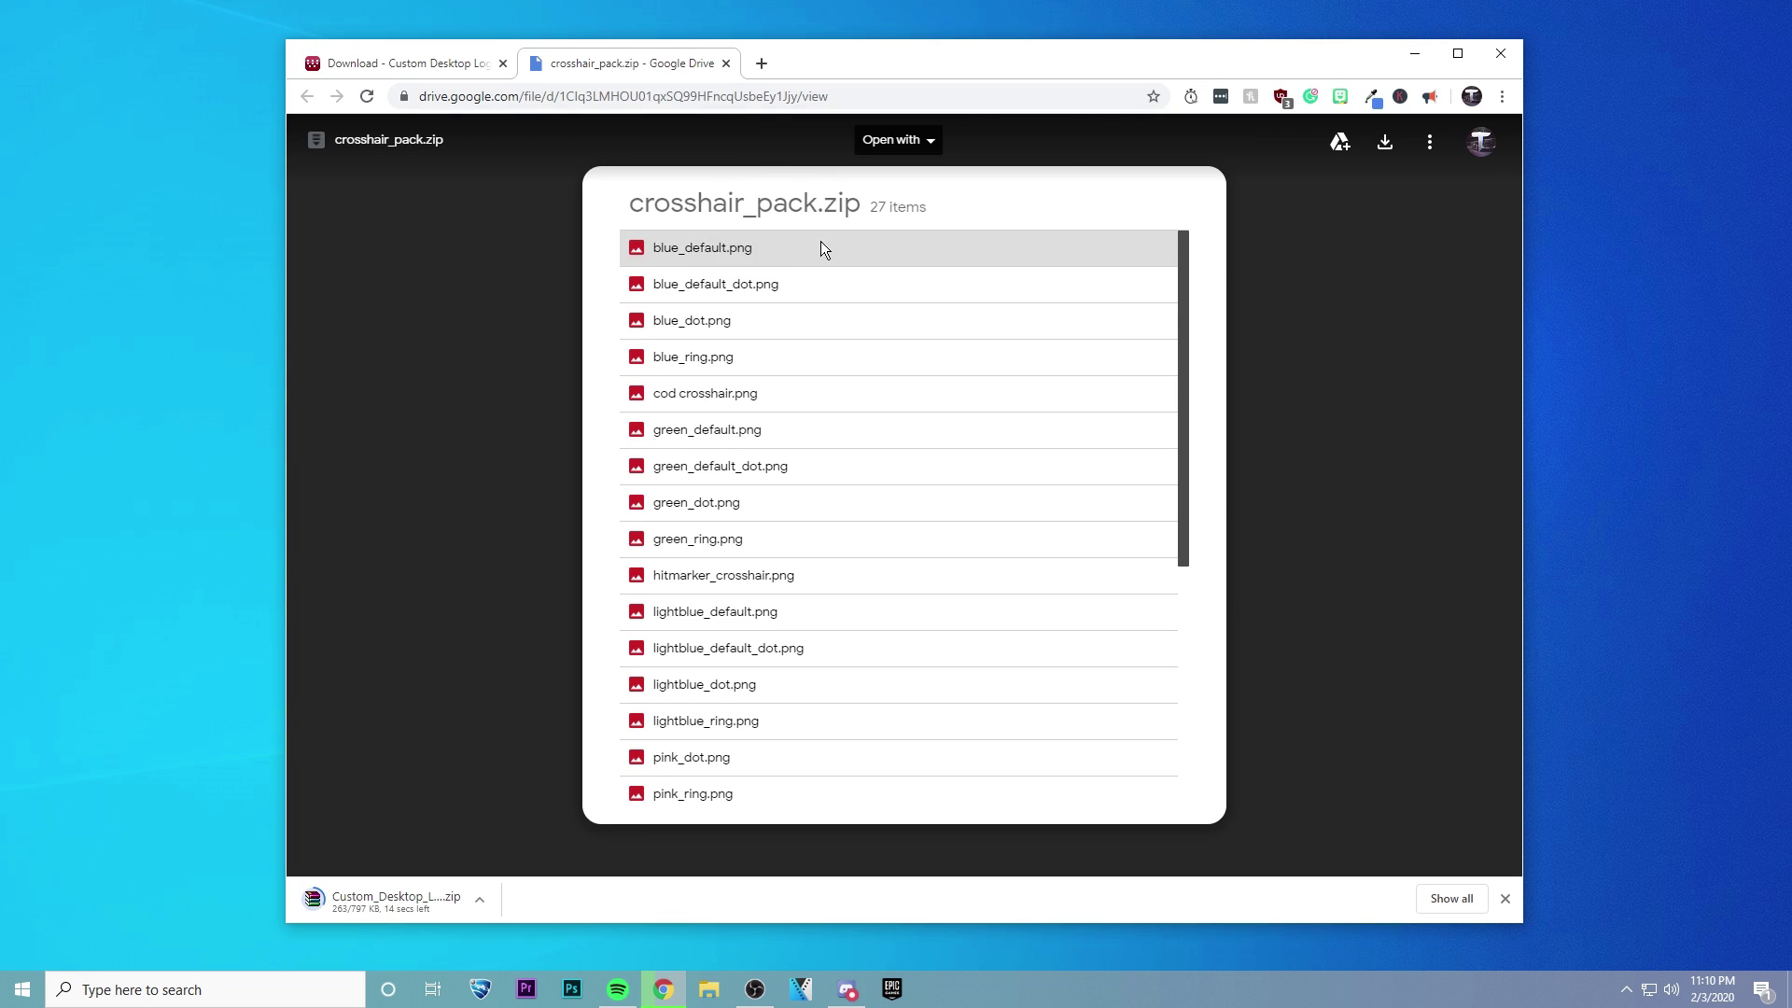
click(1385, 146)
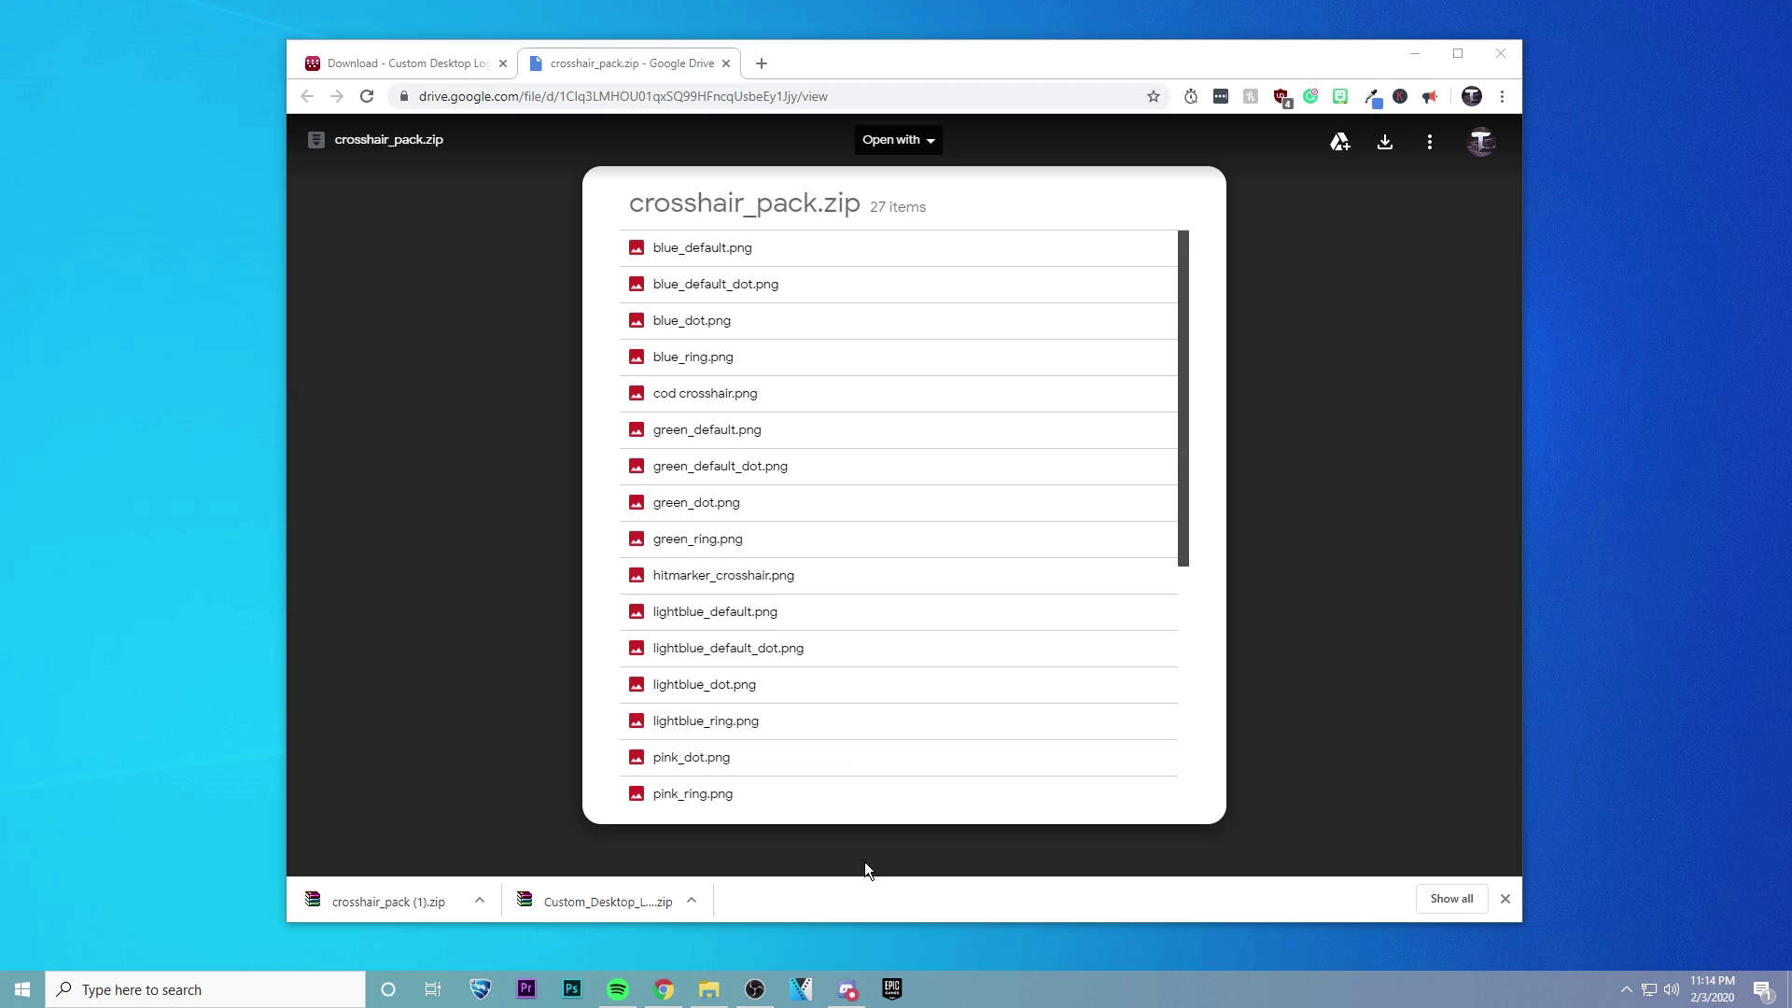
right_click(692, 897)
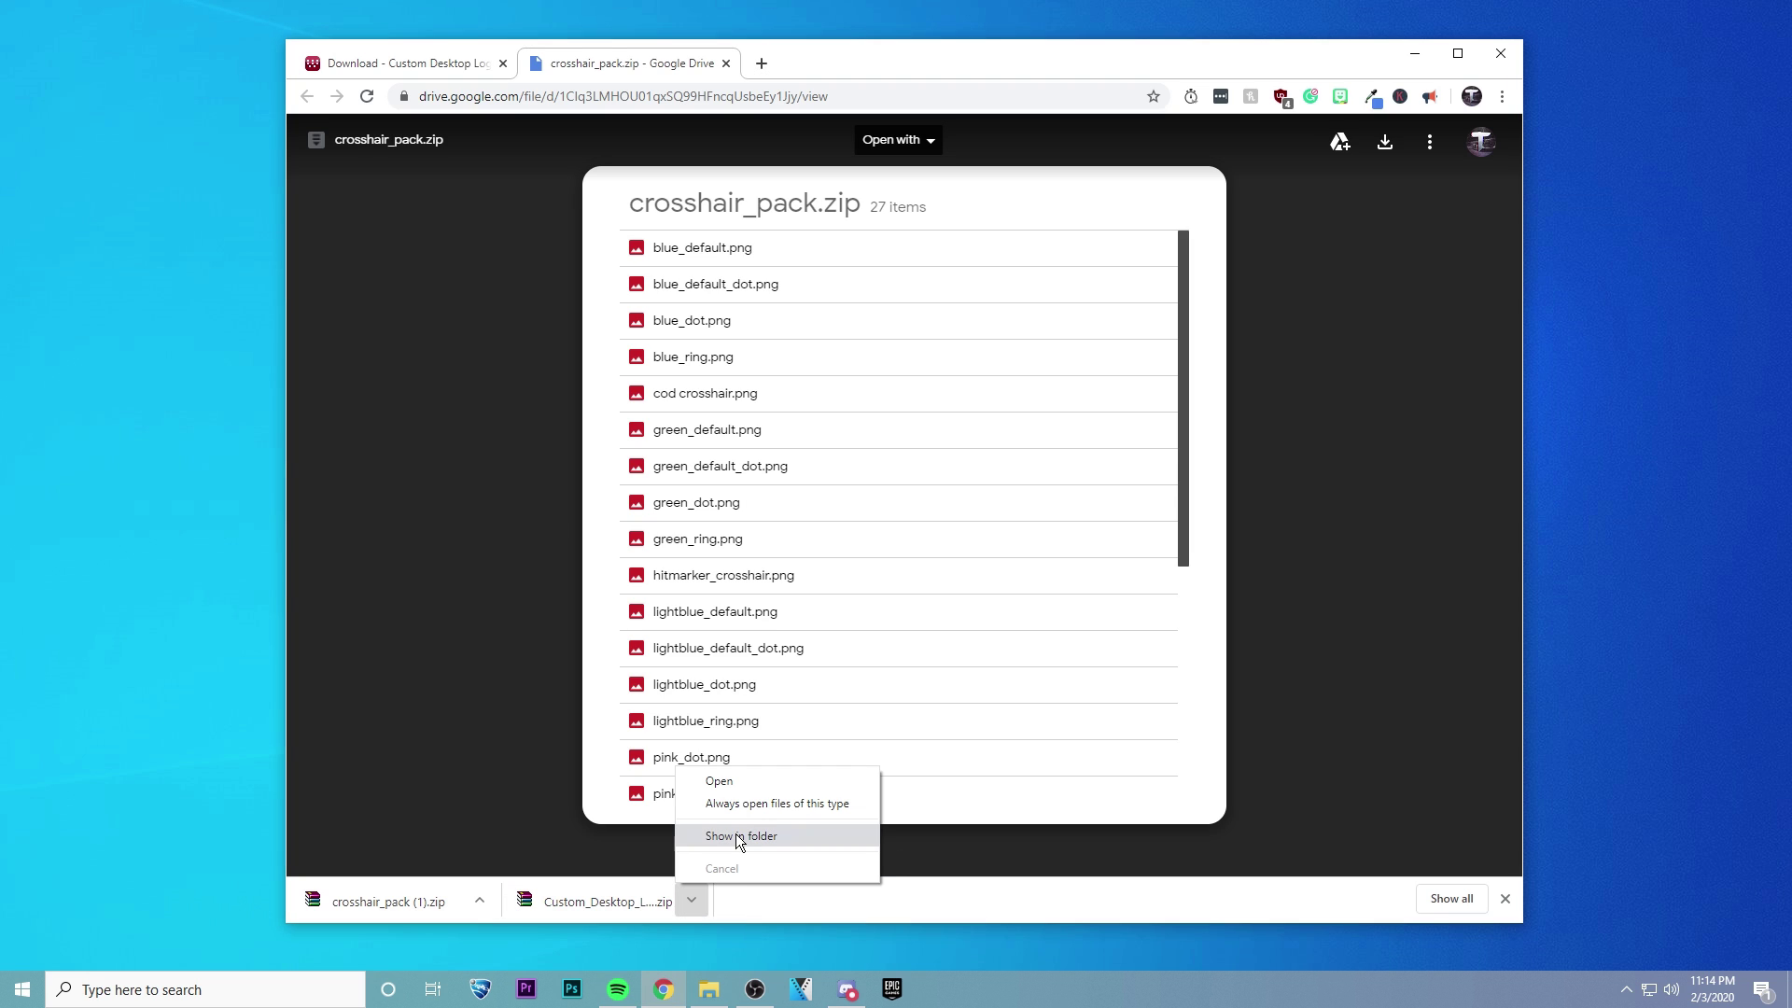
Move both downloaded zips from the downloads folder onto the desktop and clear the windows away.
click(736, 832)
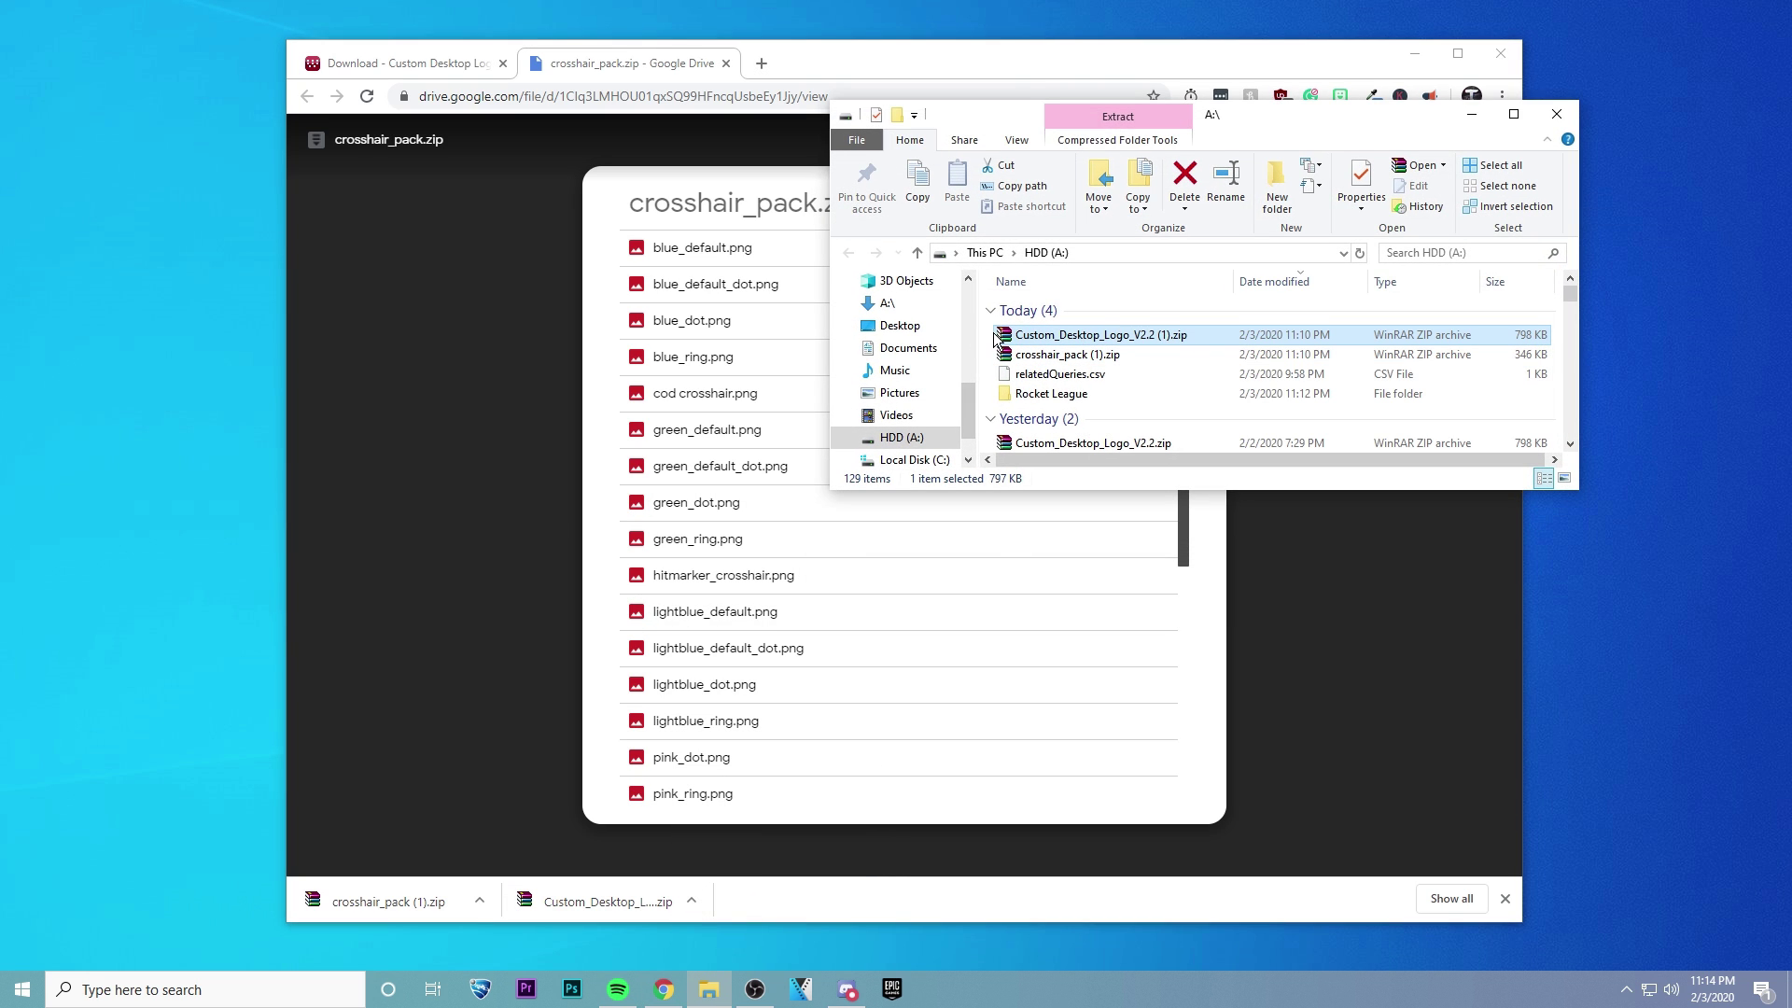
ctrl+click(1069, 355)
drag(1069, 355, 122, 271)
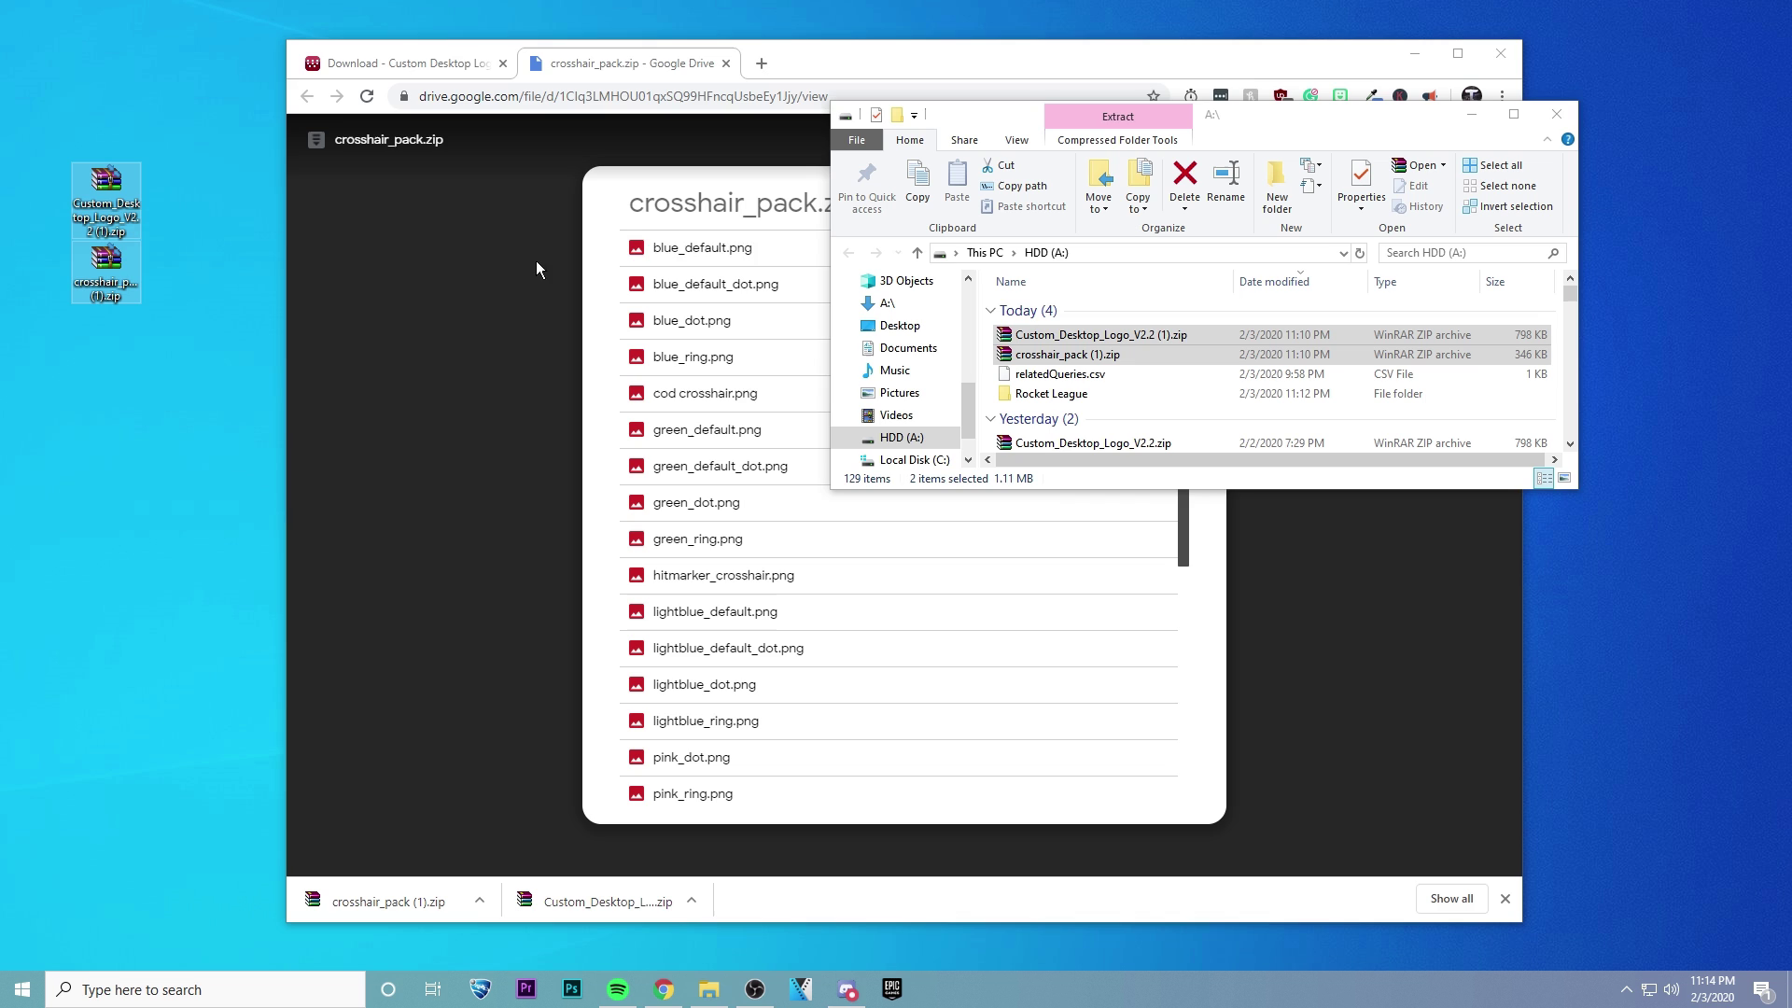
click(1478, 112)
click(1415, 53)
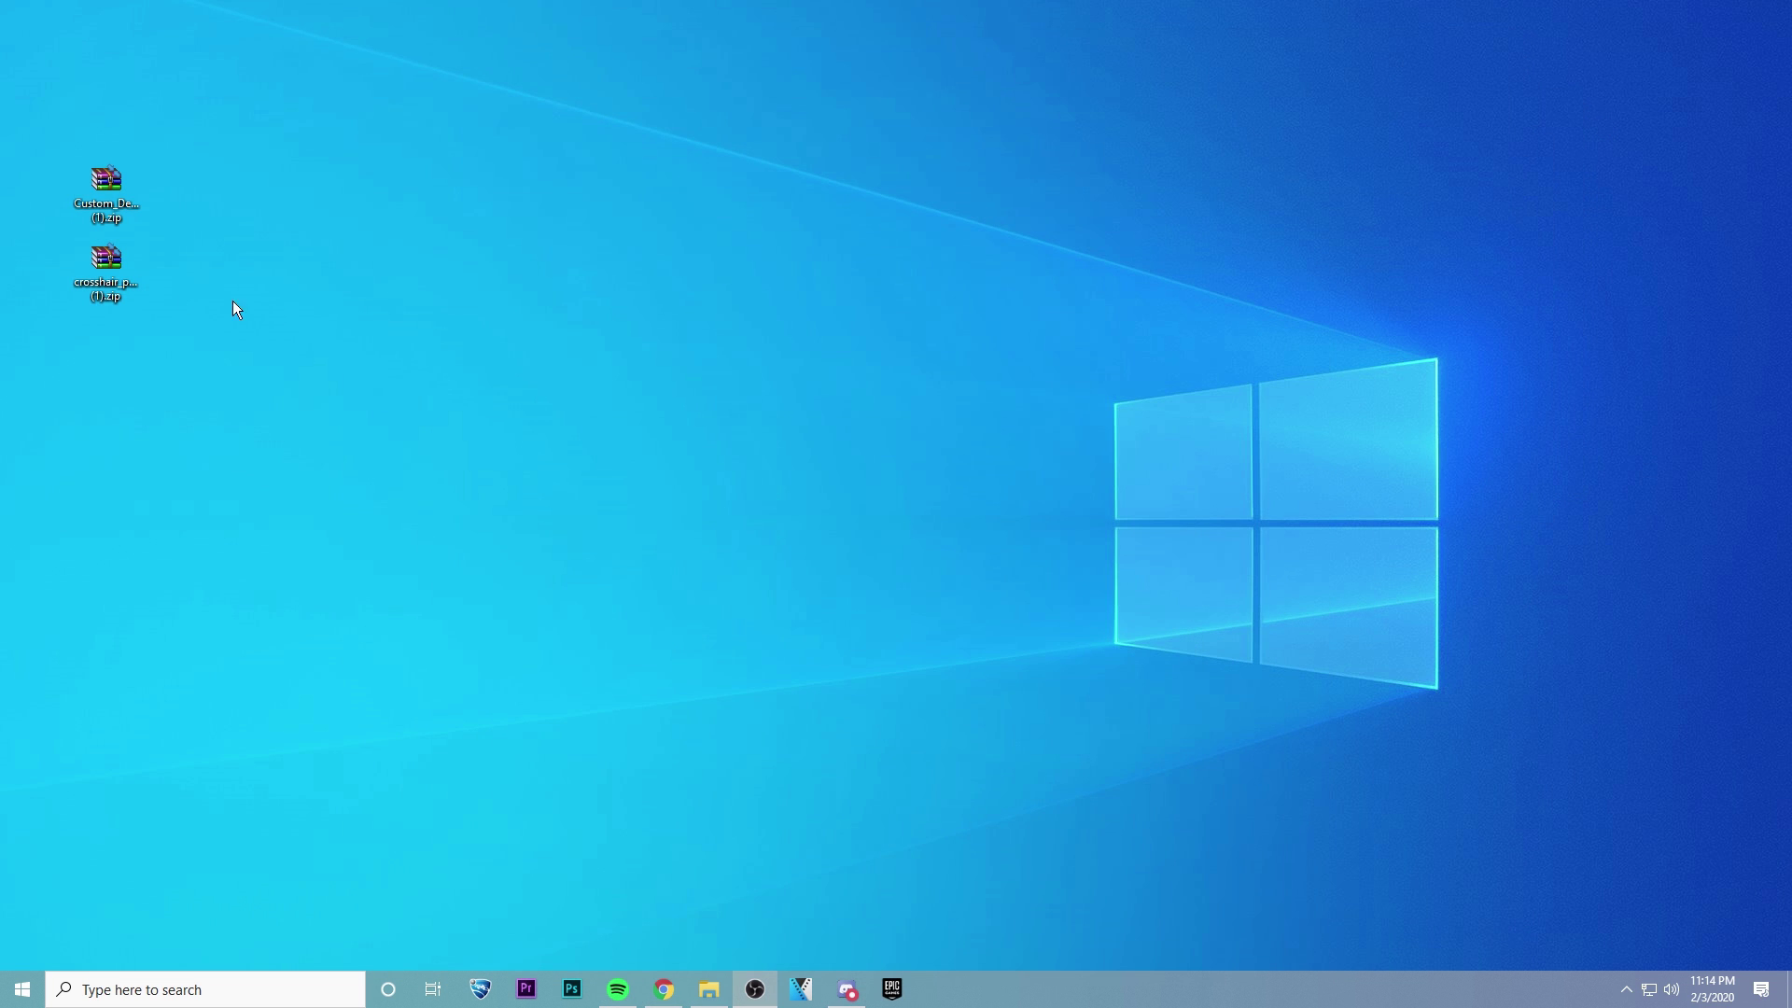
Extract crosshair_pack (1).zip into its own folder and open it to view the crosshair PNGs.
right_click(110, 271)
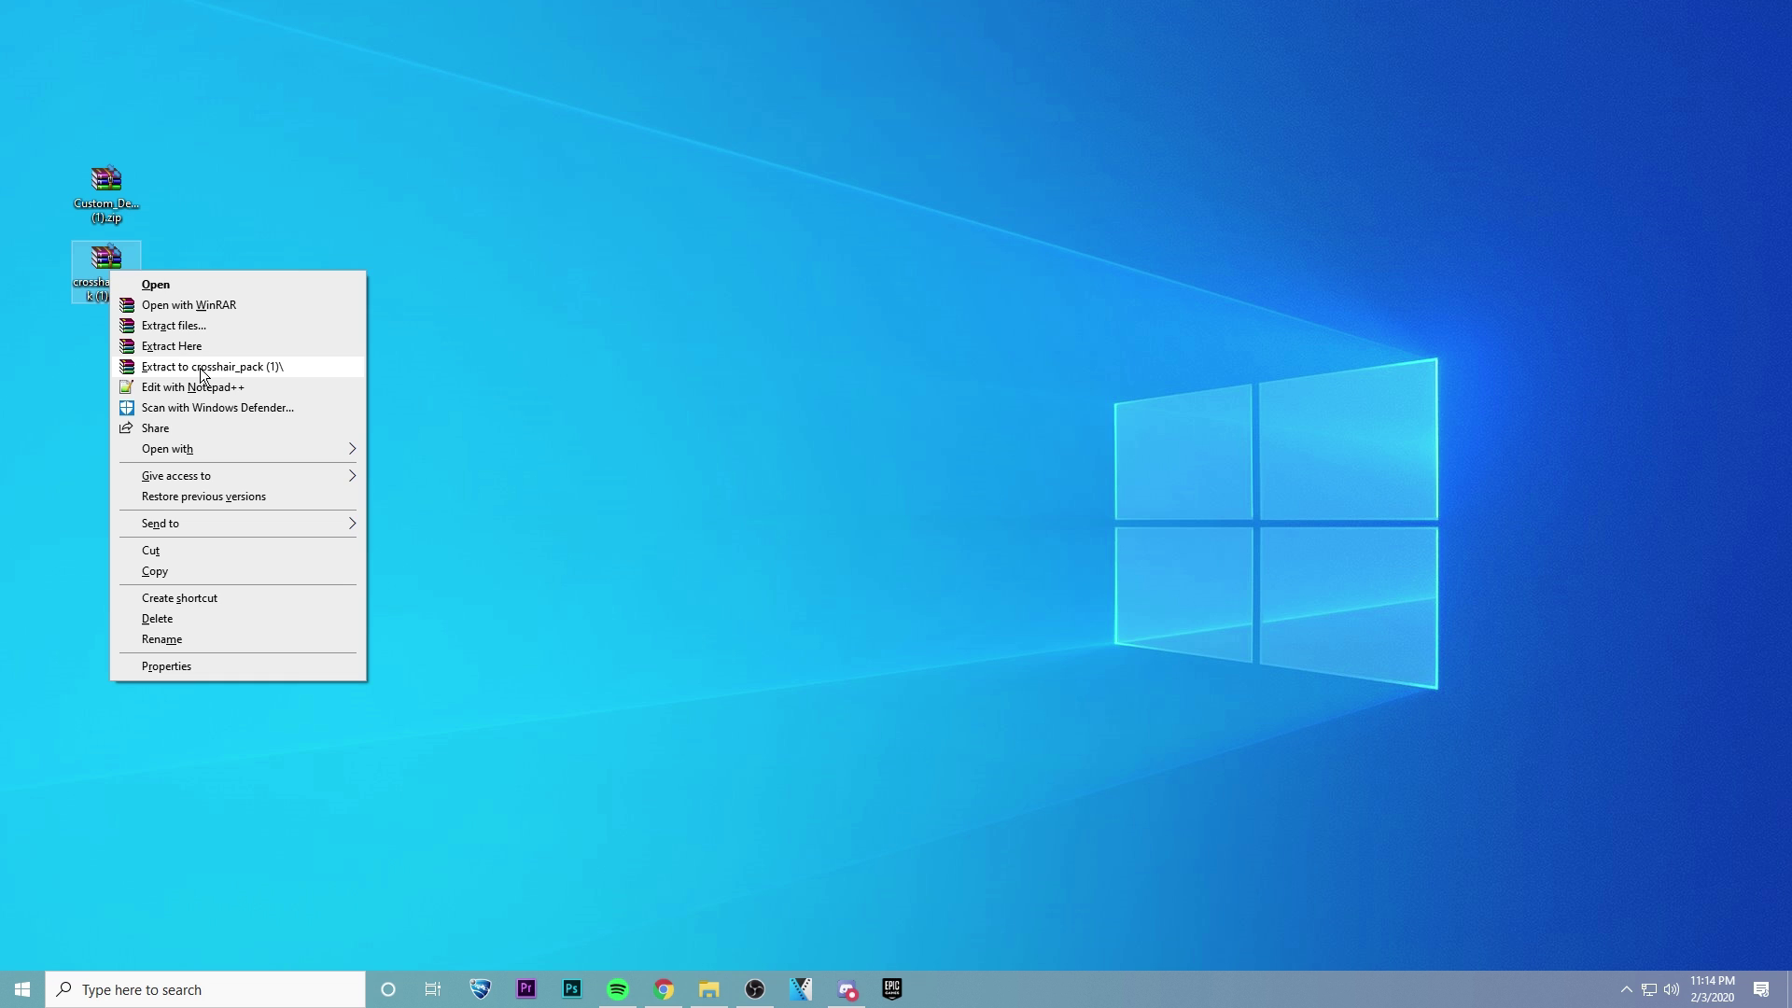
click(232, 370)
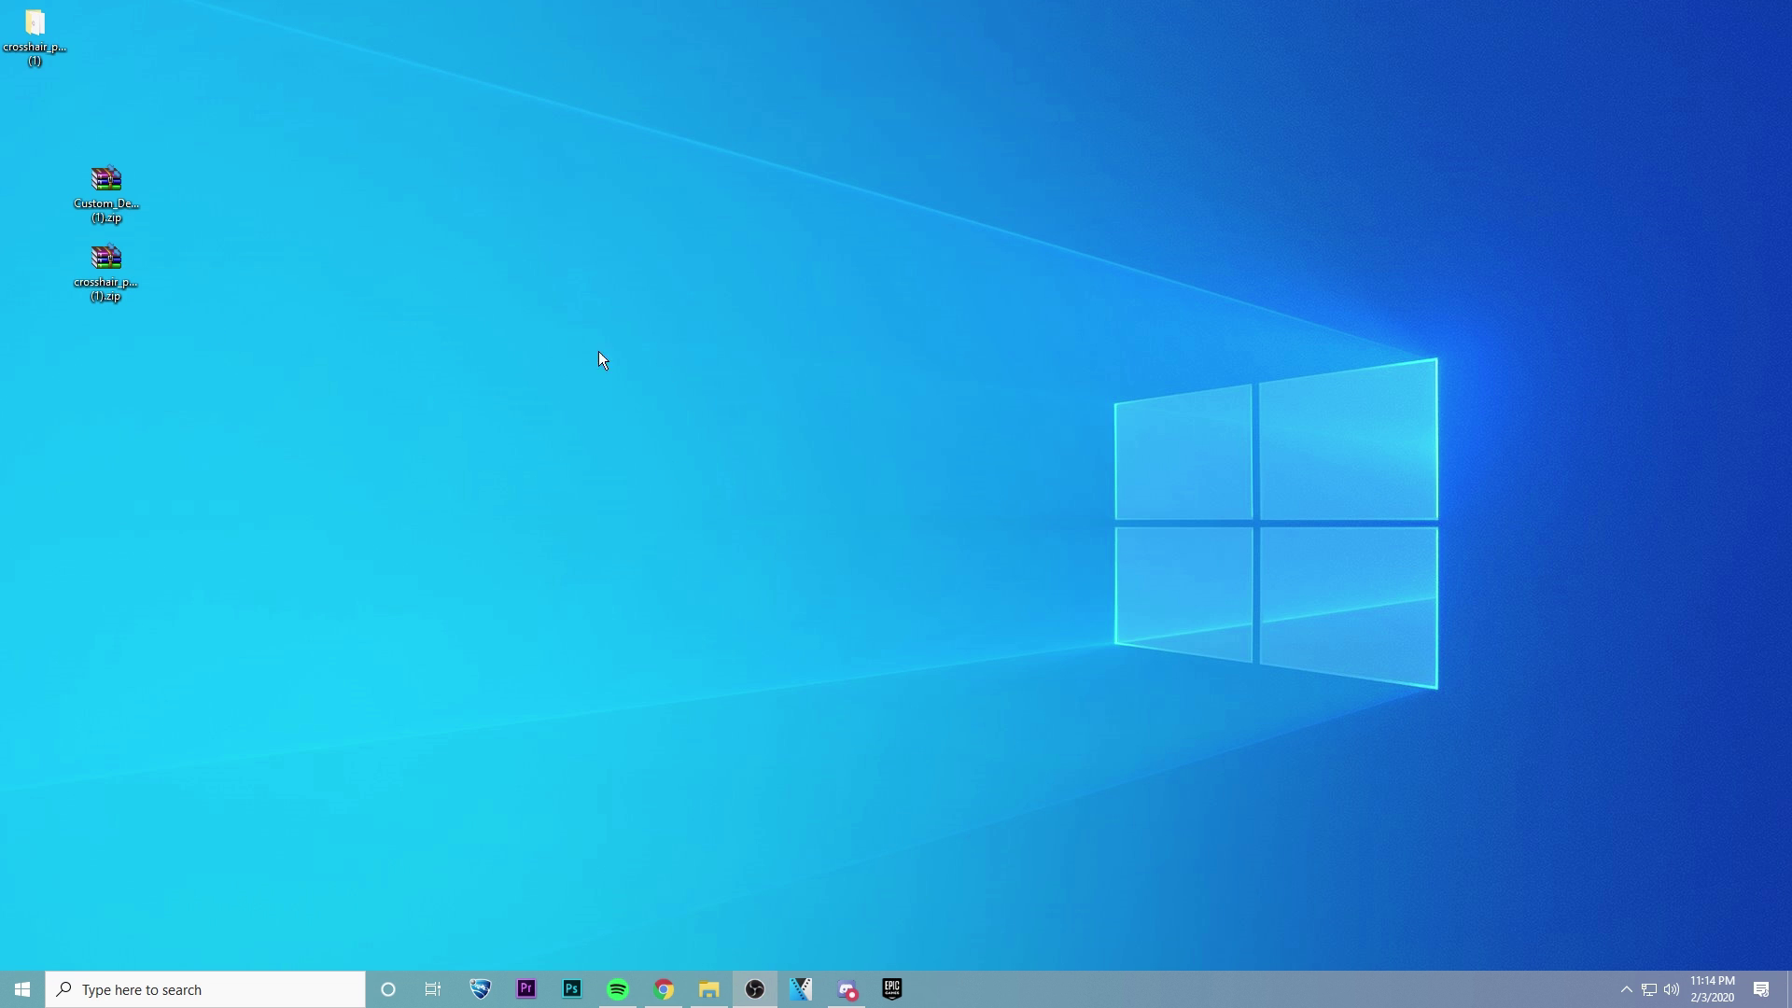
drag(686, 295, 752, 350)
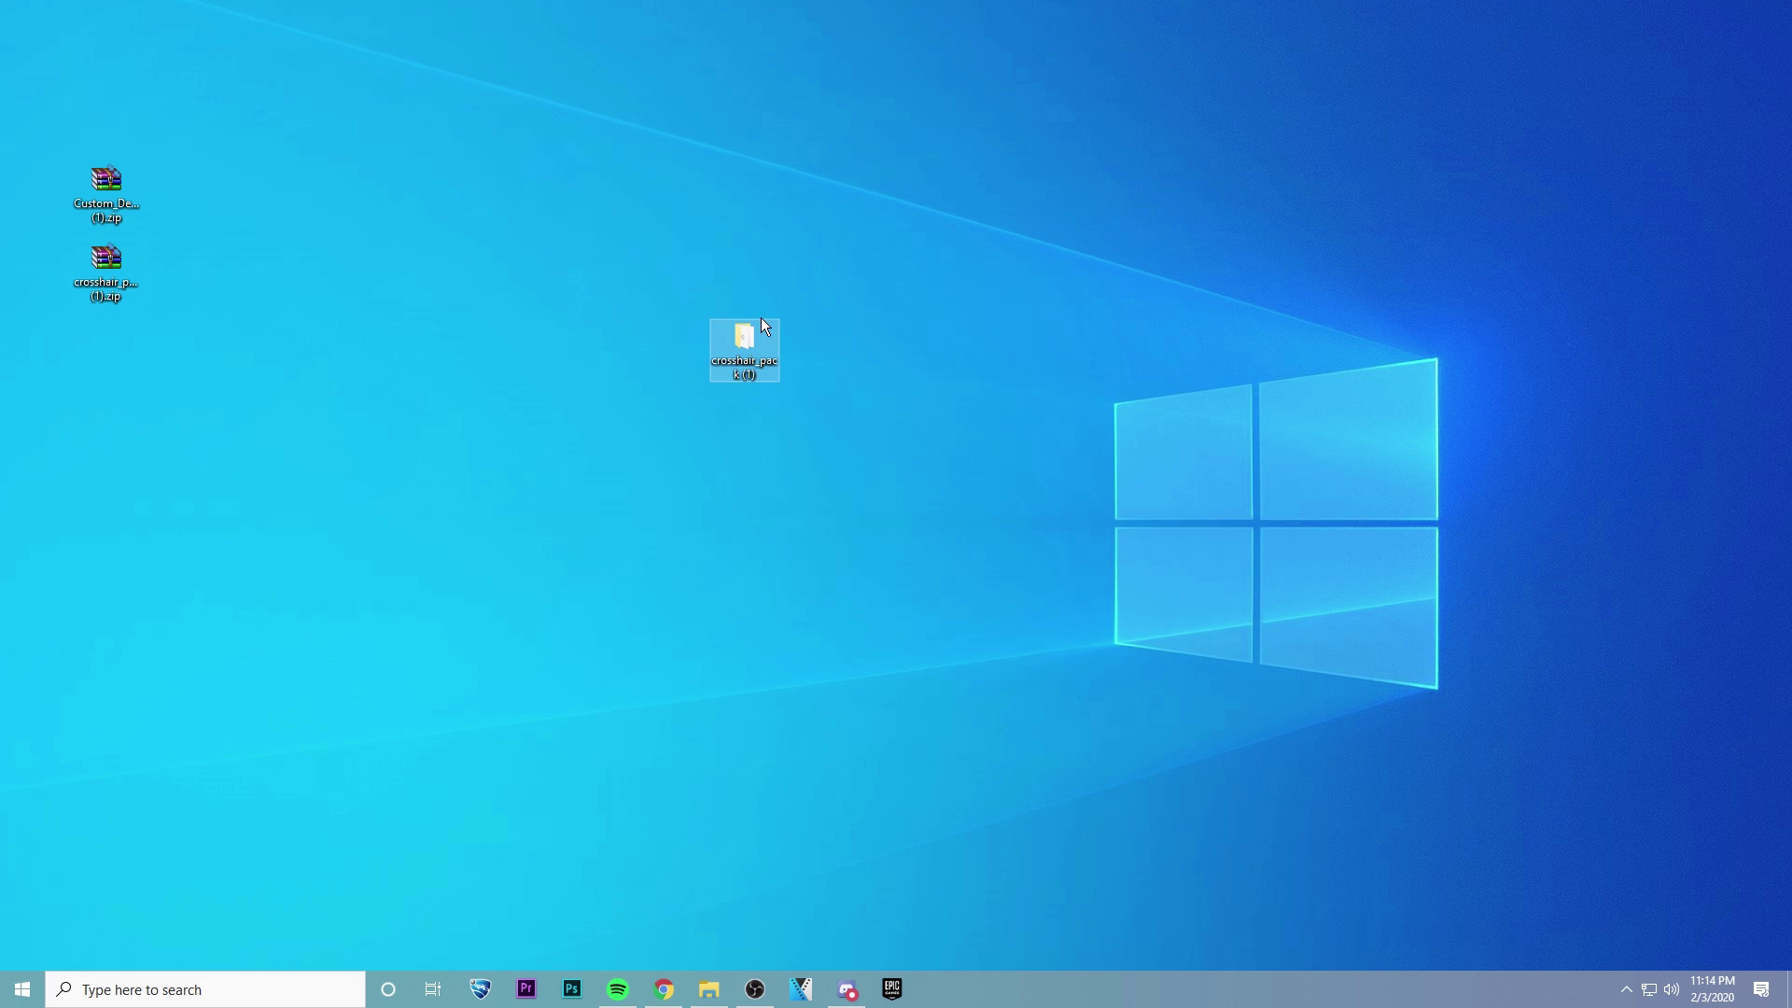
double_click(752, 350)
scroll(1256, 463, down, 5)
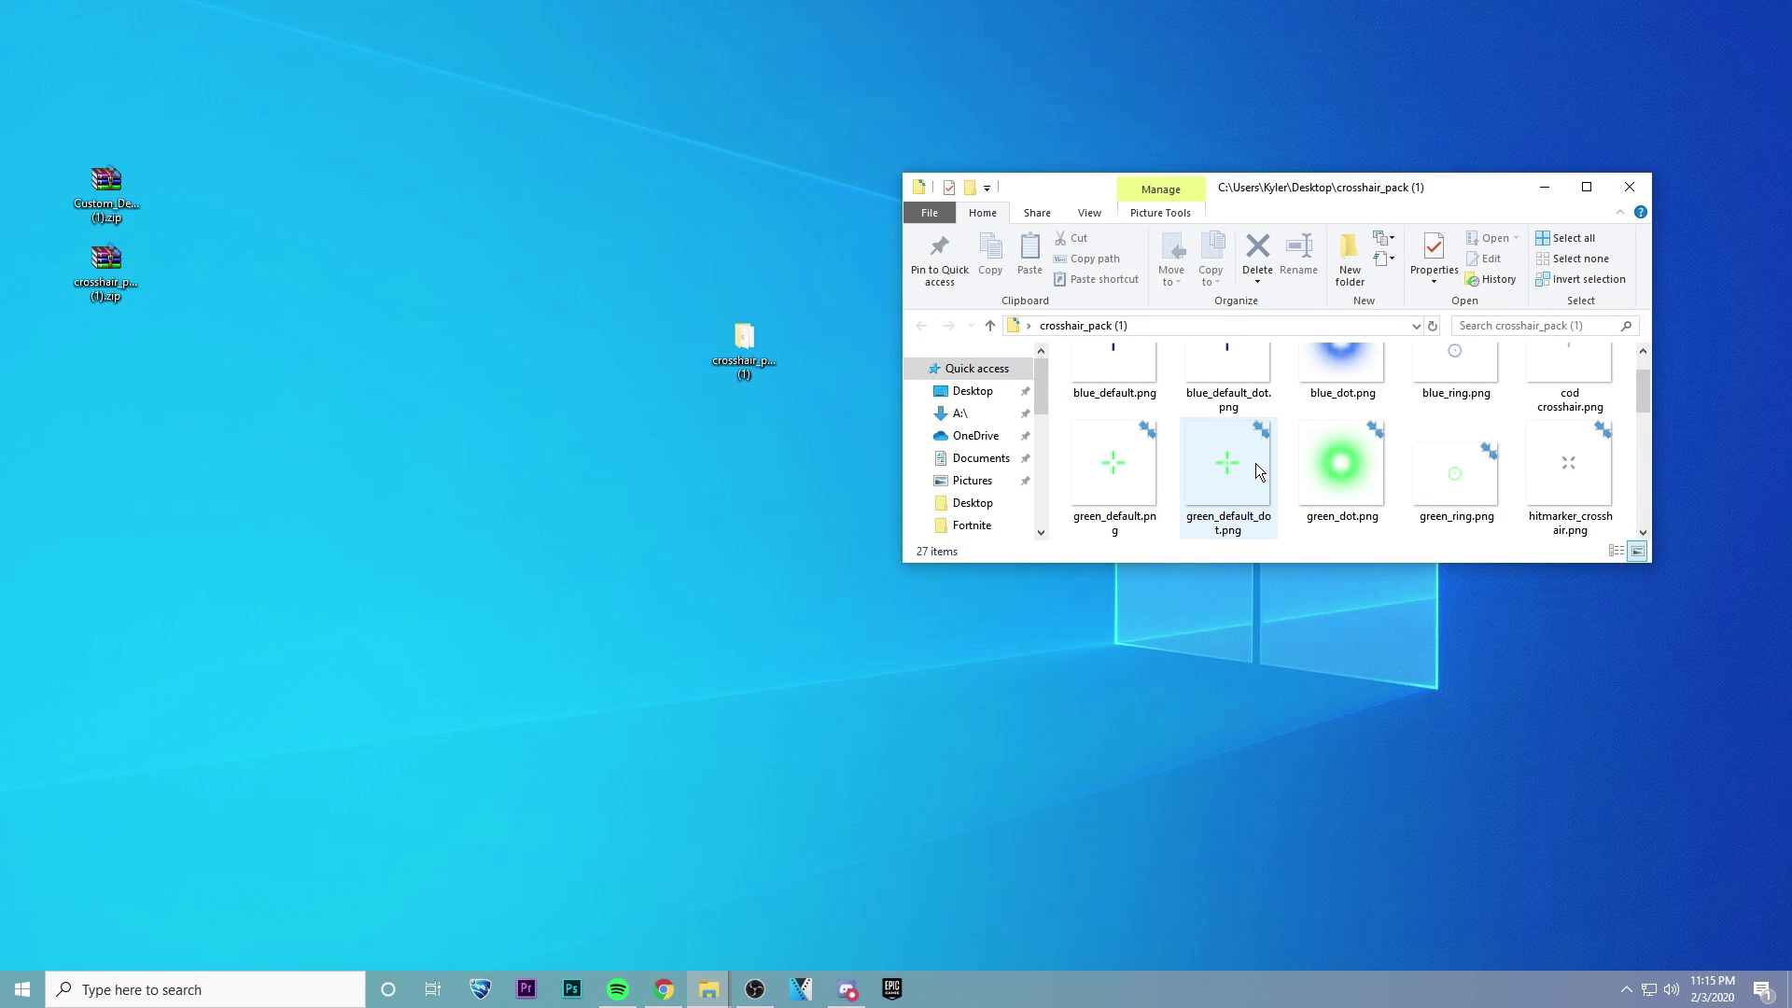
scroll(1325, 473, up, 4)
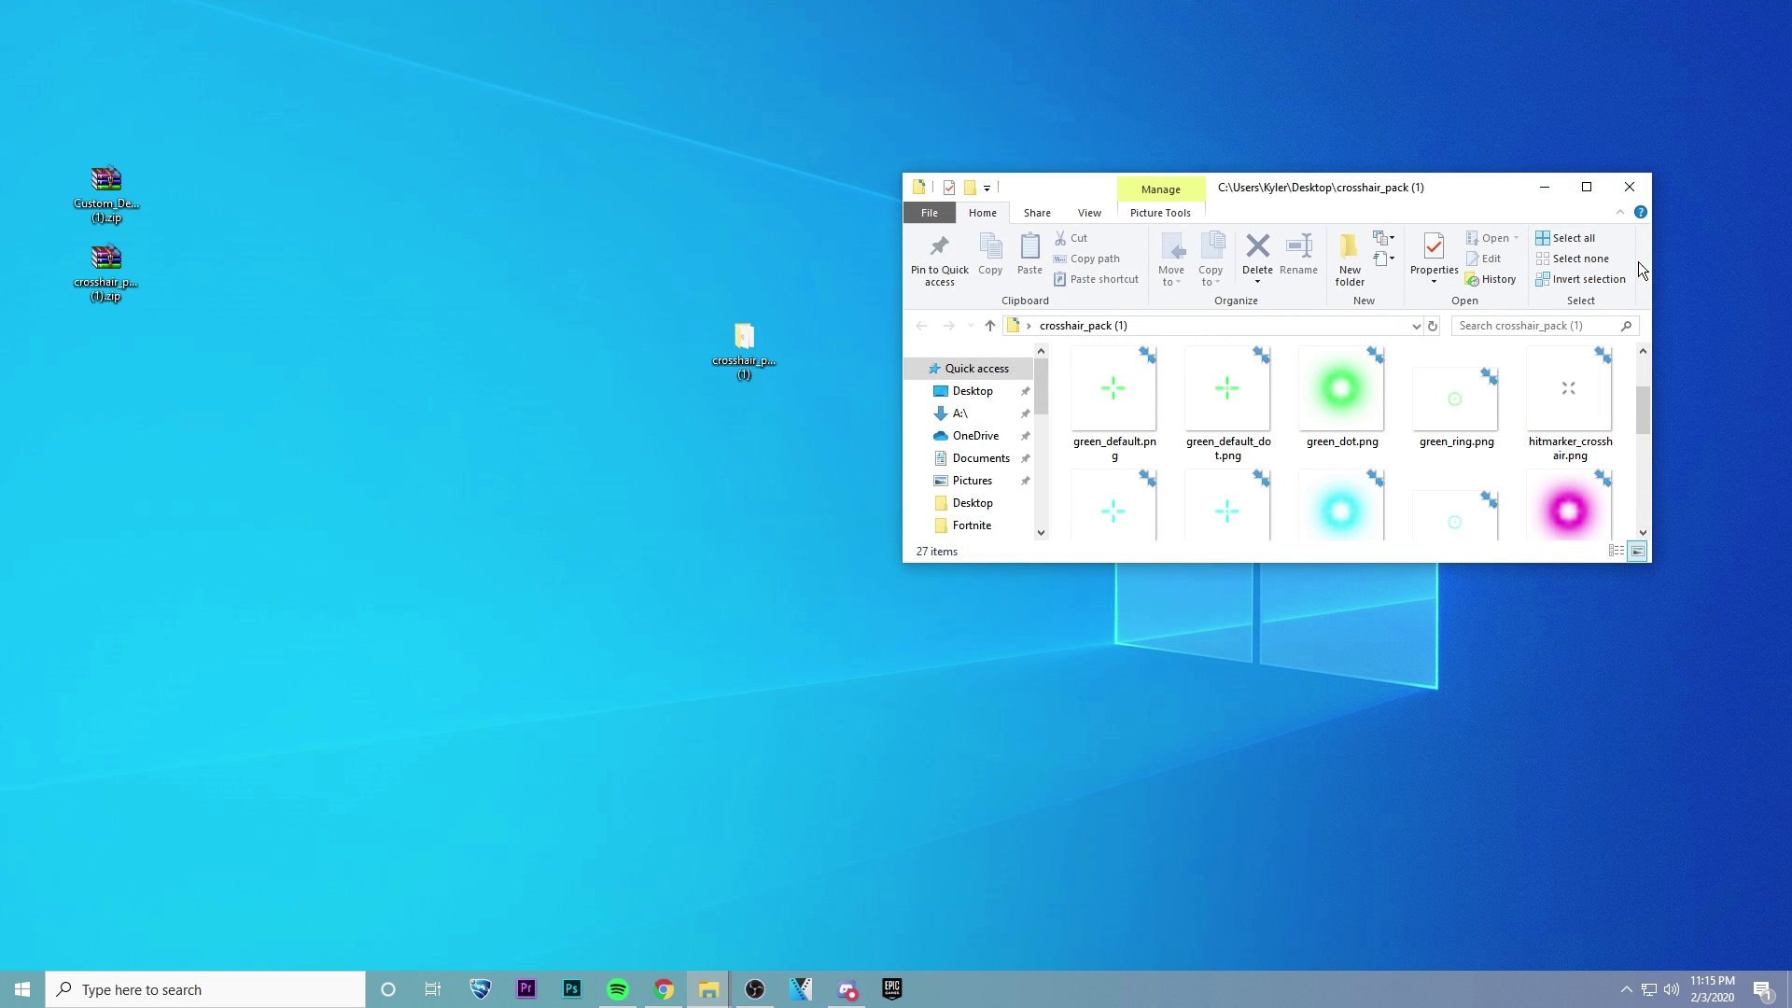
Run CustomDesktopLogo.exe from inside Custom_Desktop_Logo_V2.2 (1).zip in WinRAR, then minimize WinRAR.
click(1627, 190)
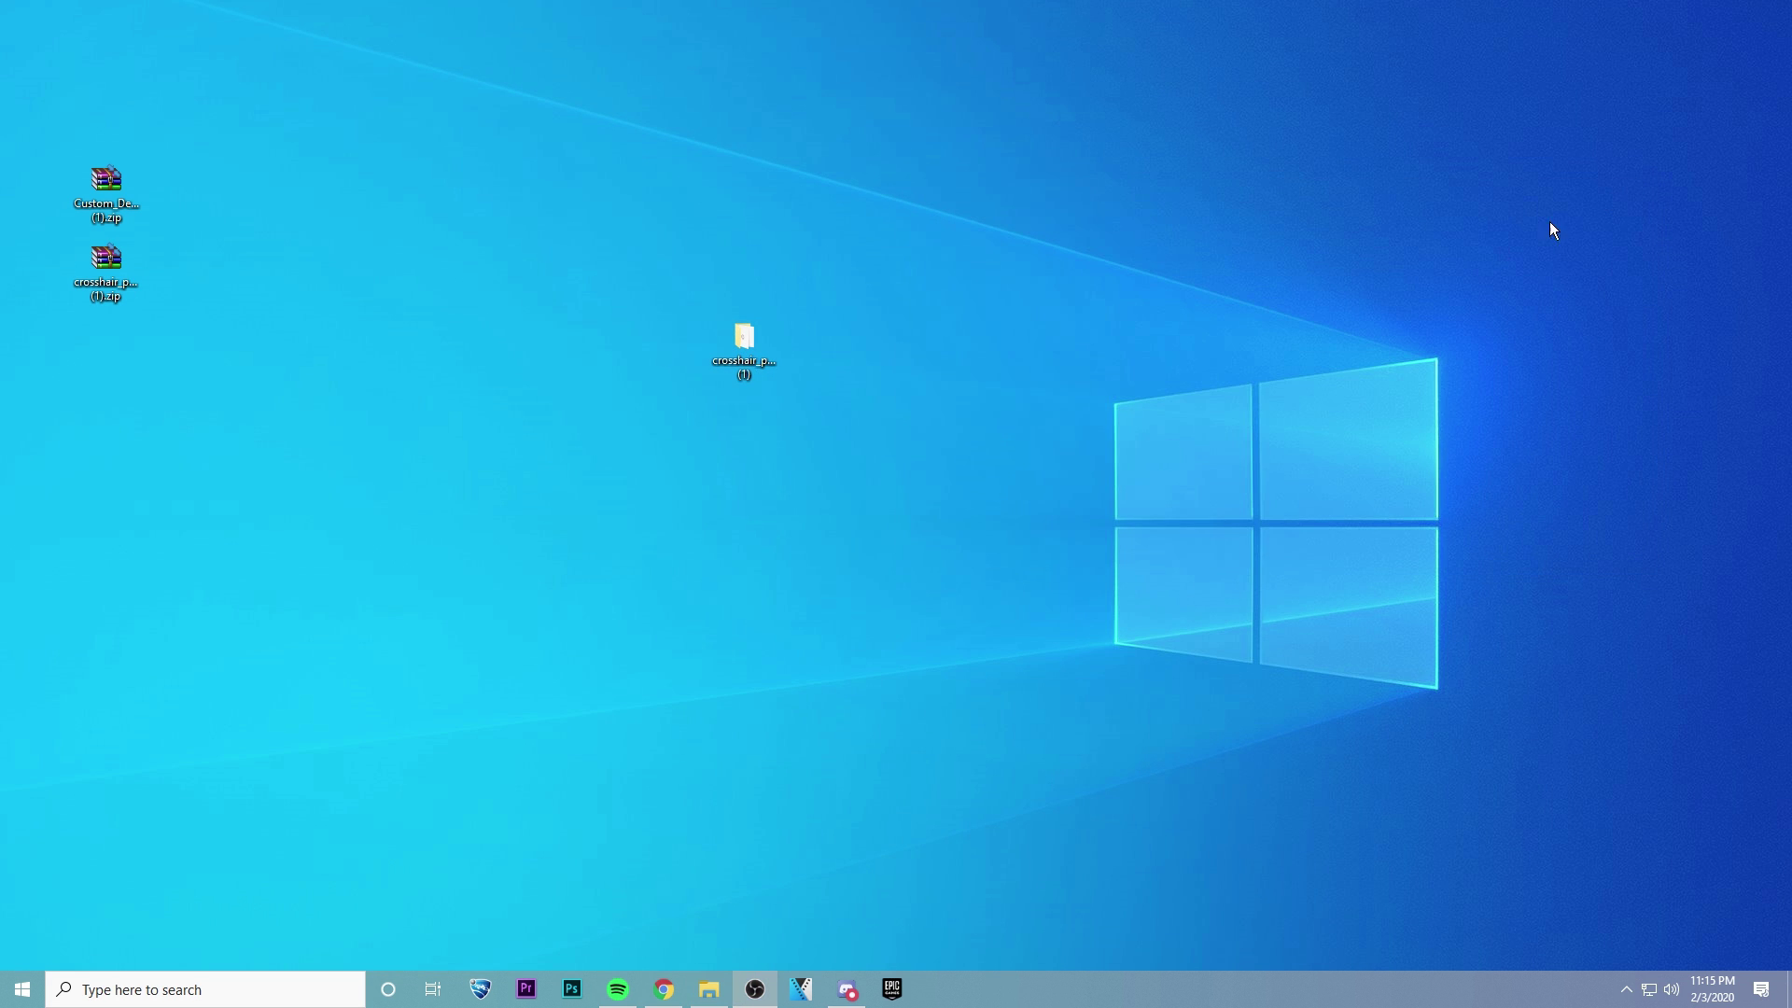
click(112, 189)
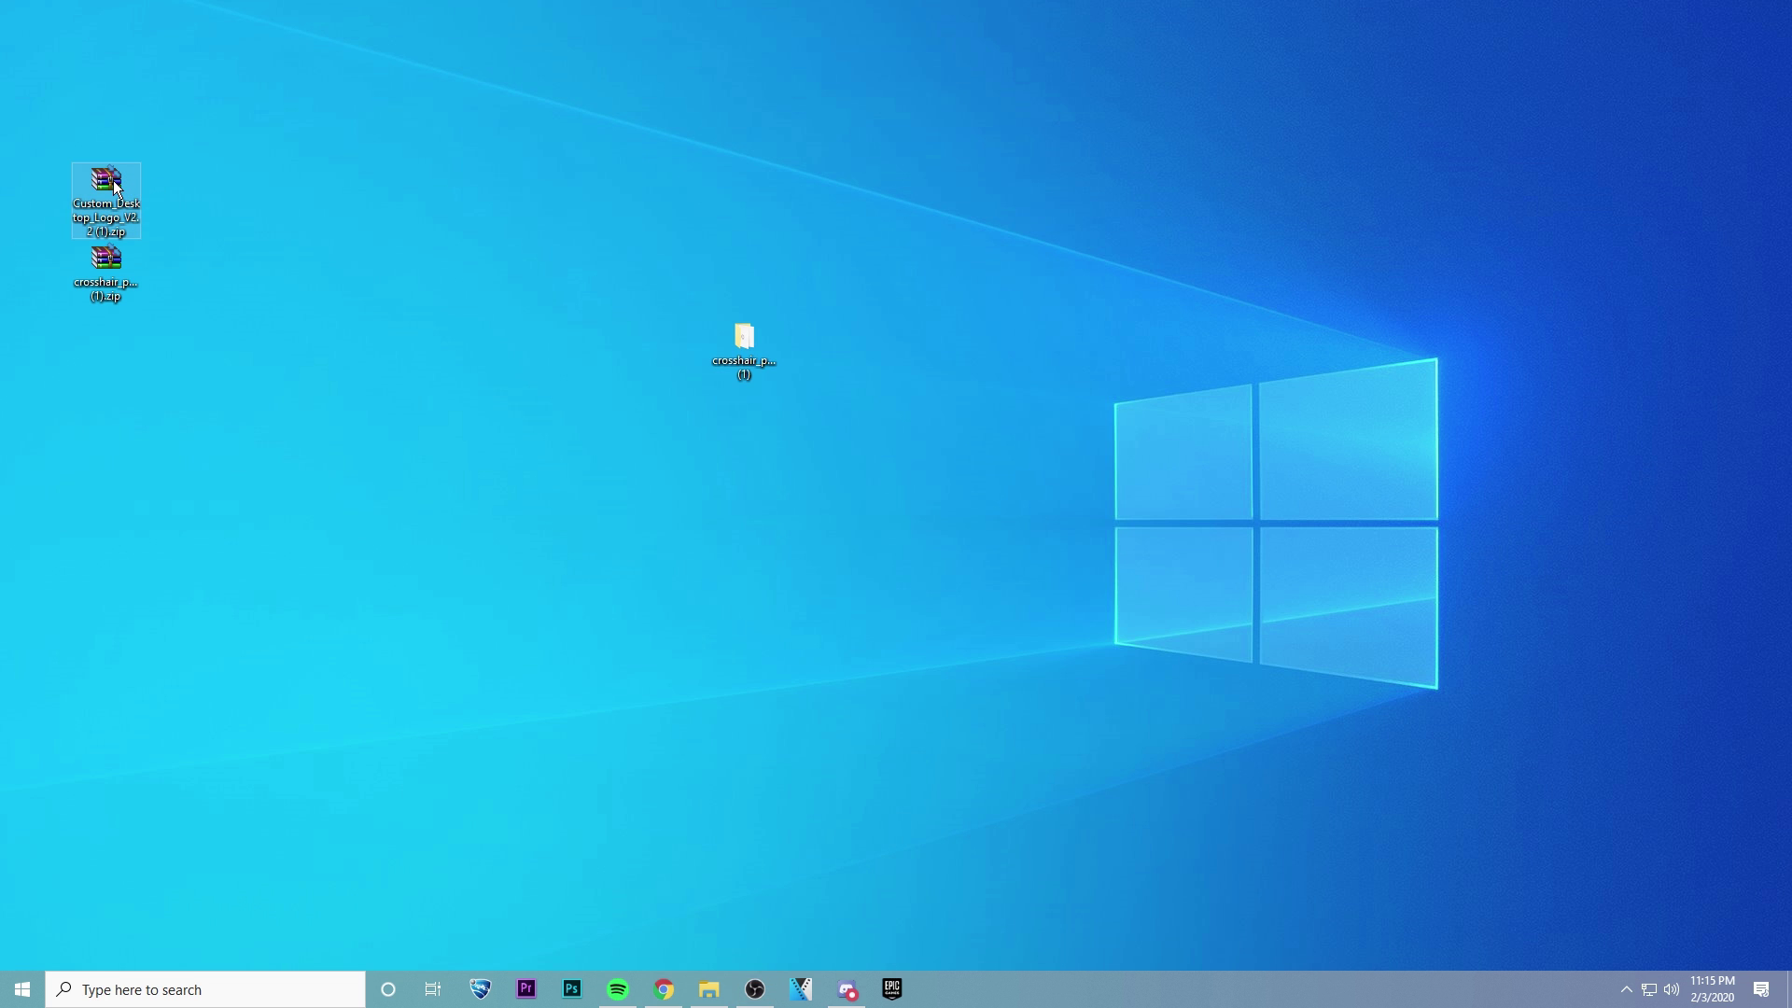
double_click(110, 187)
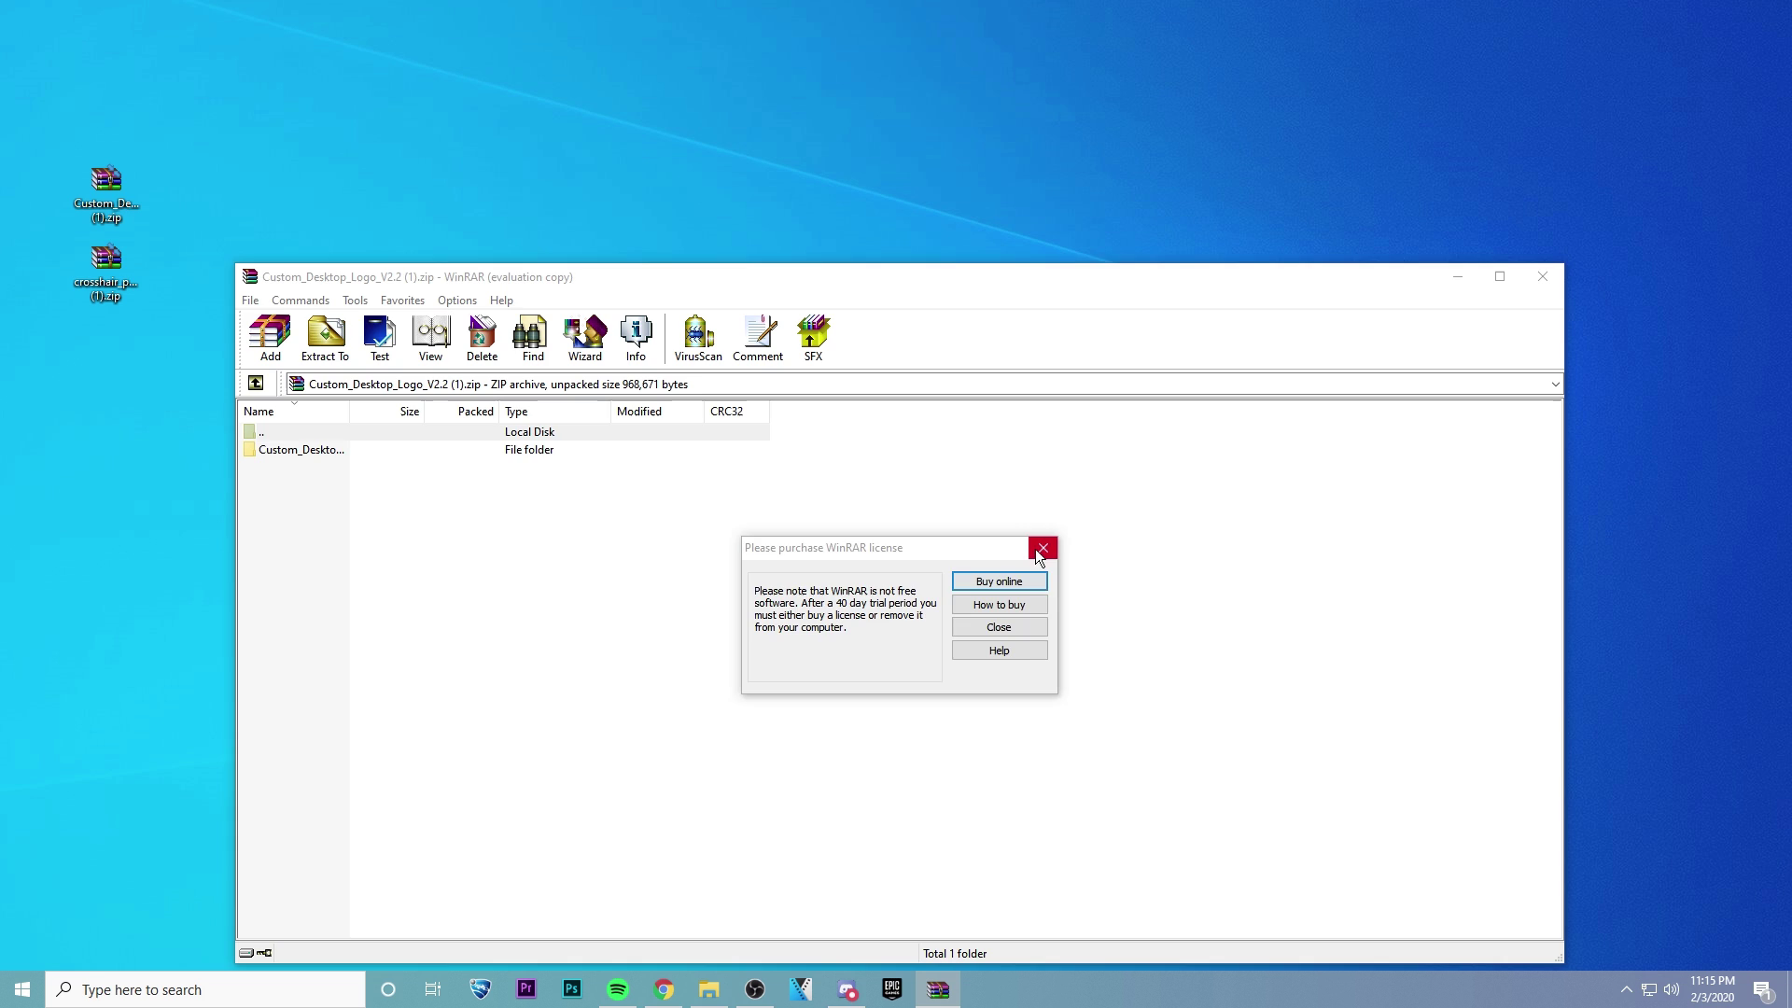
click(1036, 547)
double_click(317, 450)
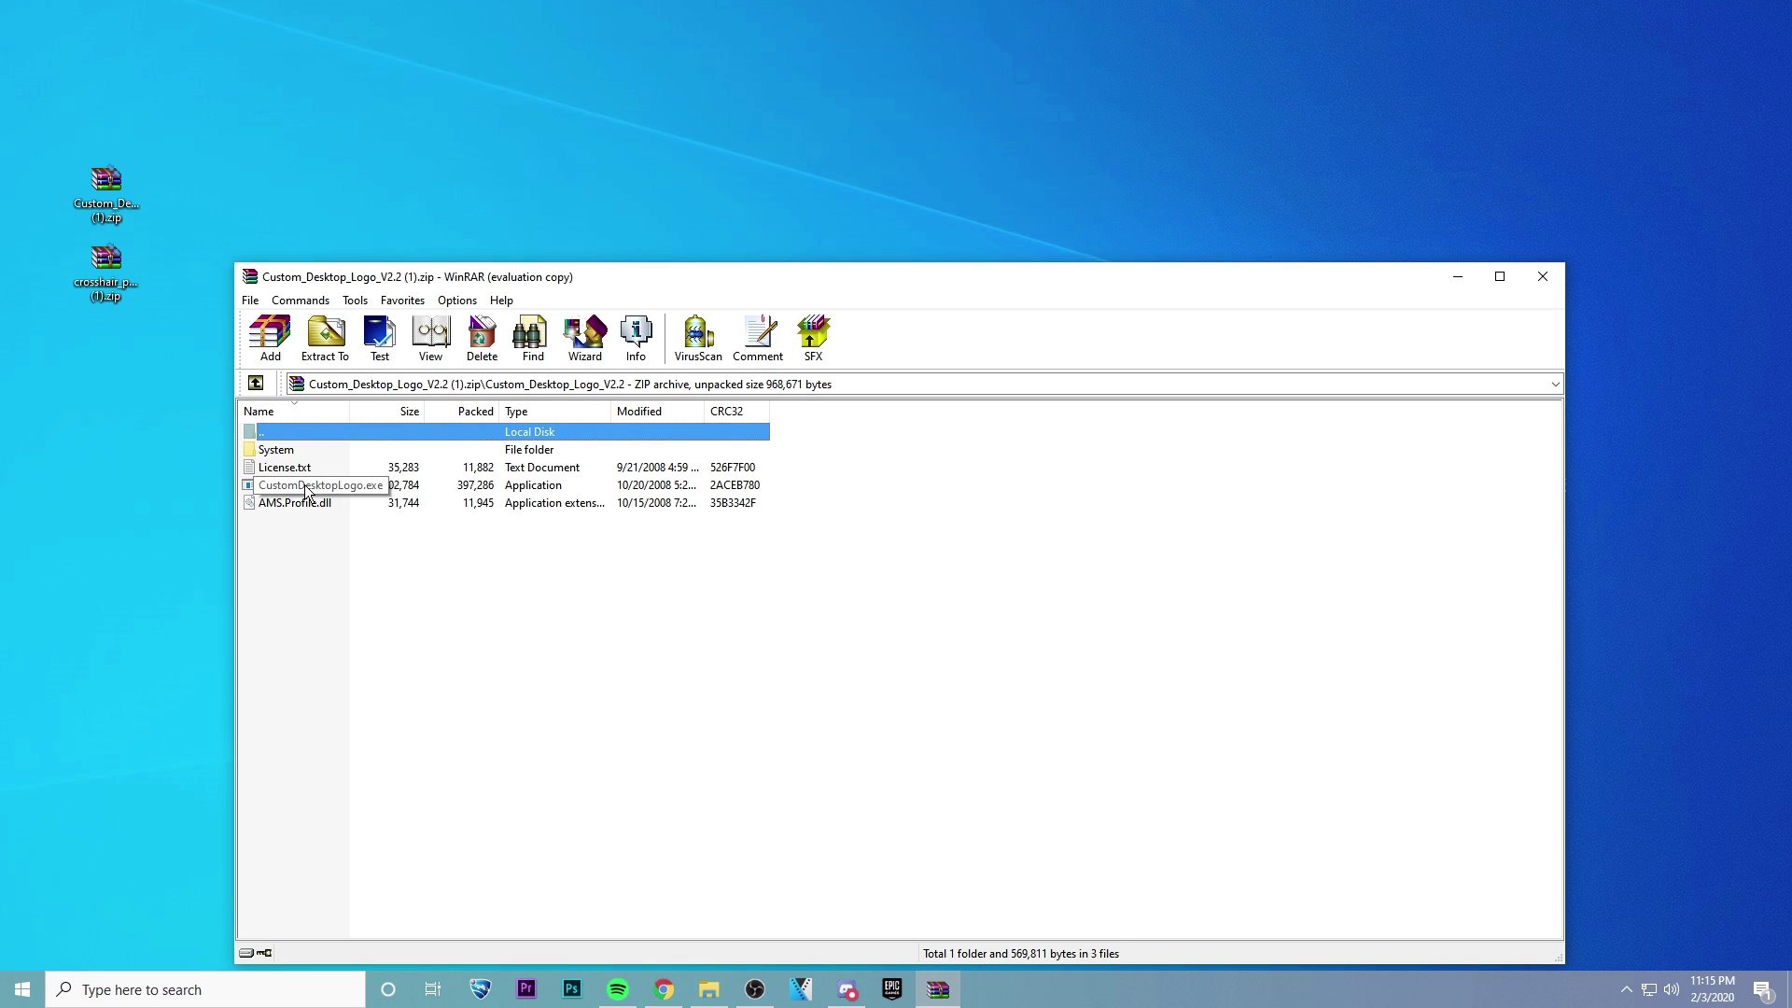
double_click(311, 485)
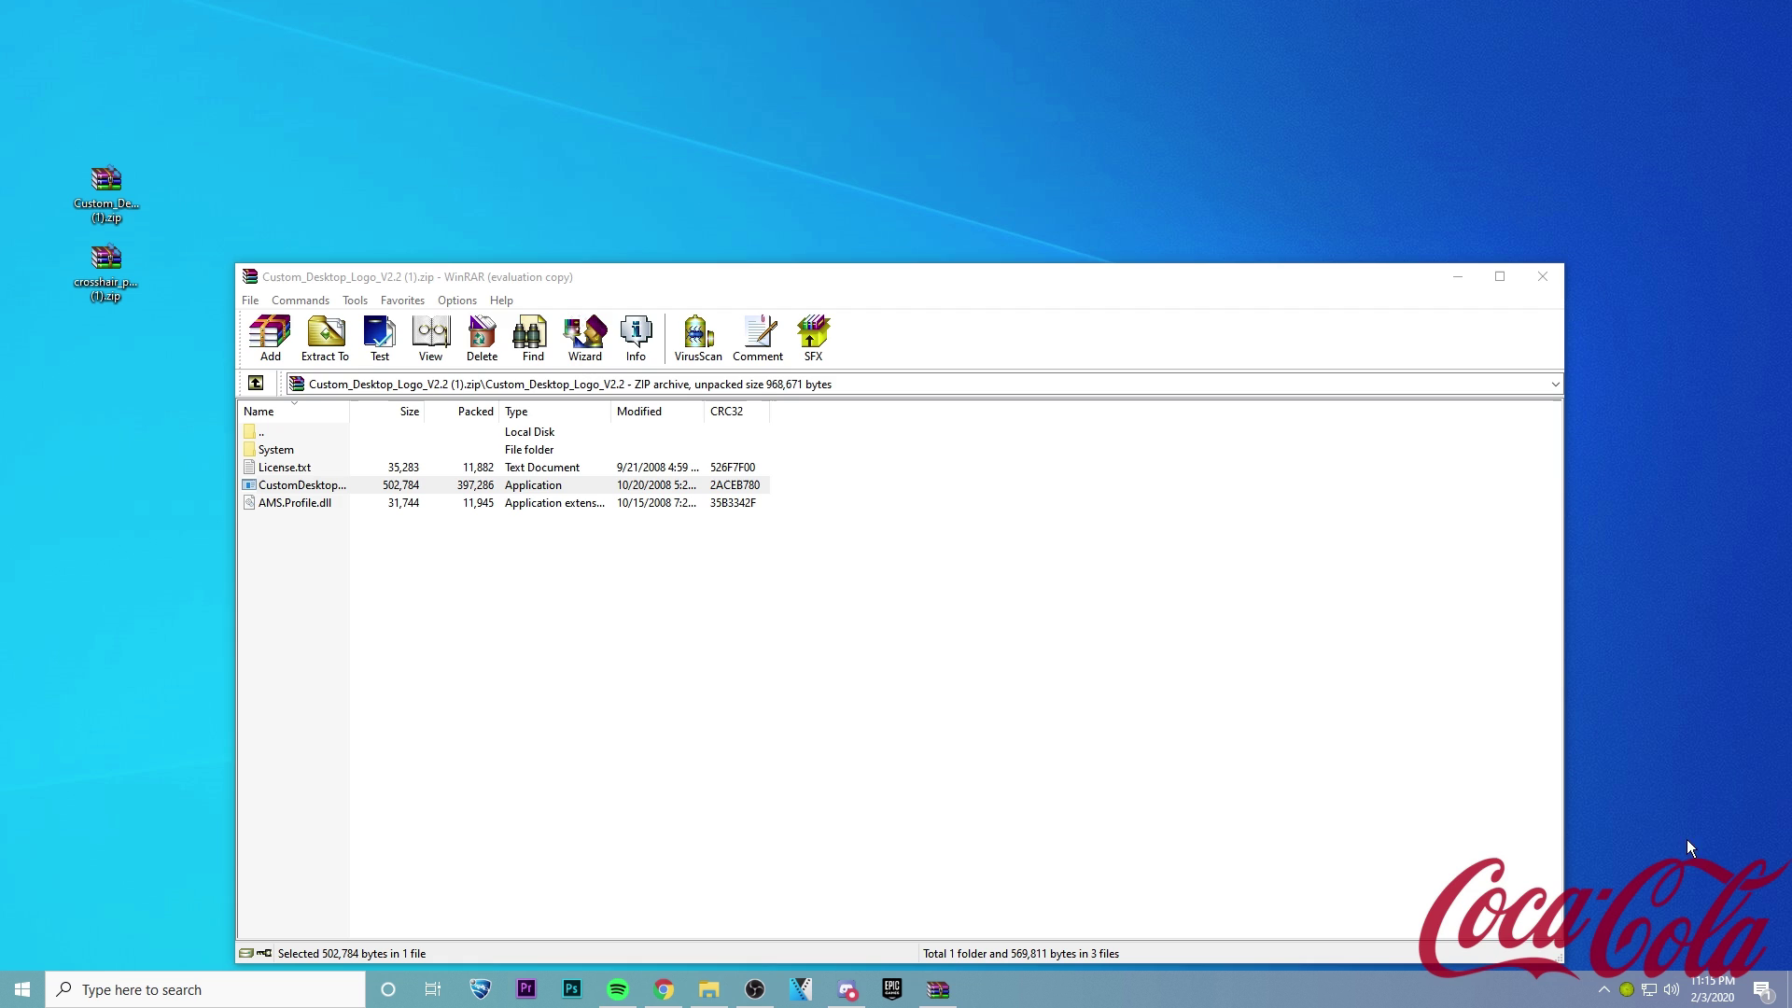
click(1457, 276)
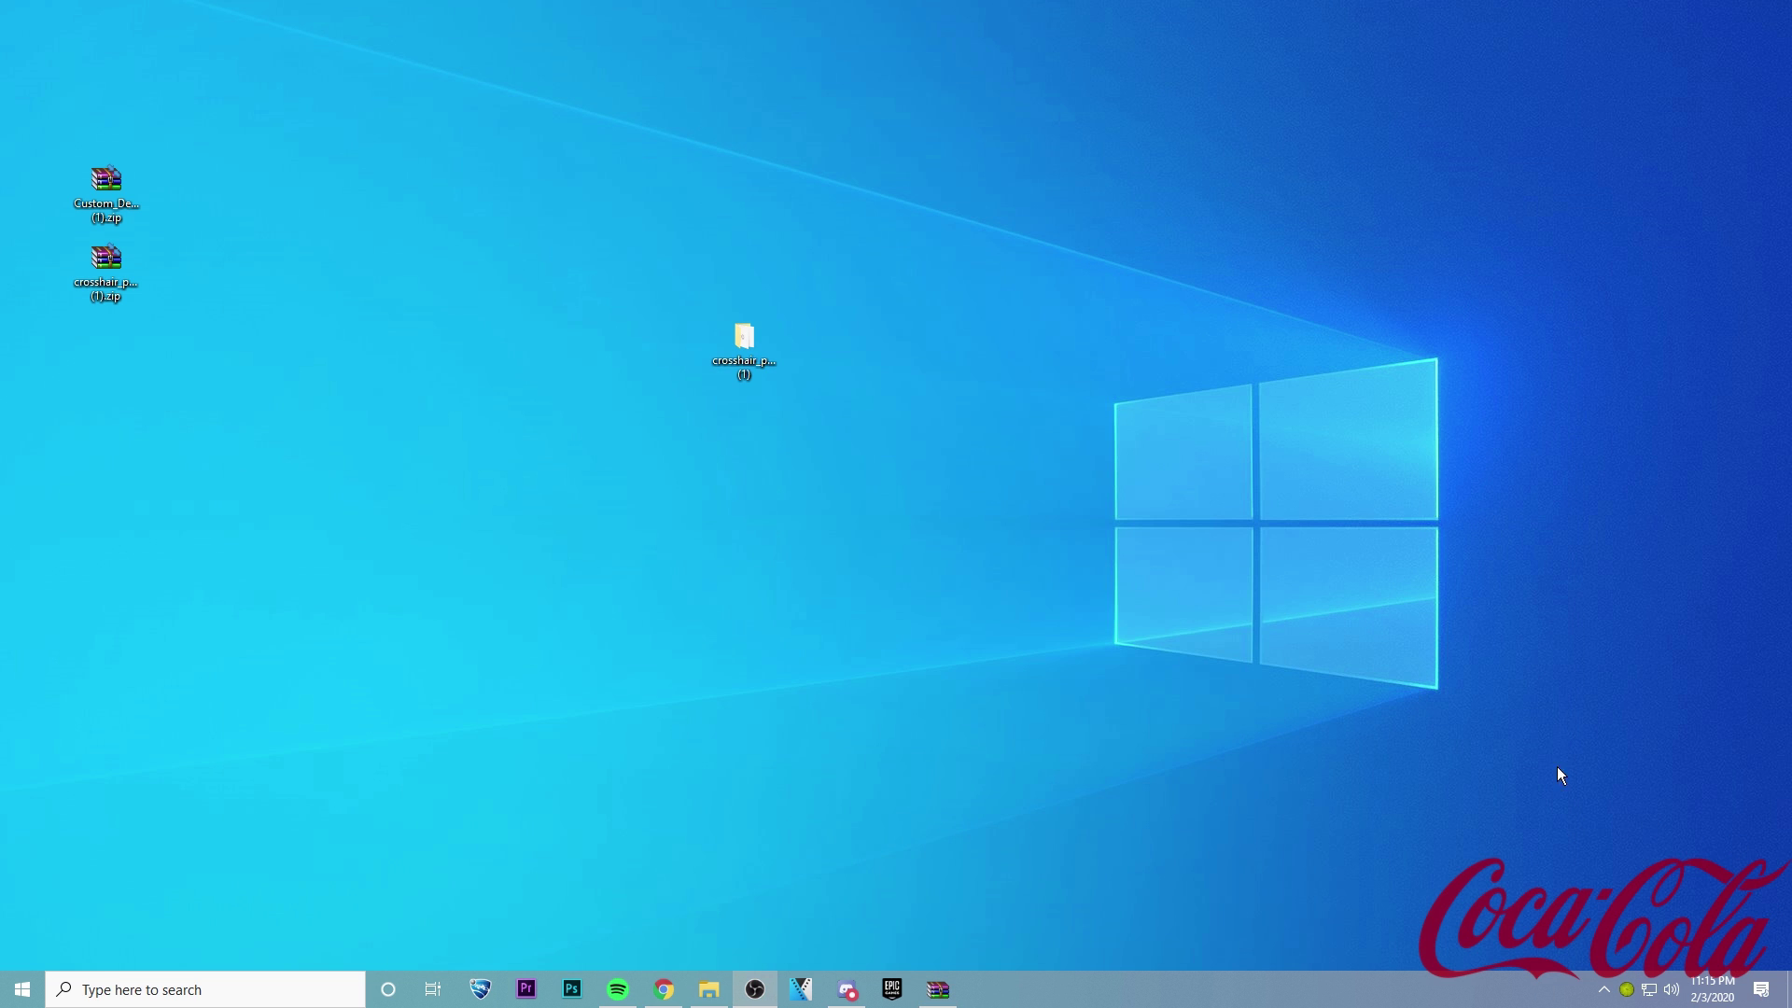
Place the Custom Desktop Logo settings on the right and crosshair_pack (1) at upper left, showing the red crosshairs.
click(1626, 990)
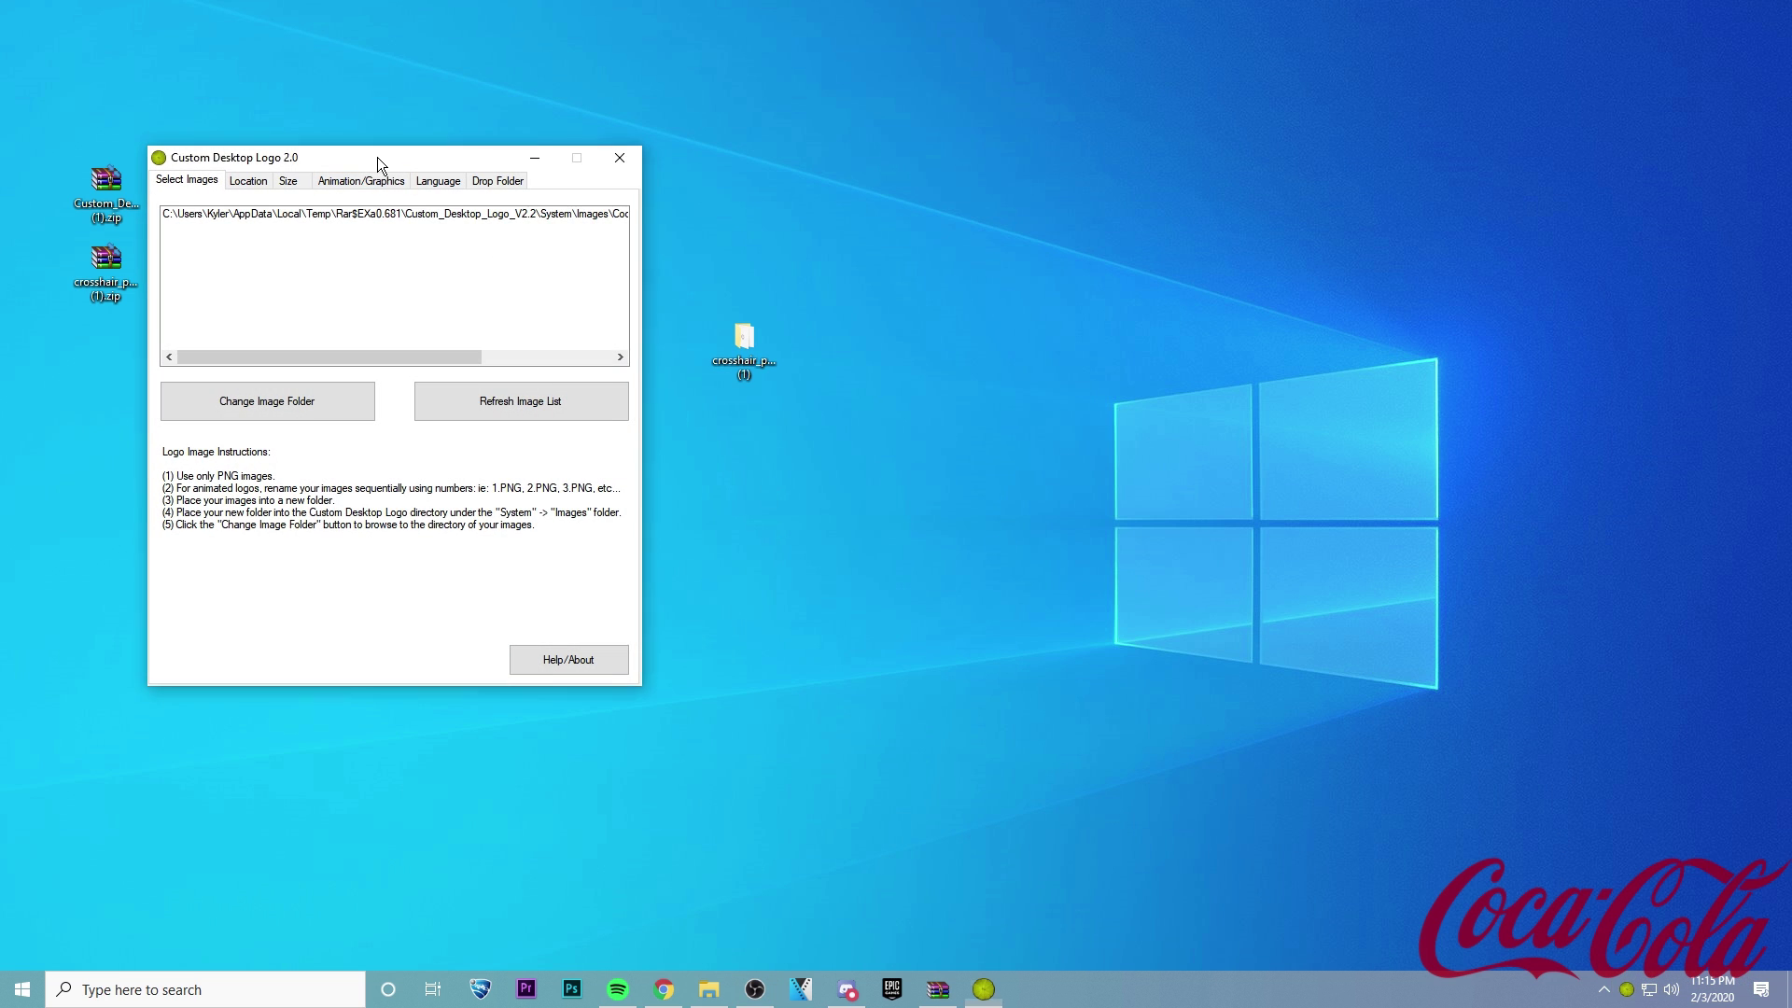
drag(377, 157, 1212, 148)
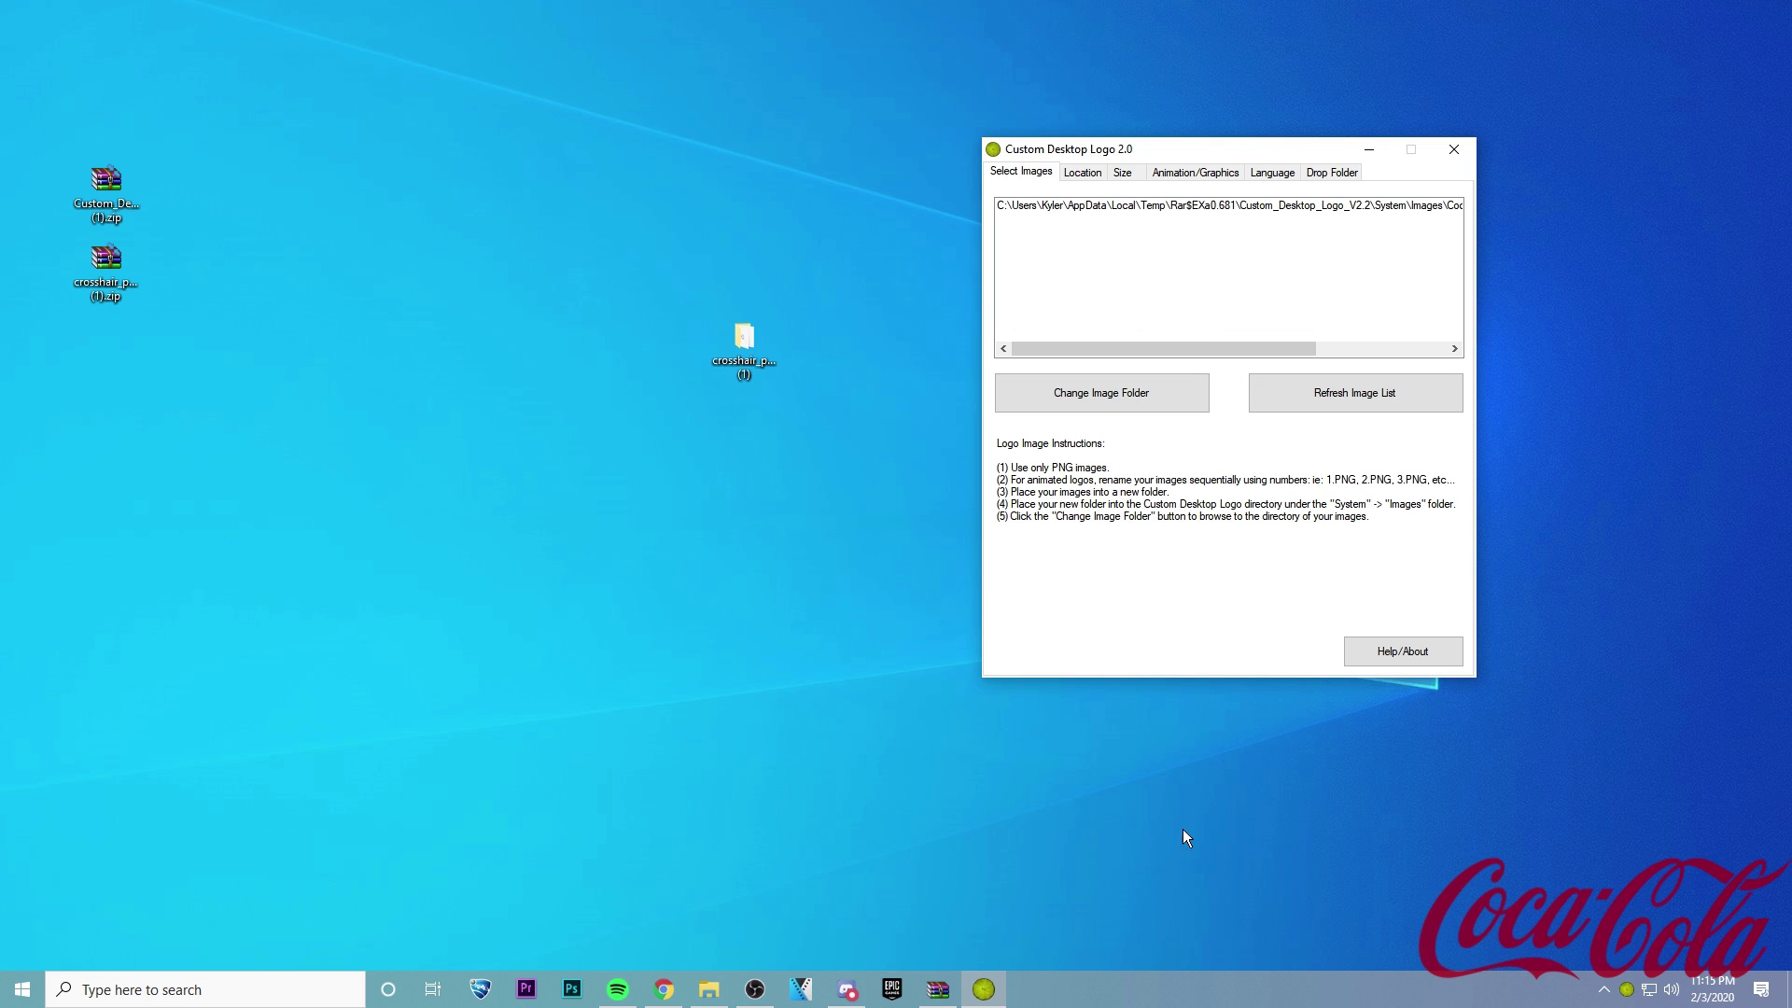
double_click(744, 347)
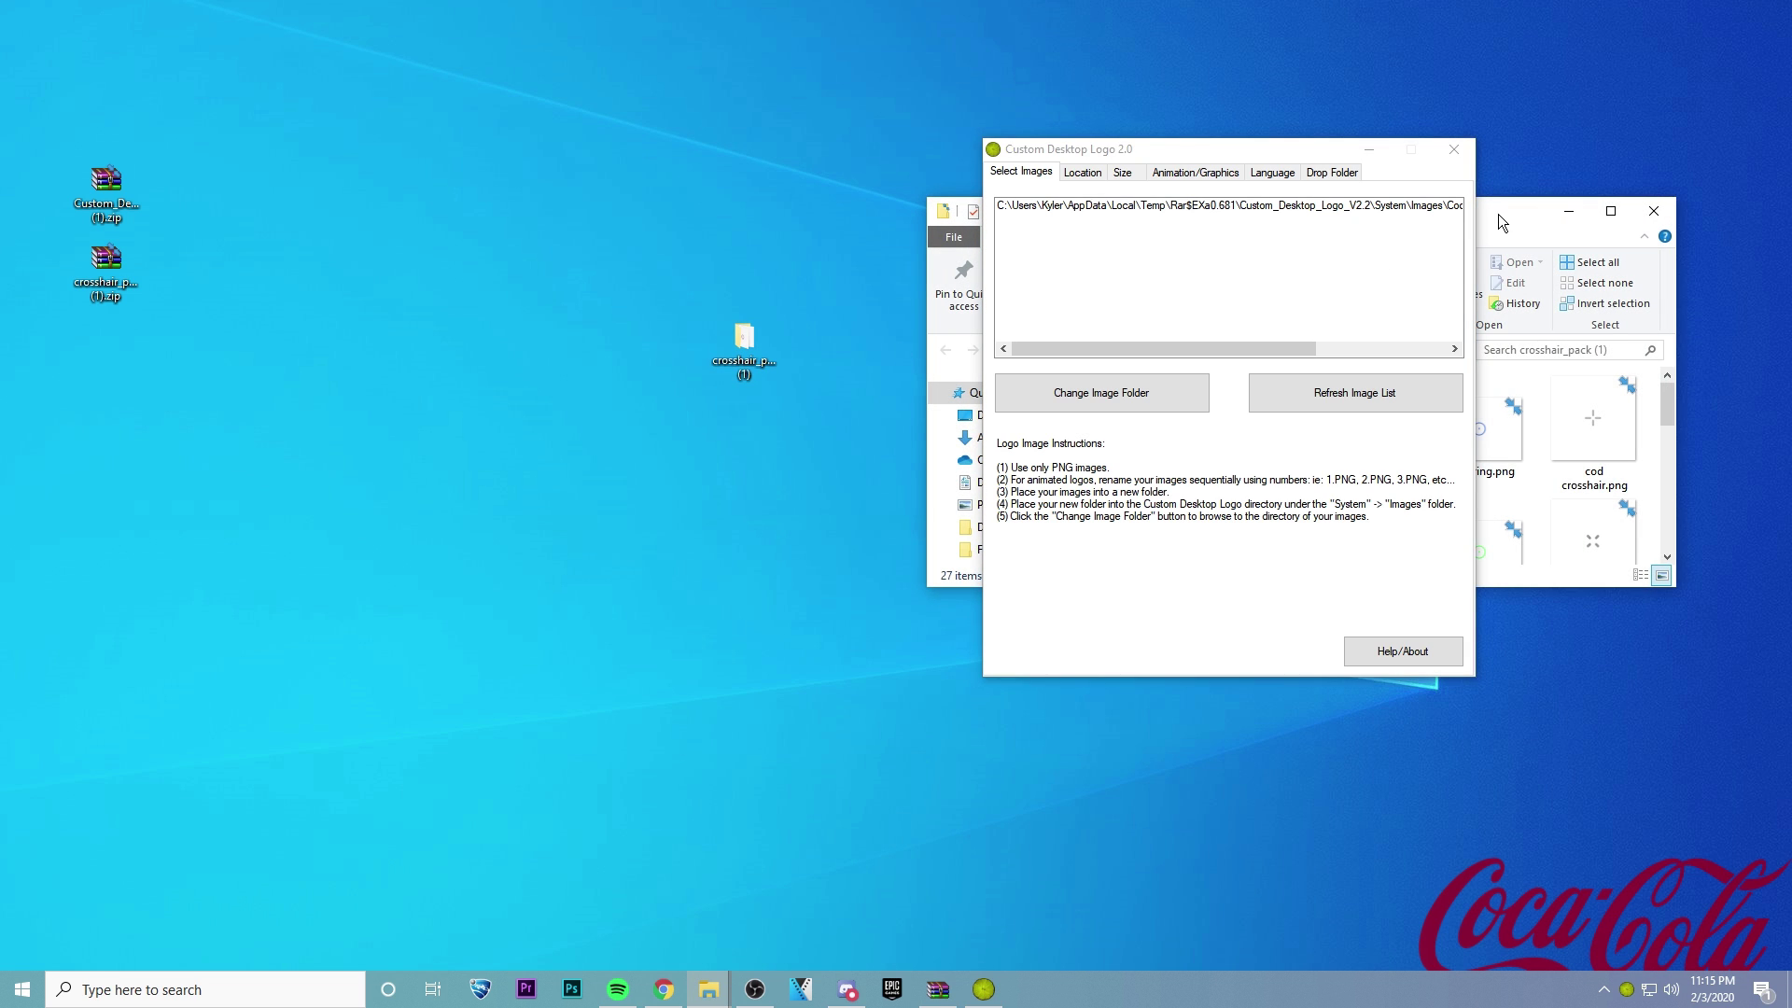
drag(1502, 214, 704, 138)
scroll(607, 416, down, 5)
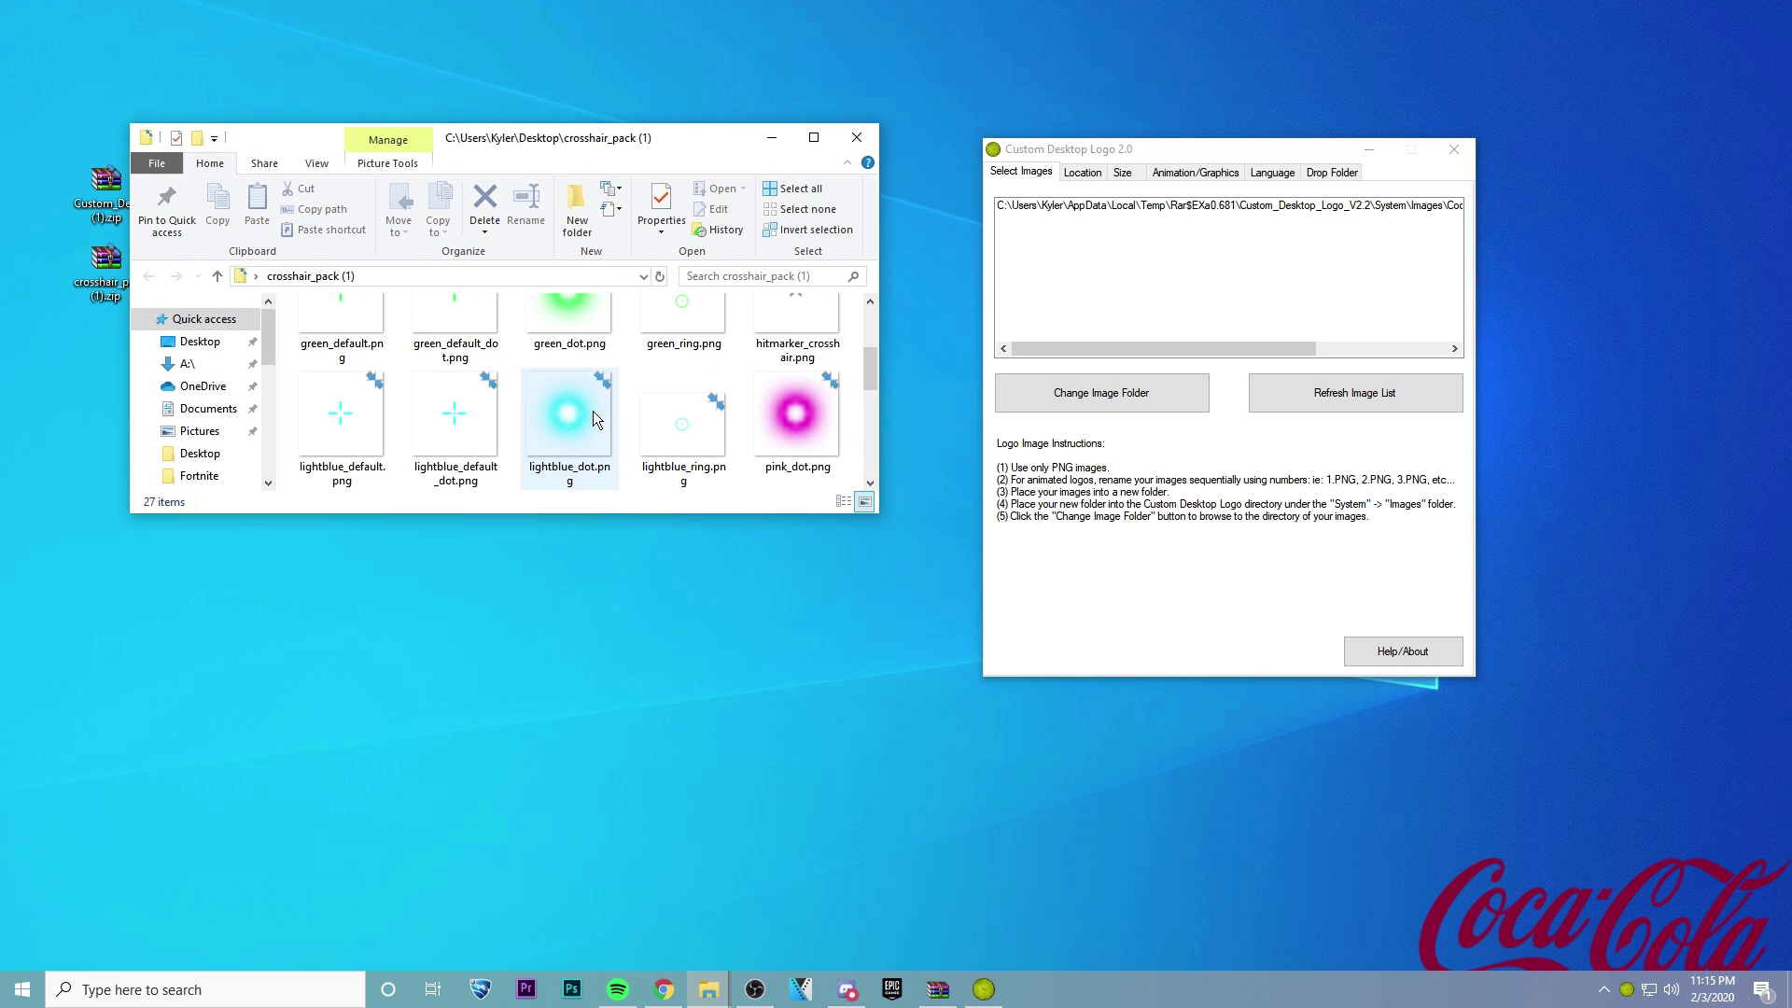
scroll(607, 417, up, 5)
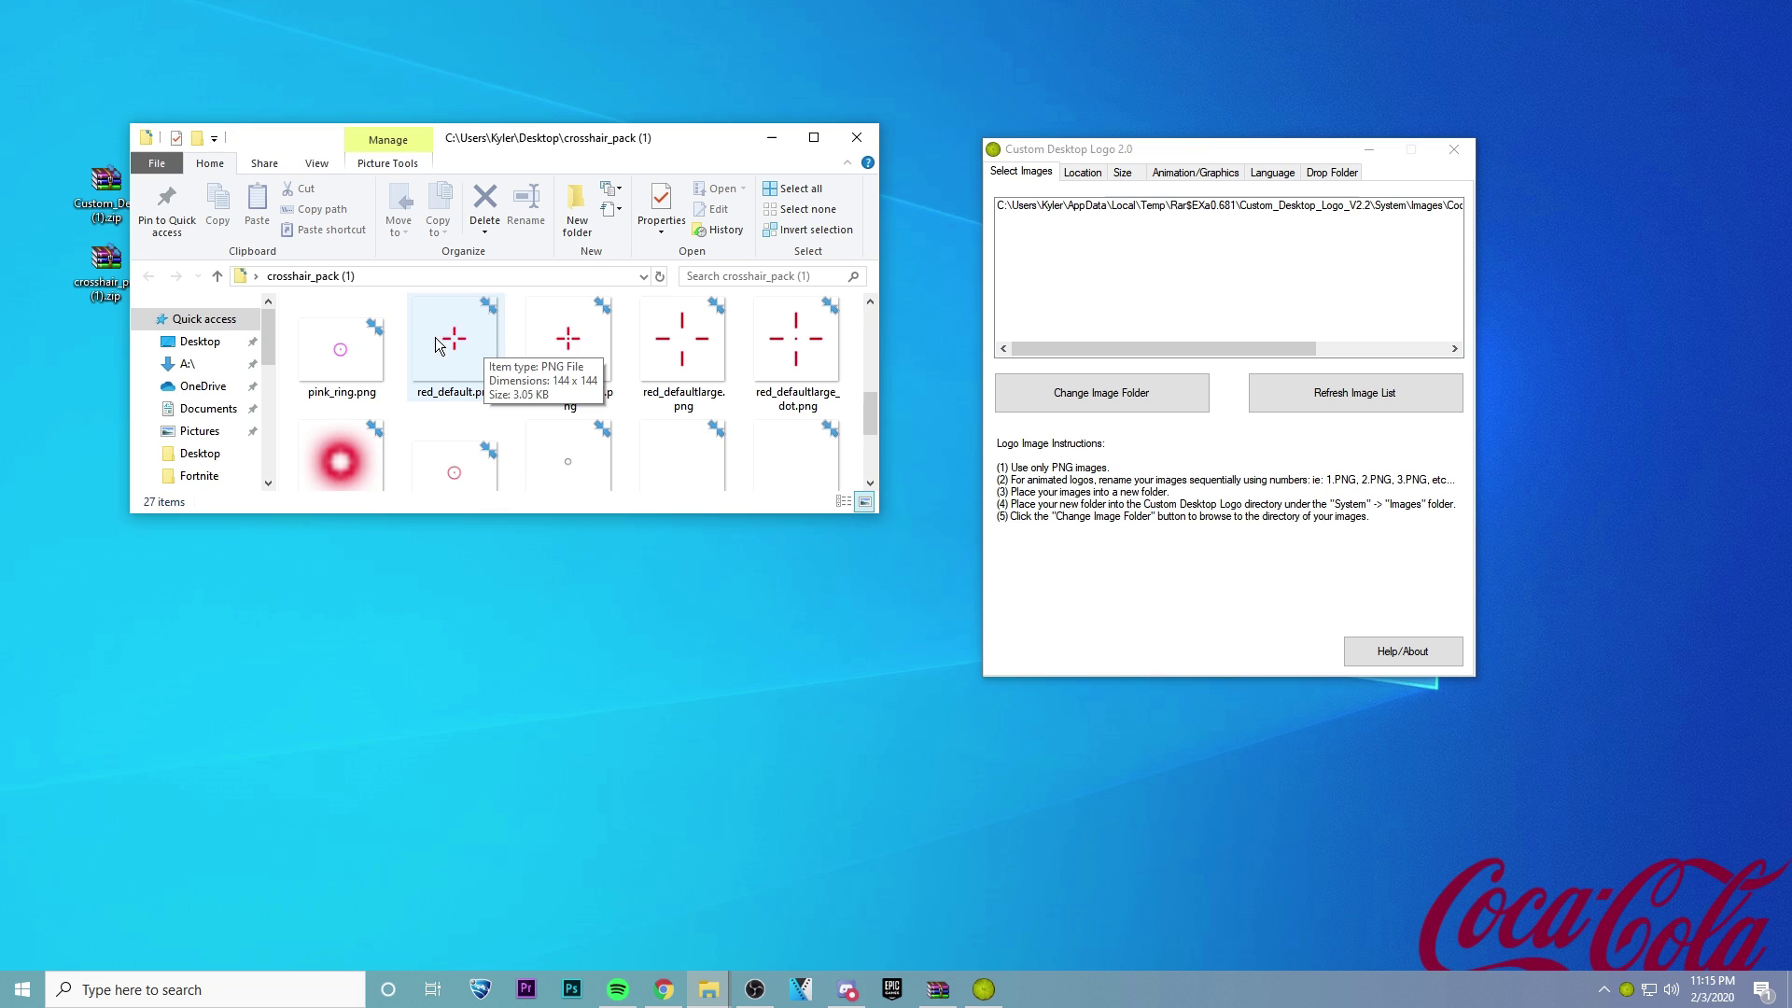
scroll(541, 371, down, 3)
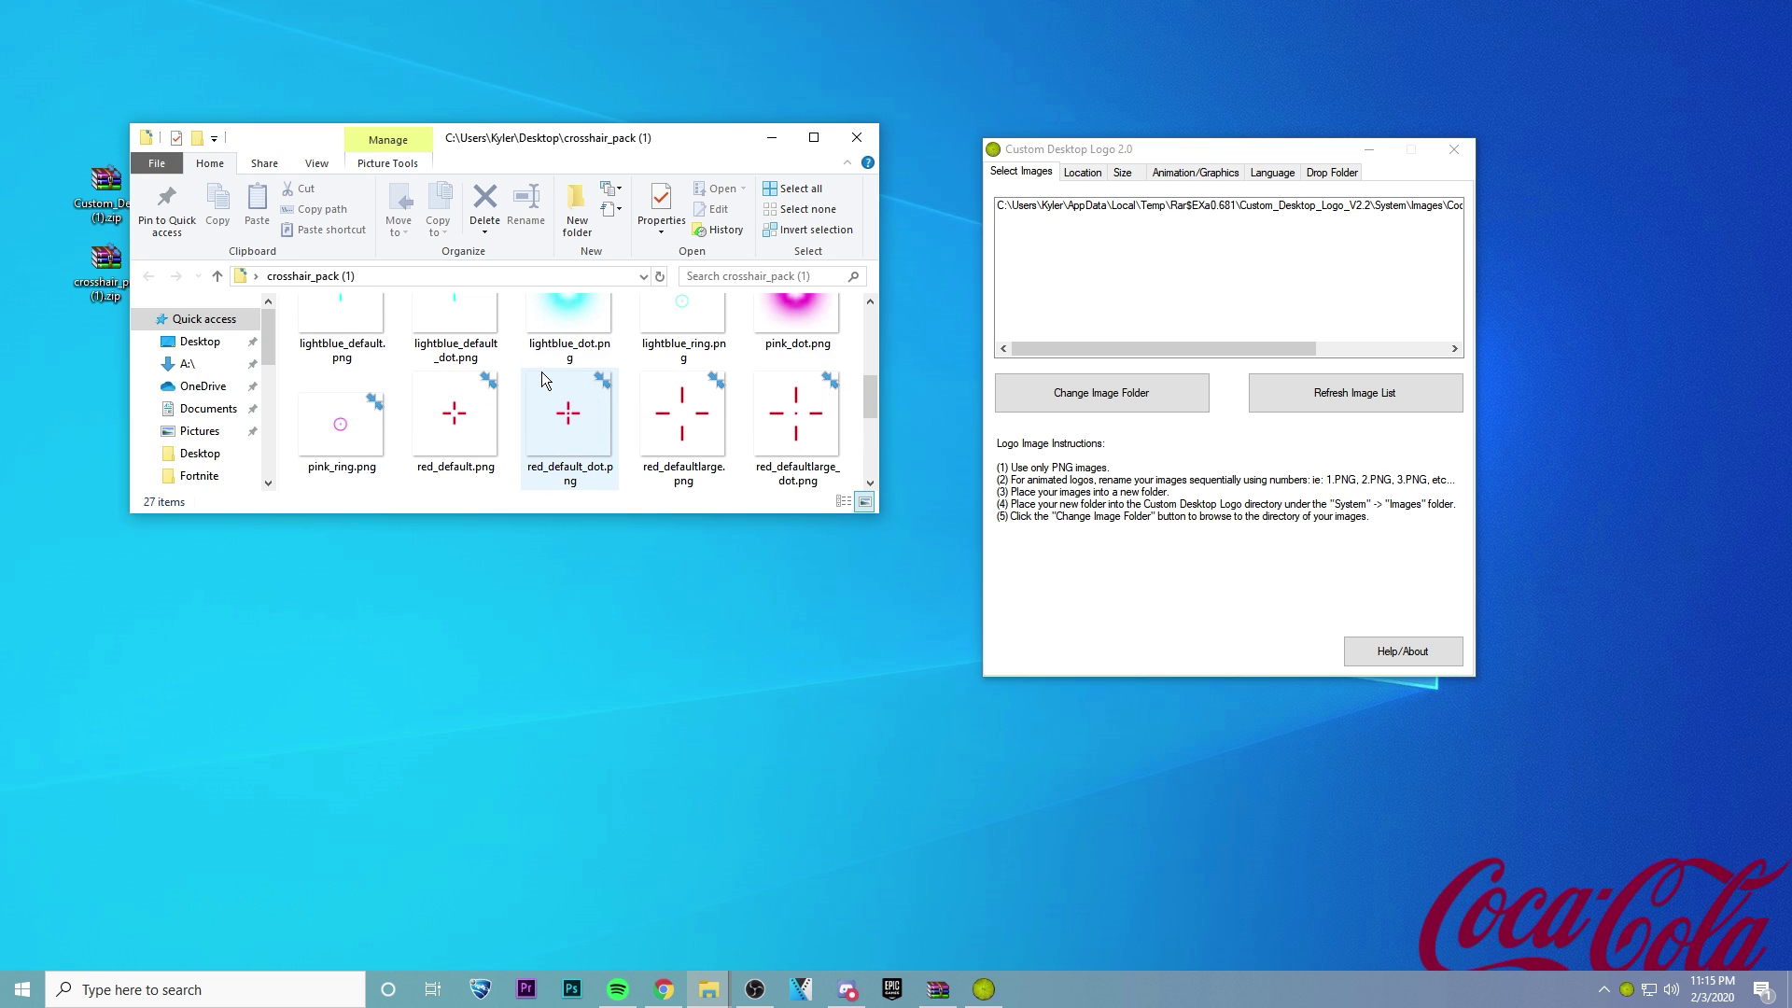
Make a new desktop folder named 'Crosshair' and drag red_default.png from crosshair_pack (1) into it.
right_click(383, 629)
mouse_move(472, 805)
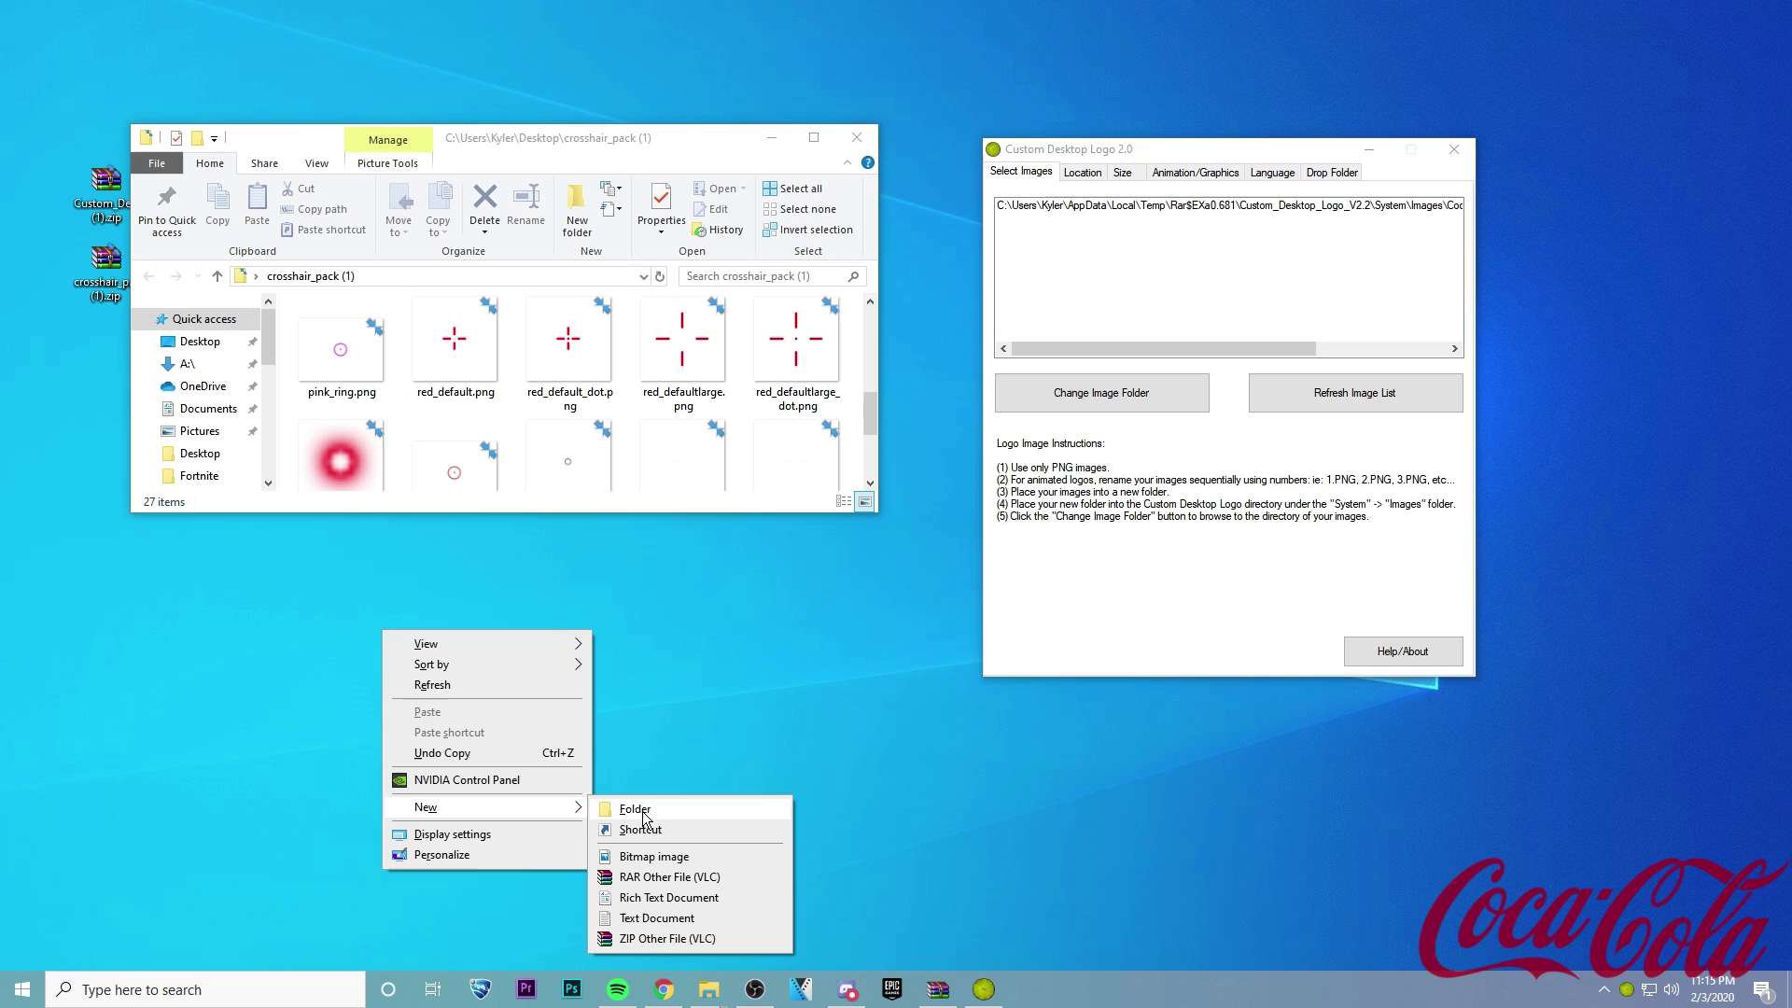
click(642, 811)
text(Crosshair)
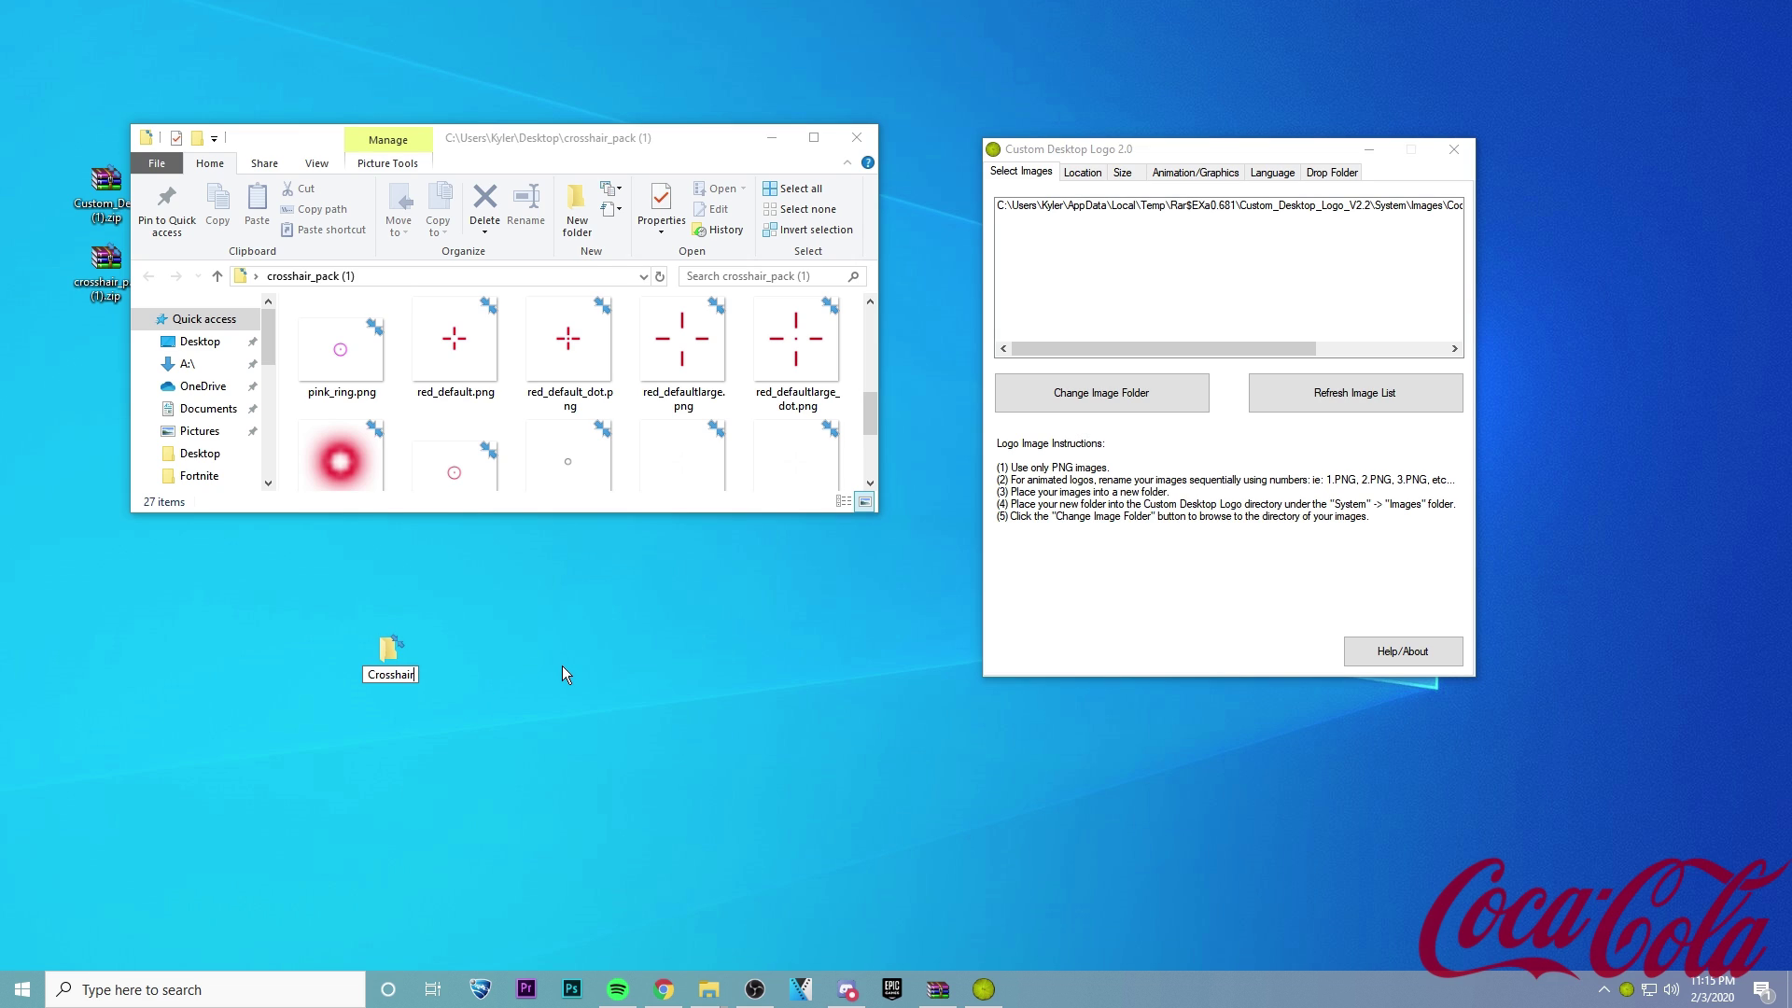
key(Return)
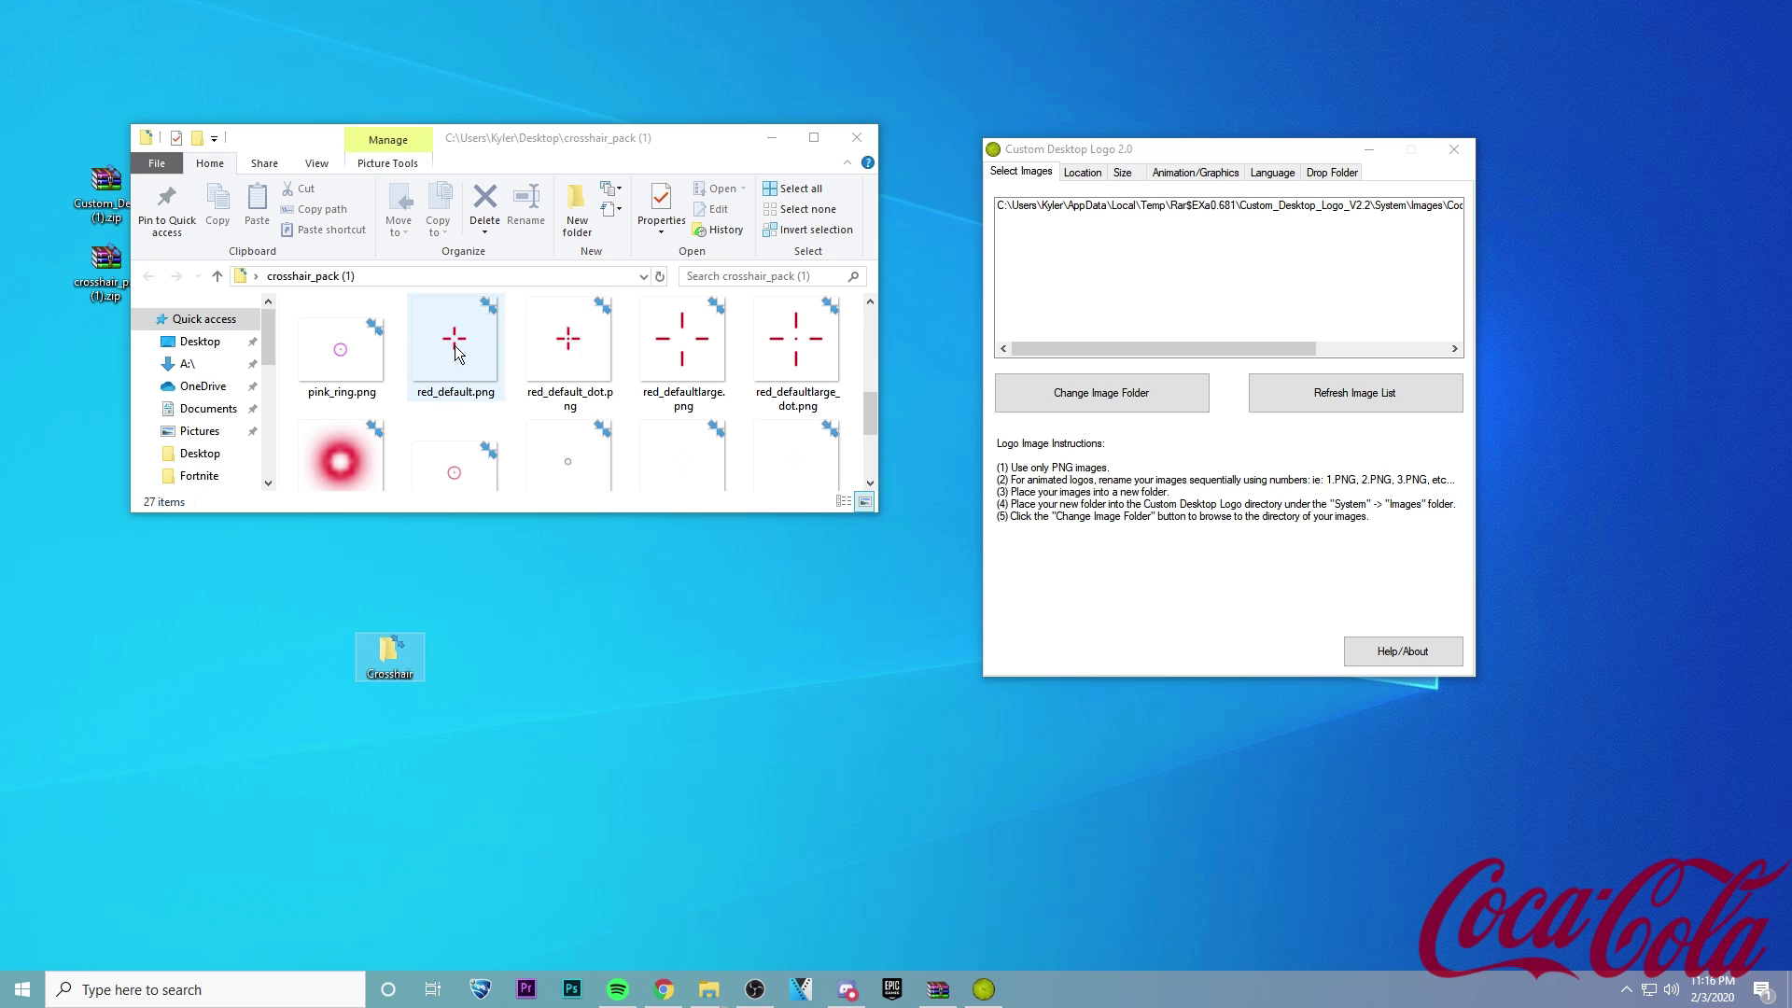
drag(462, 354, 390, 657)
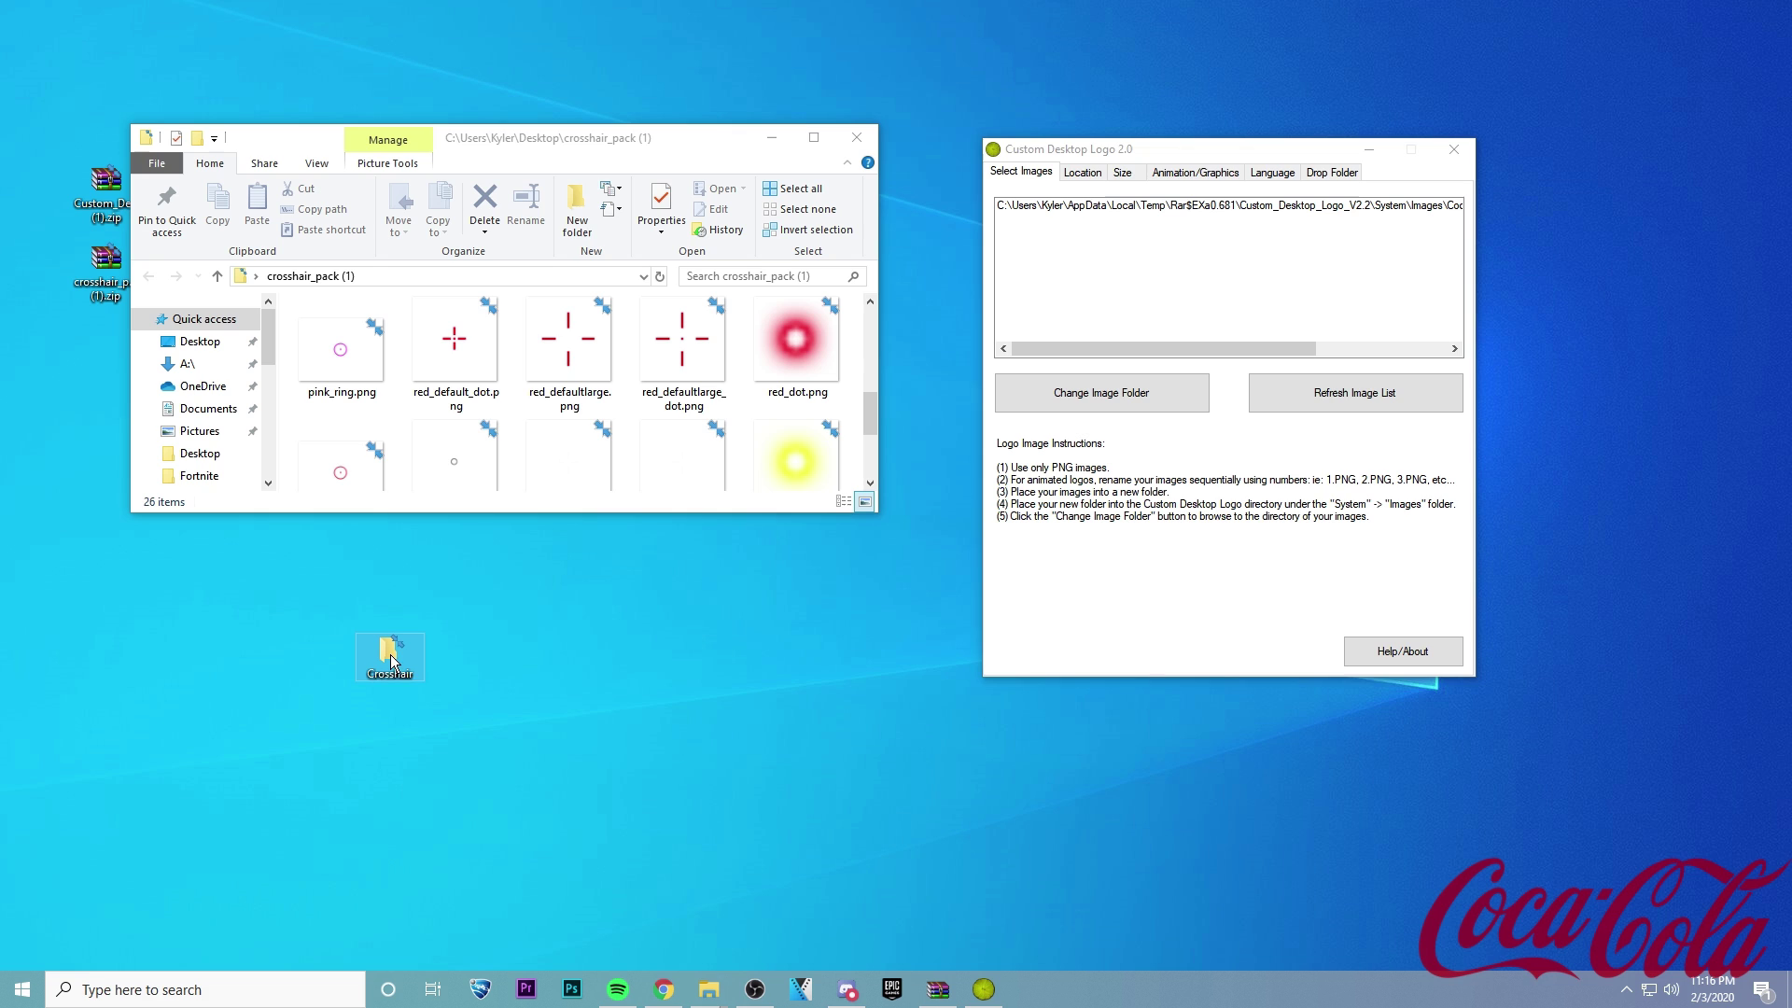
Point Custom Desktop Logo's image folder at Desktop > Crosshair so it lists red_default.png.
click(1157, 399)
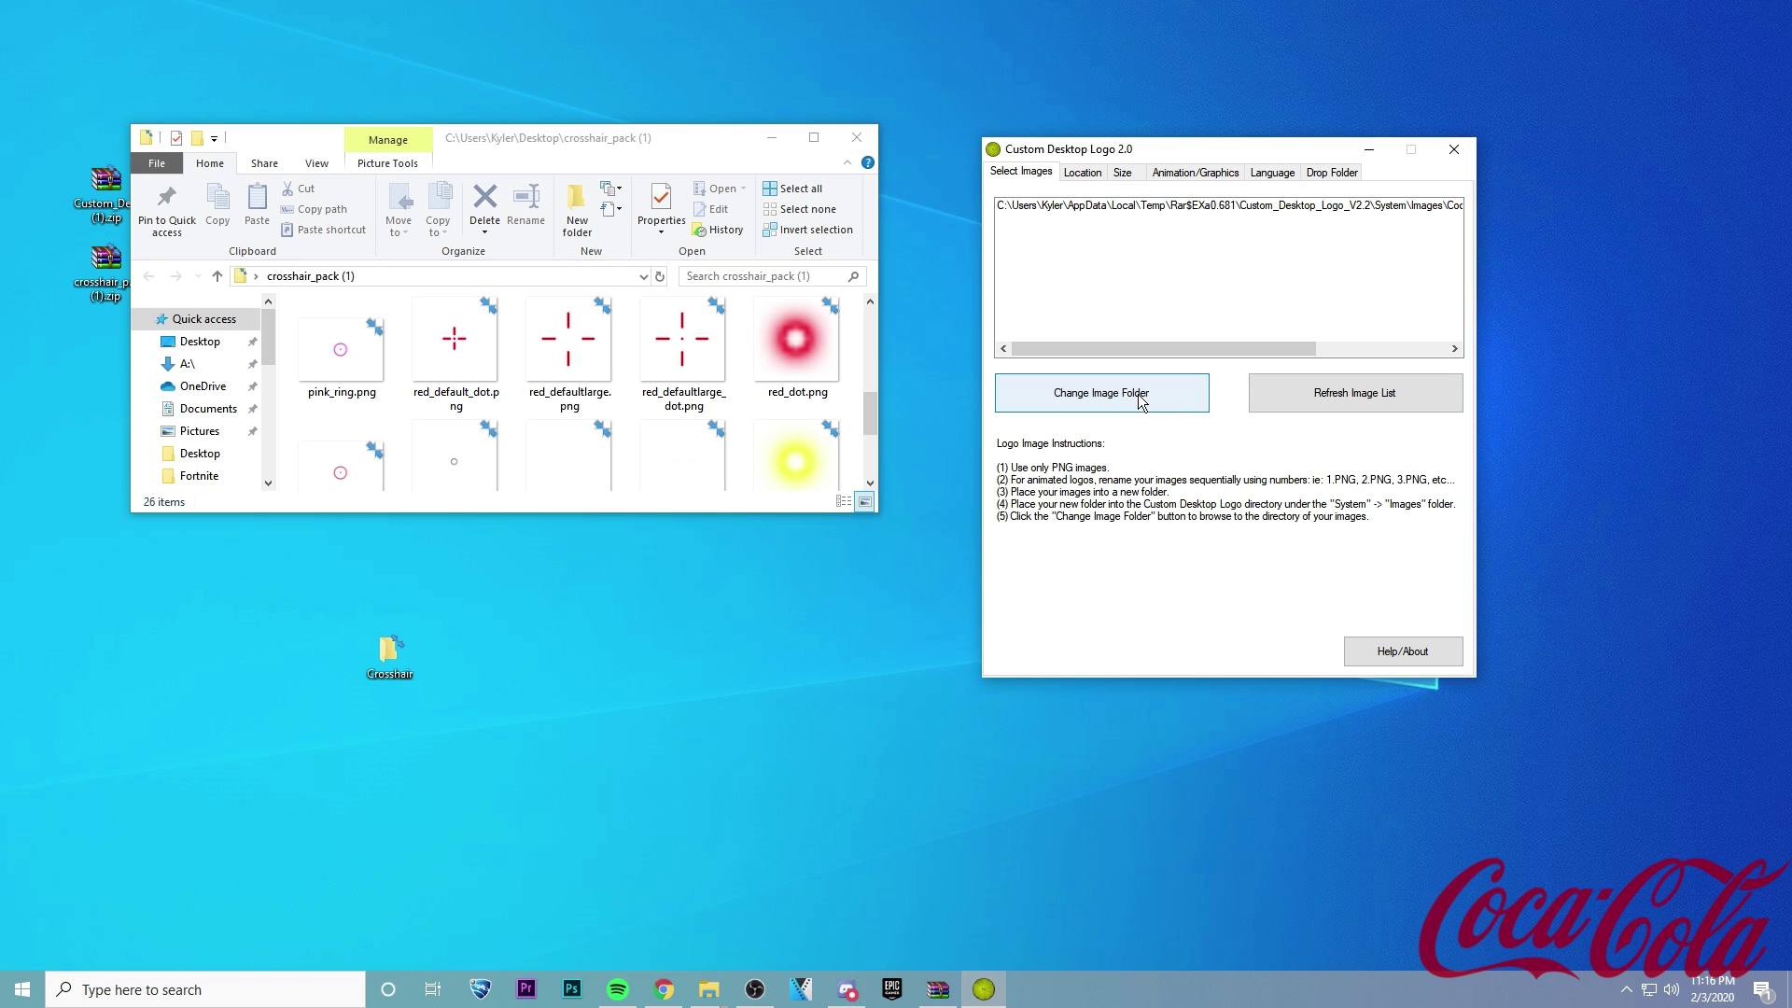
click(1139, 395)
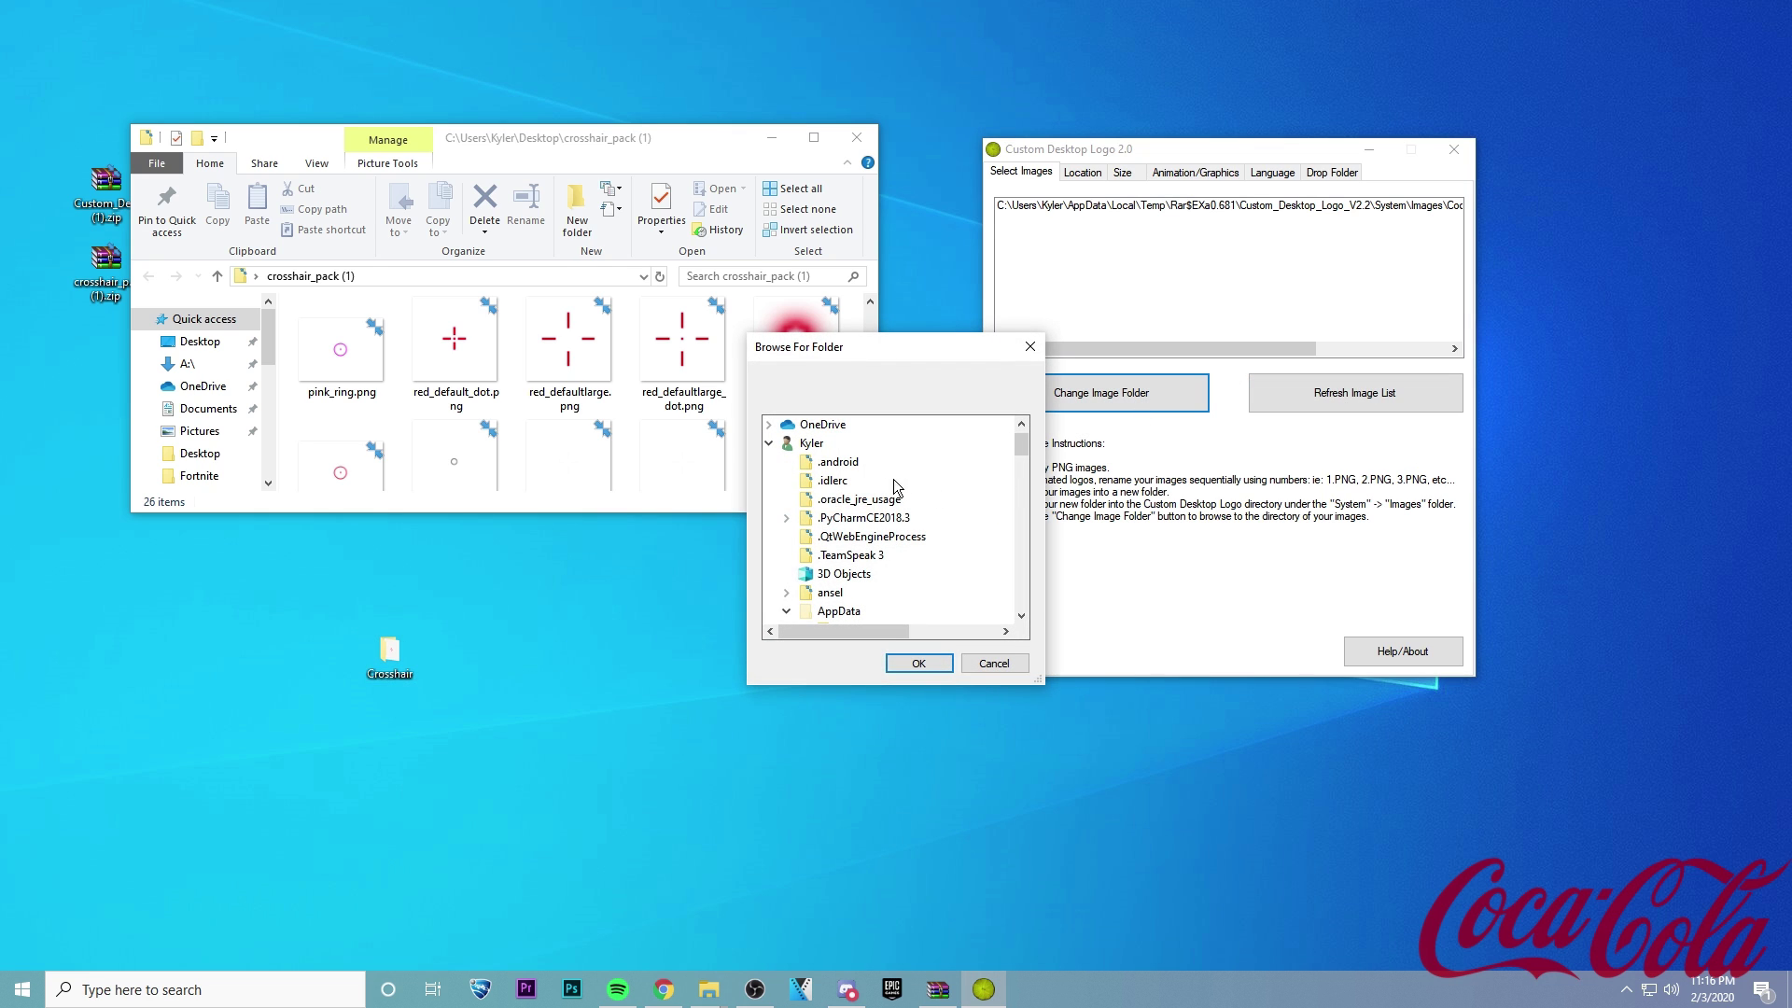
click(768, 444)
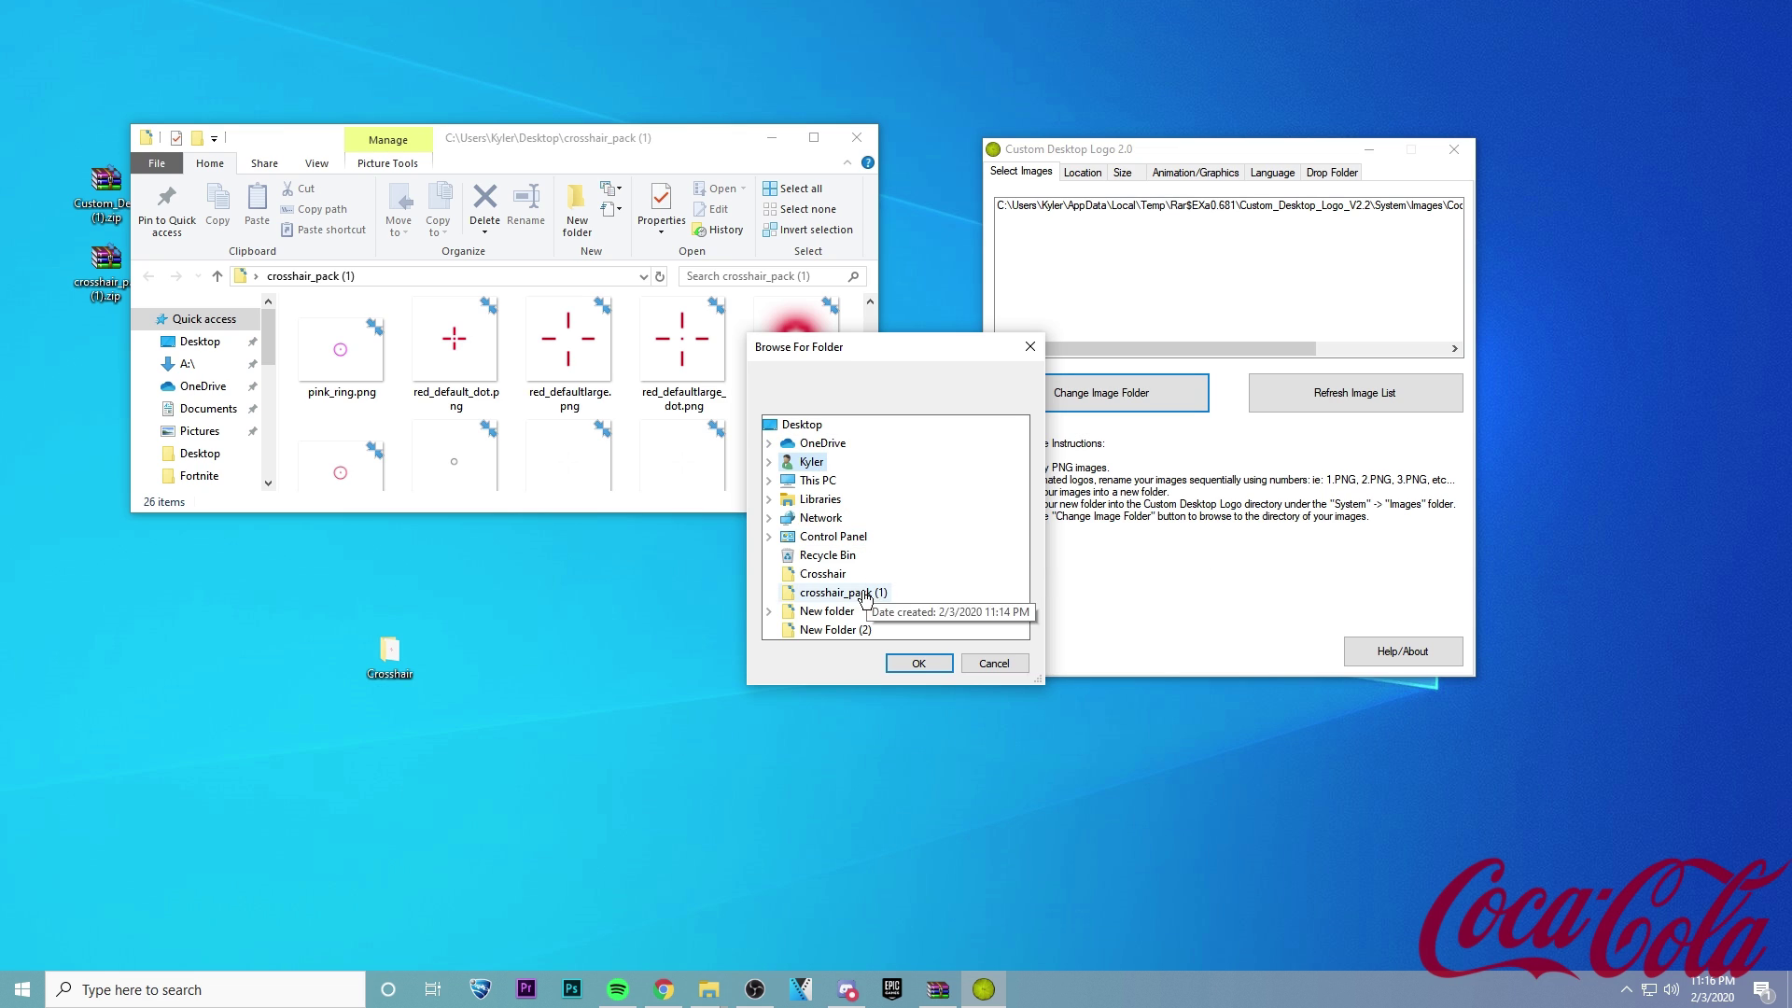
click(822, 577)
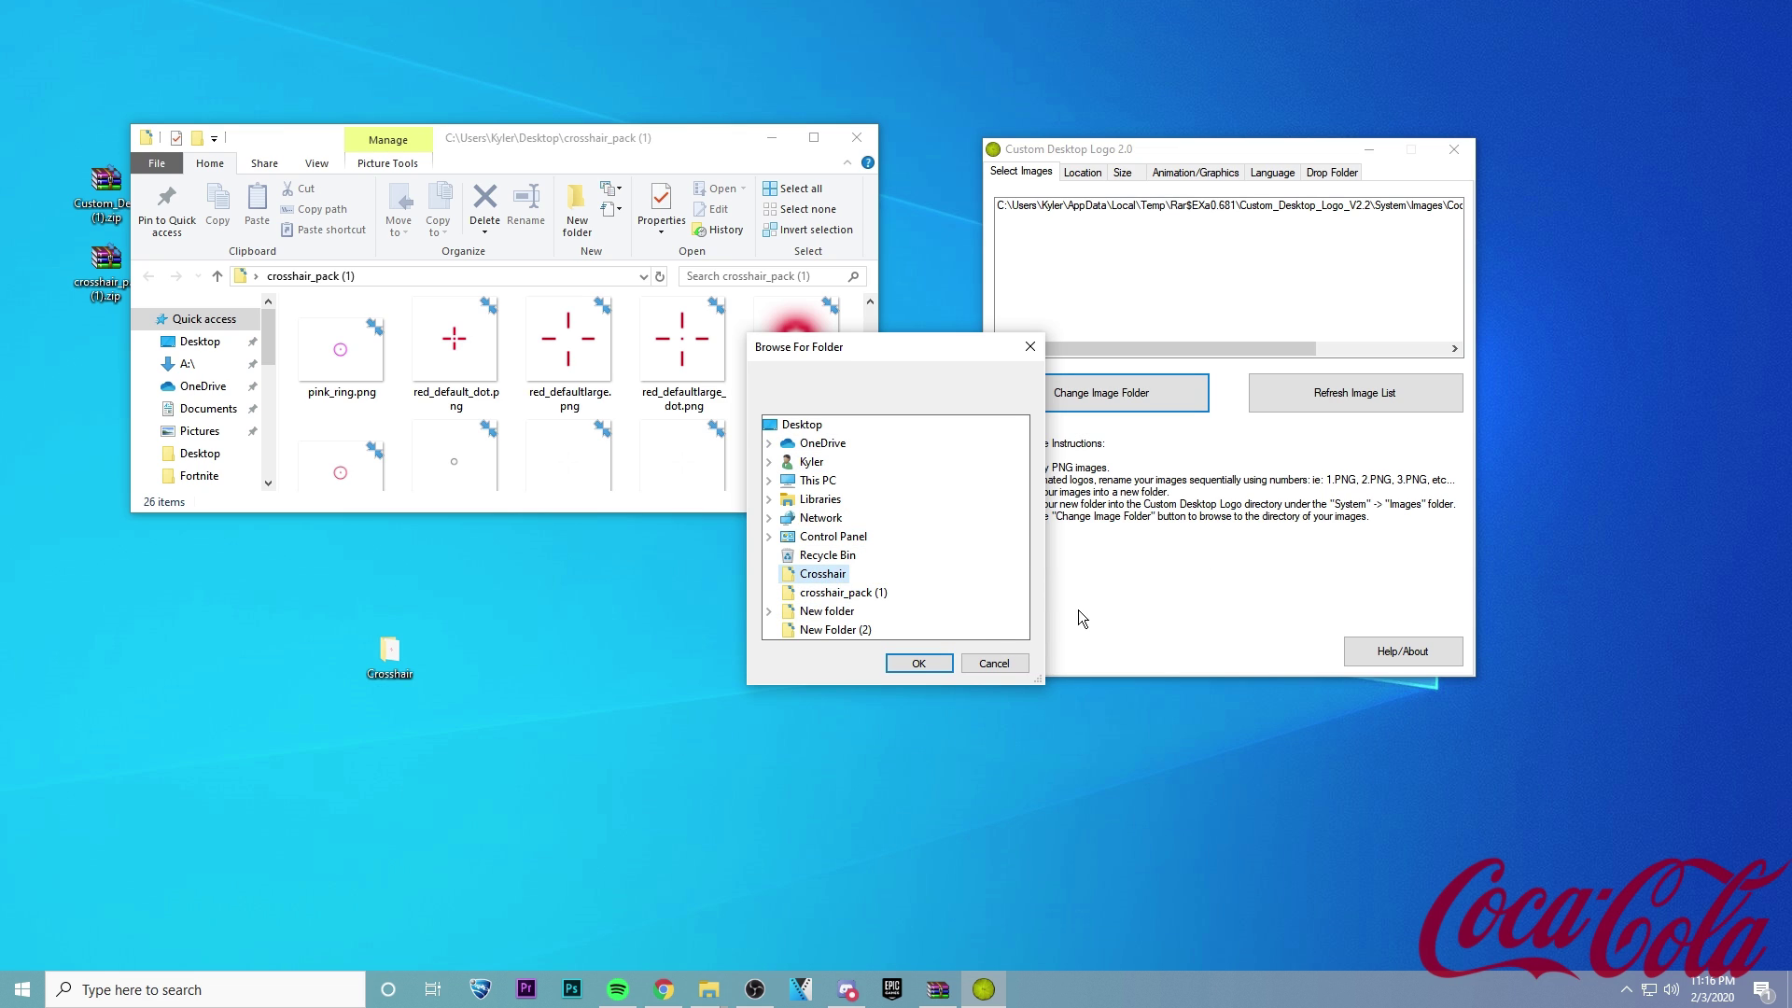
click(918, 664)
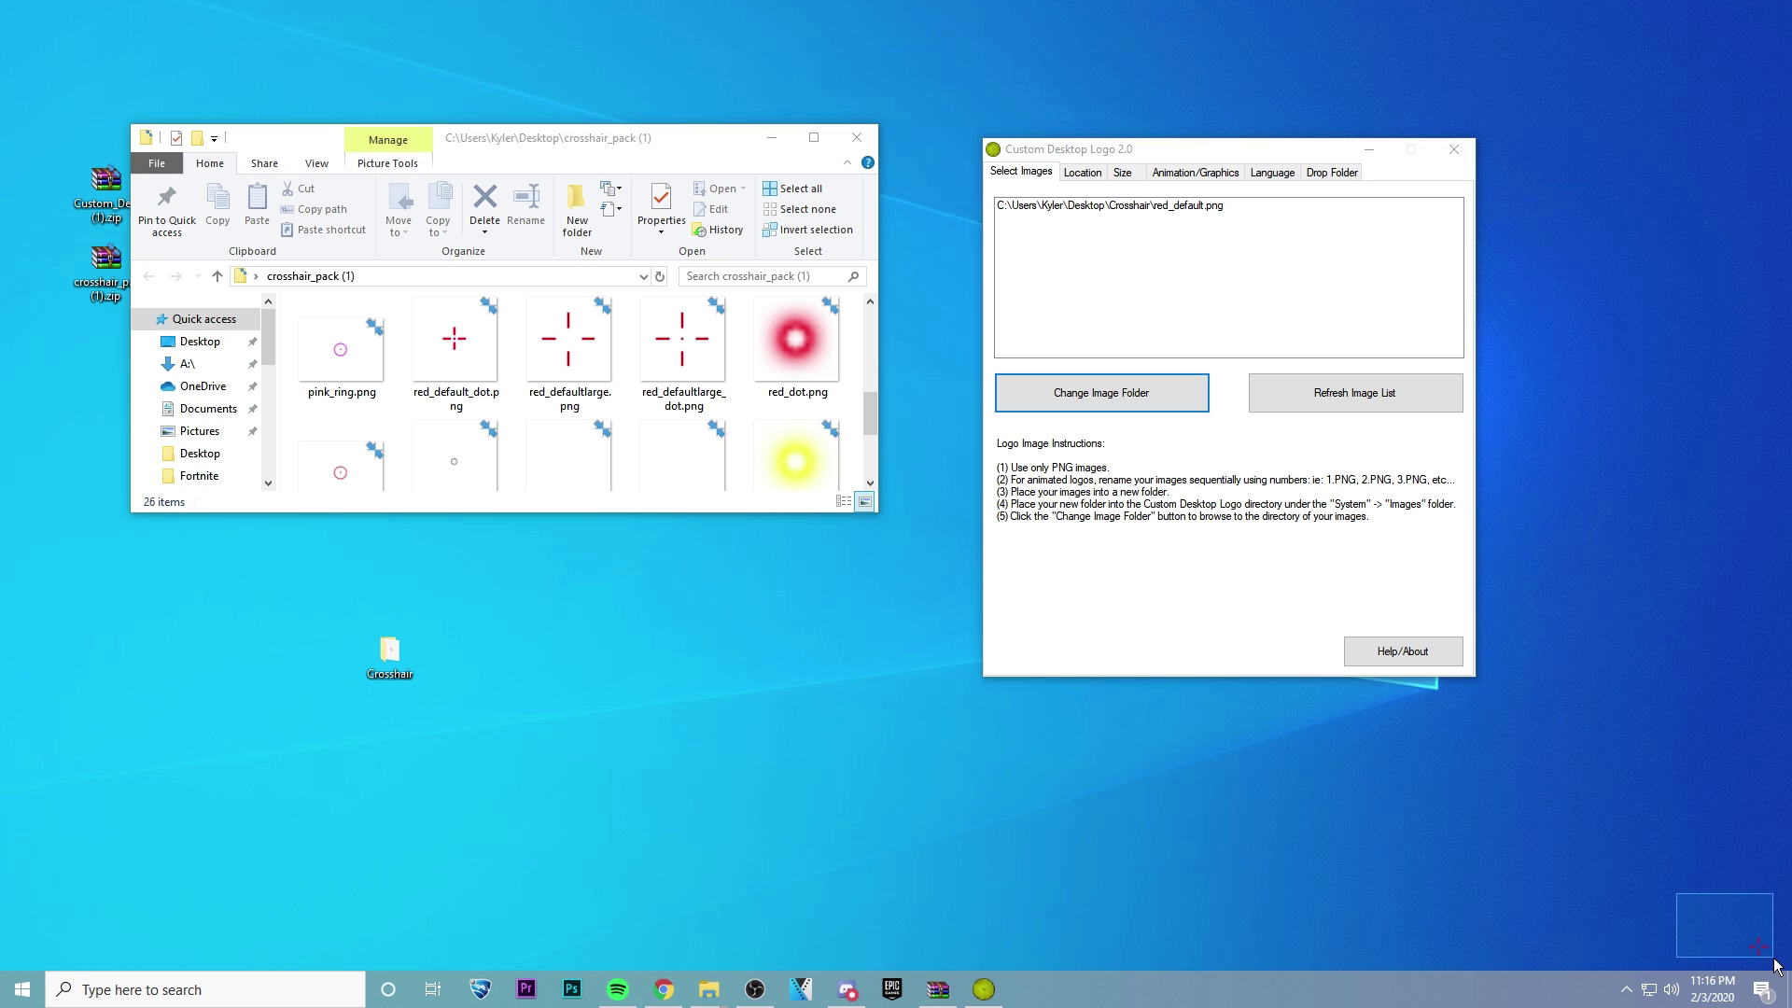
drag(1714, 908, 1773, 966)
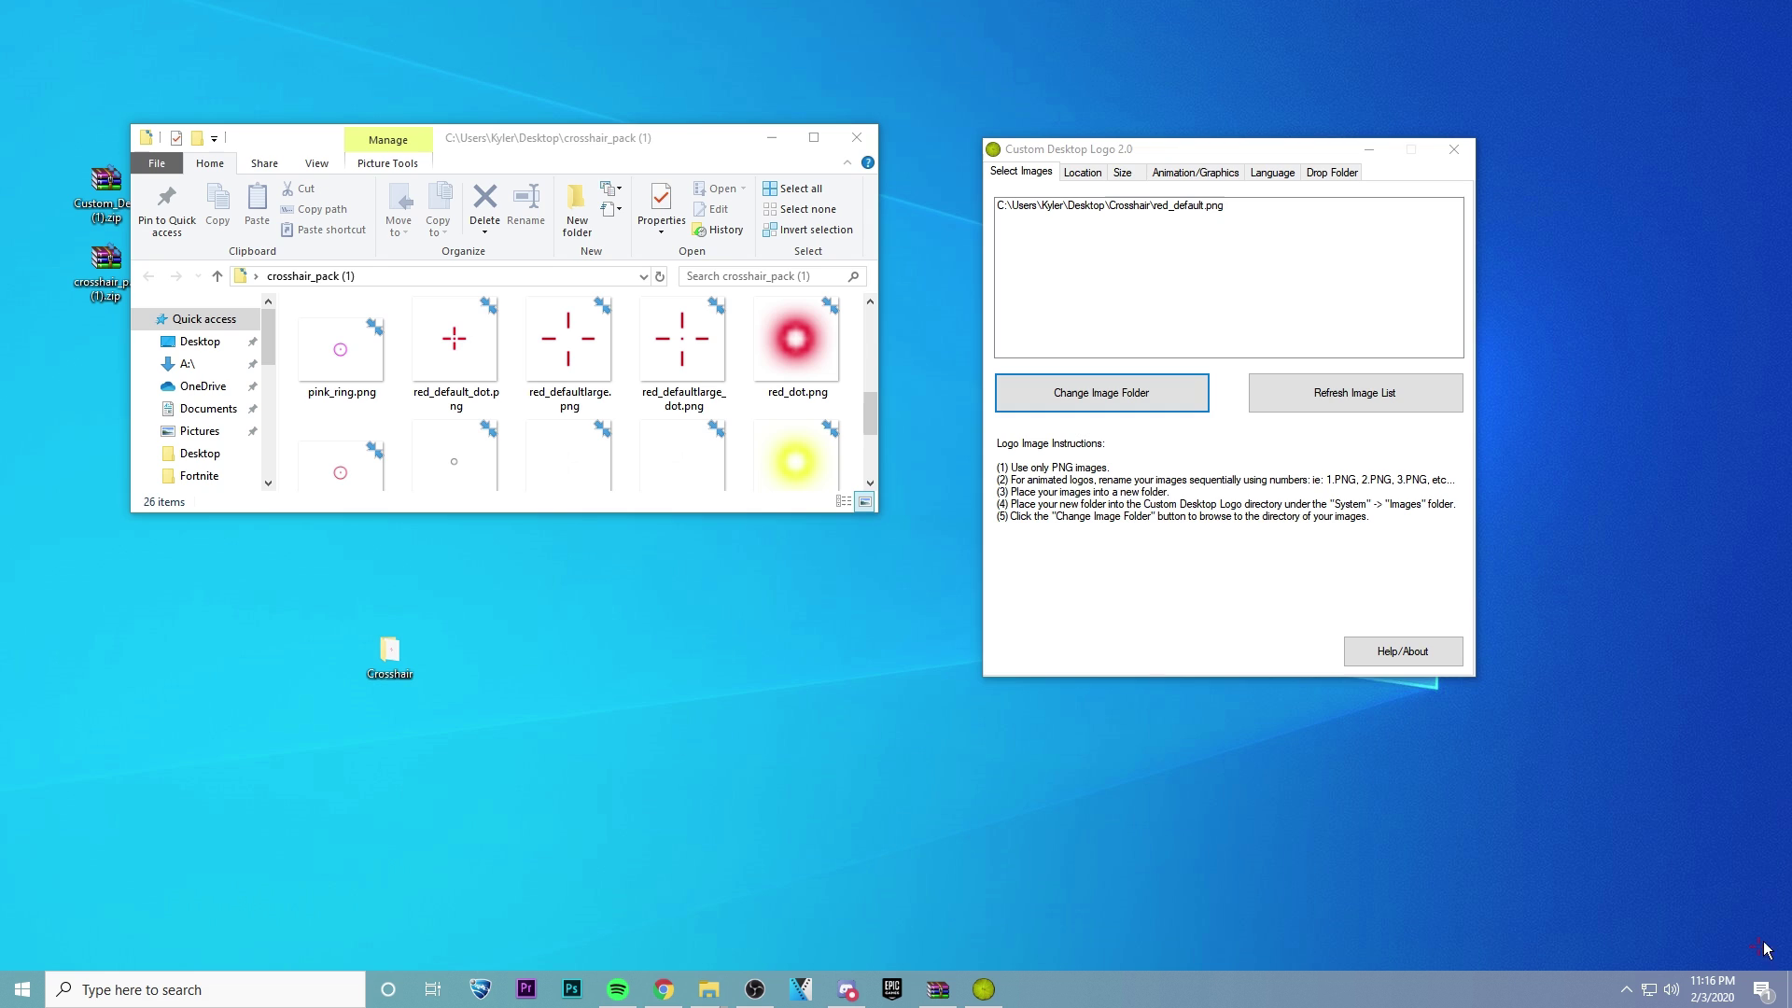
Set the logo location to Centre with a Y Location Offset of -1.
click(1082, 172)
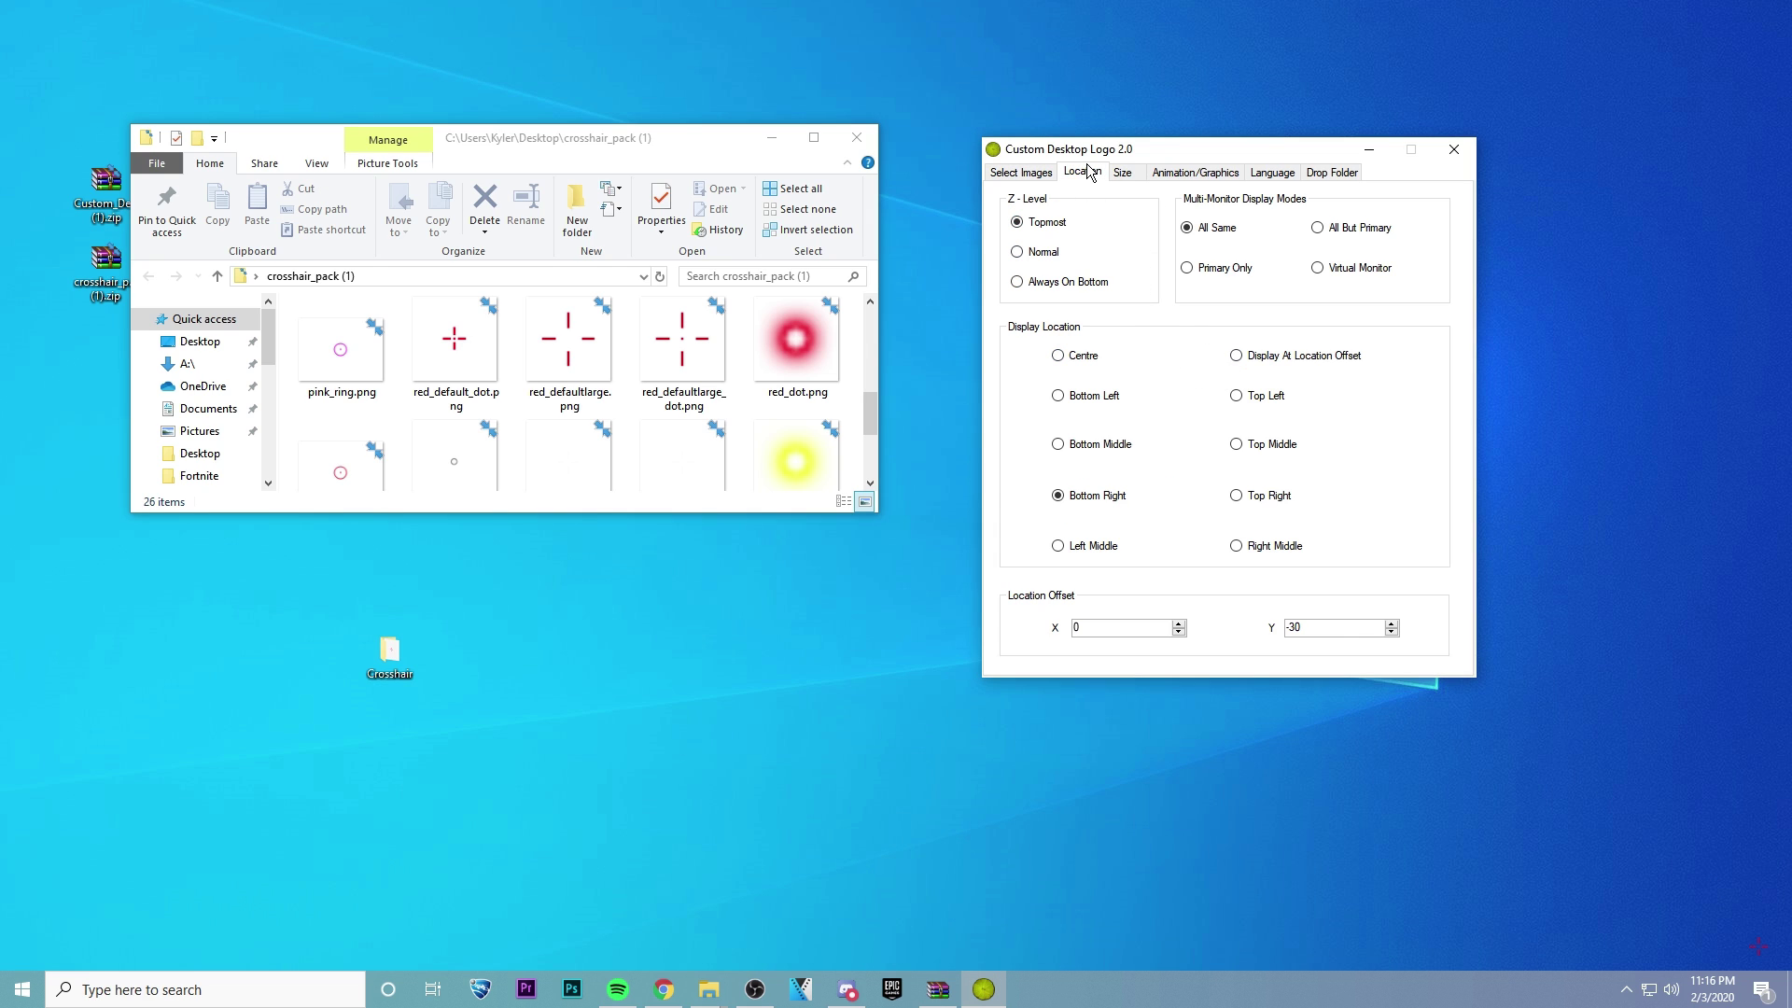
click(1067, 360)
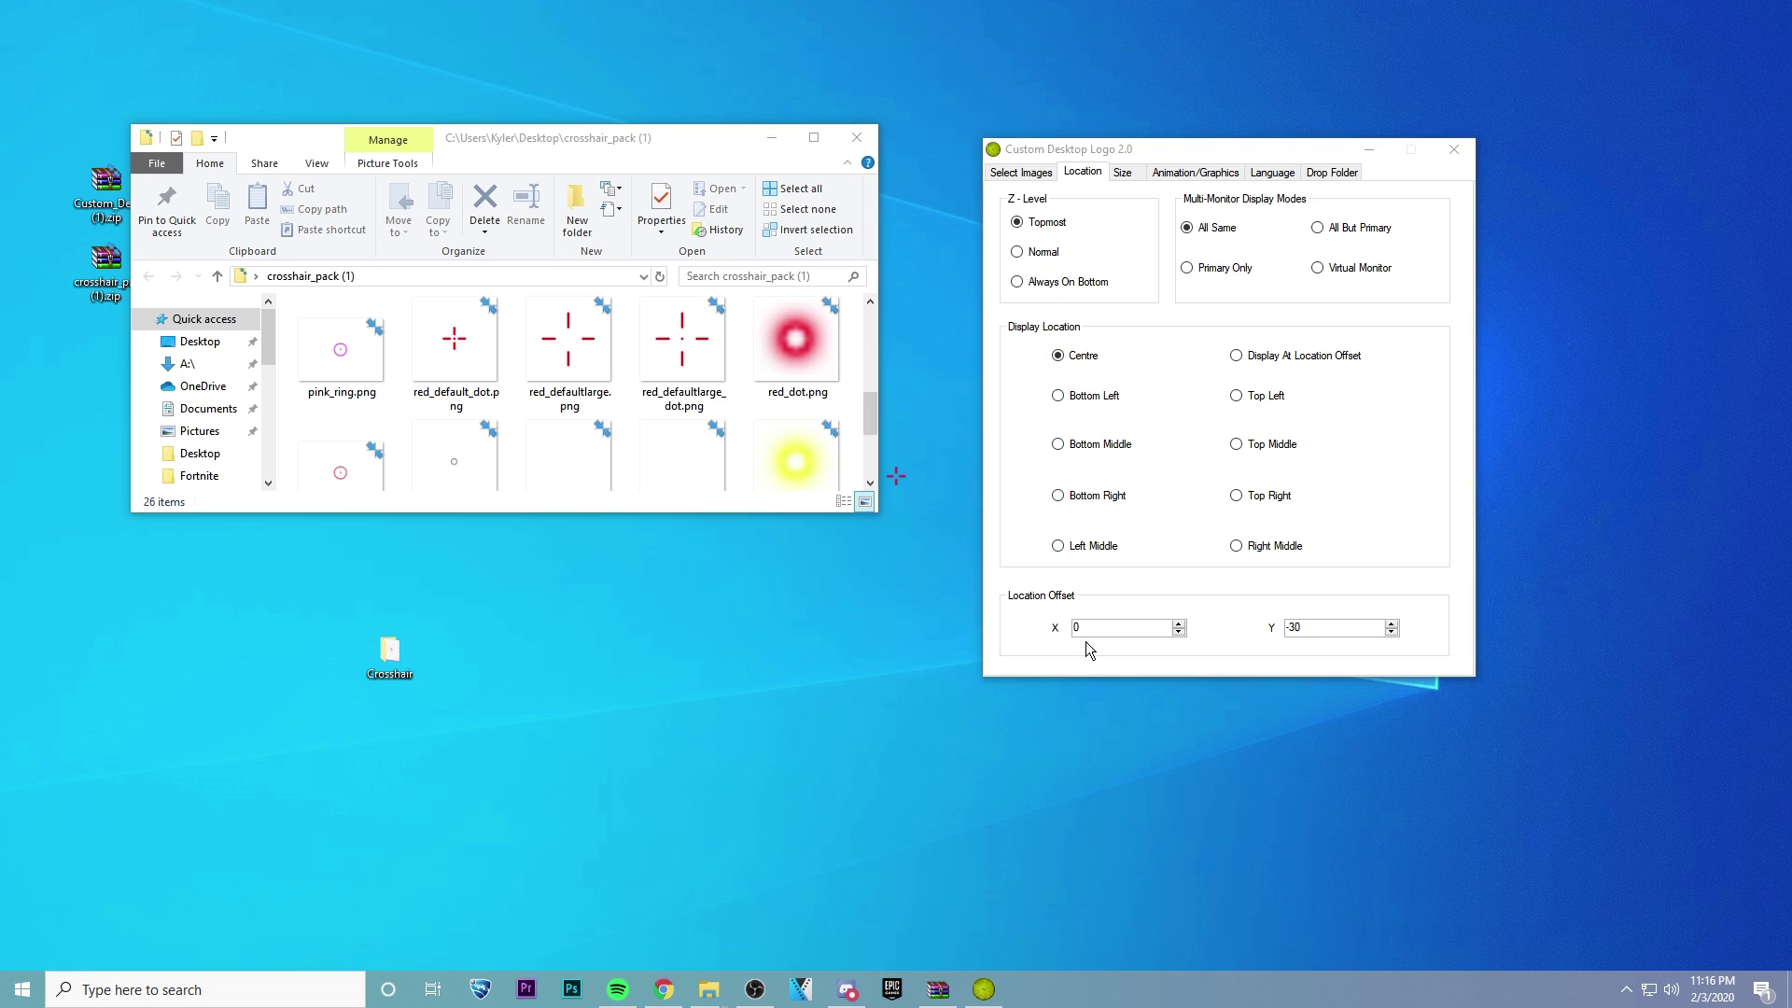
click(1309, 630)
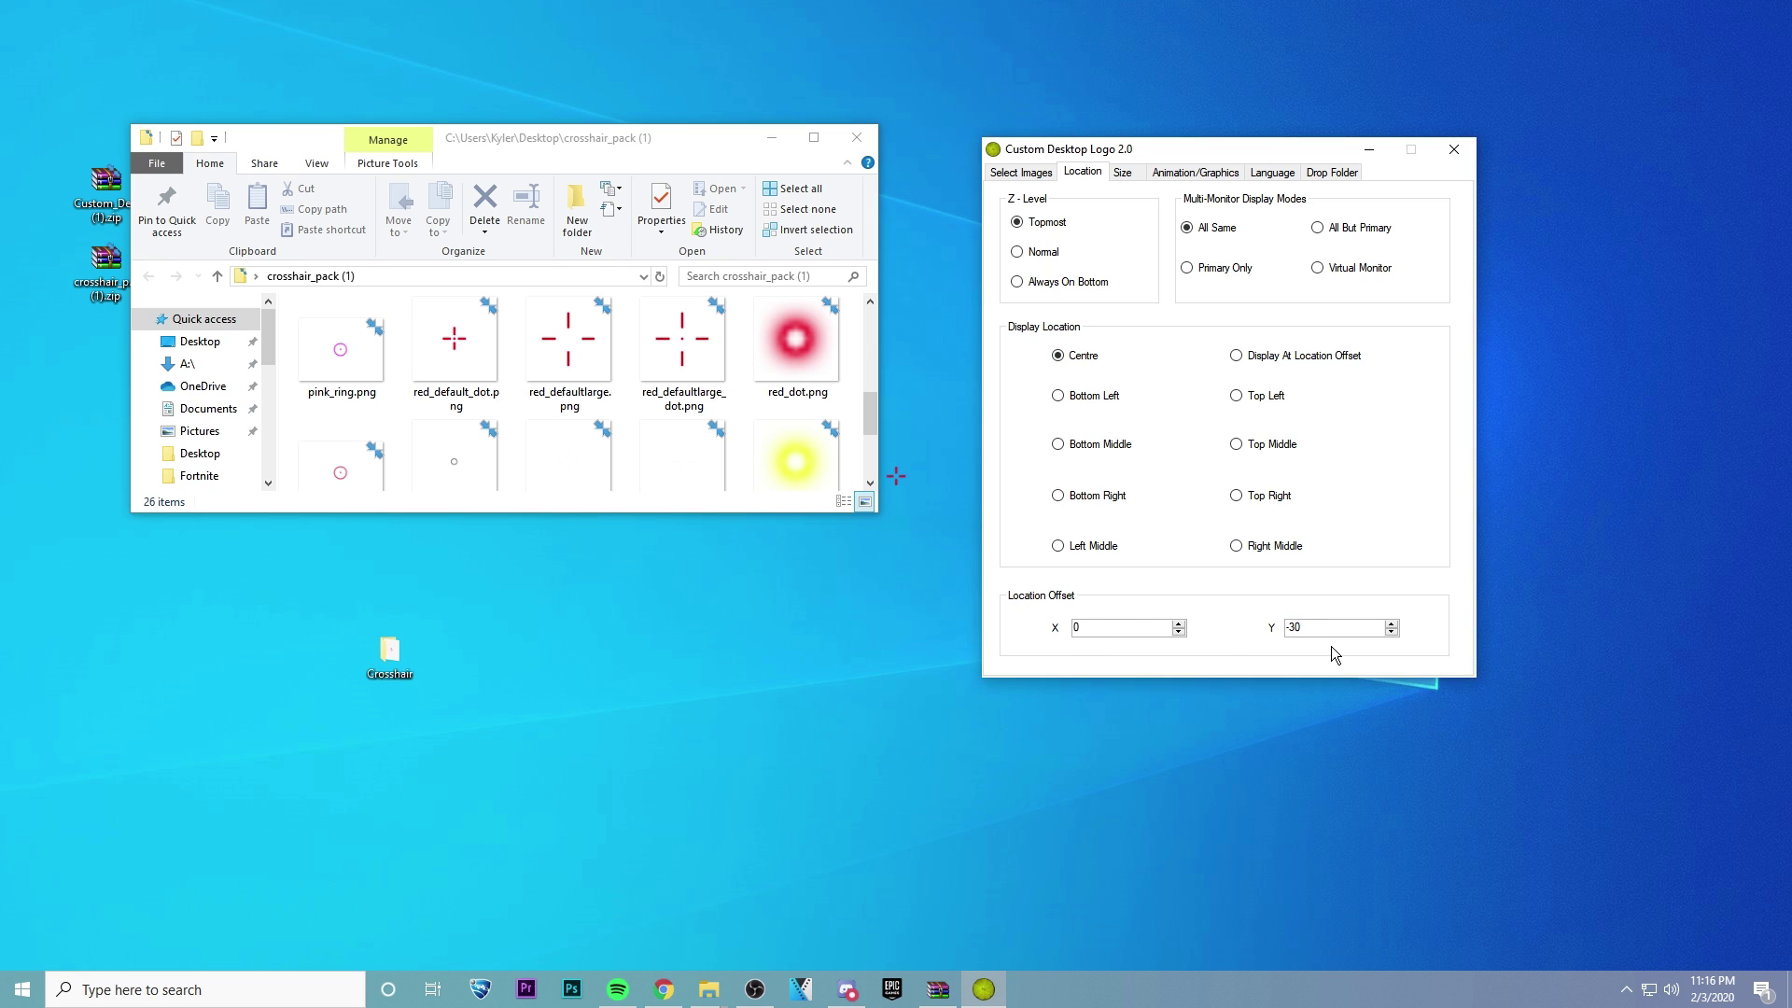
text(1)
Raise the crosshair's scale on the Size tab to just above 0.5.
click(1124, 174)
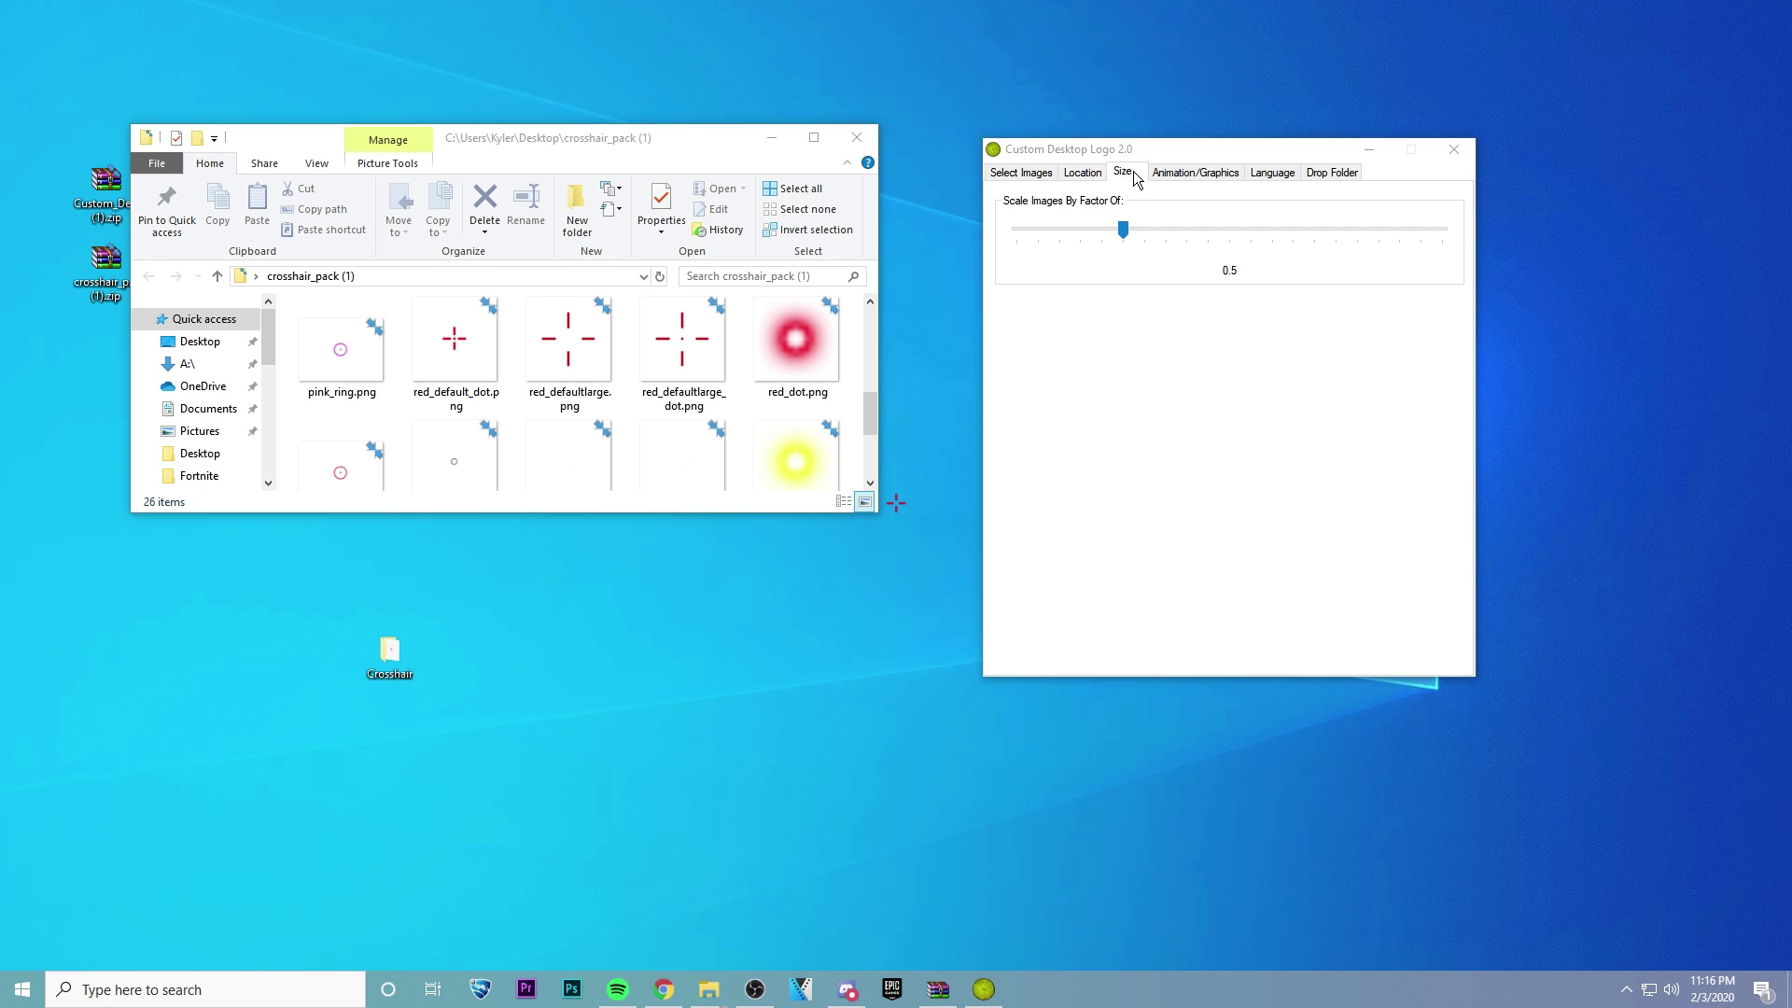
click(771, 137)
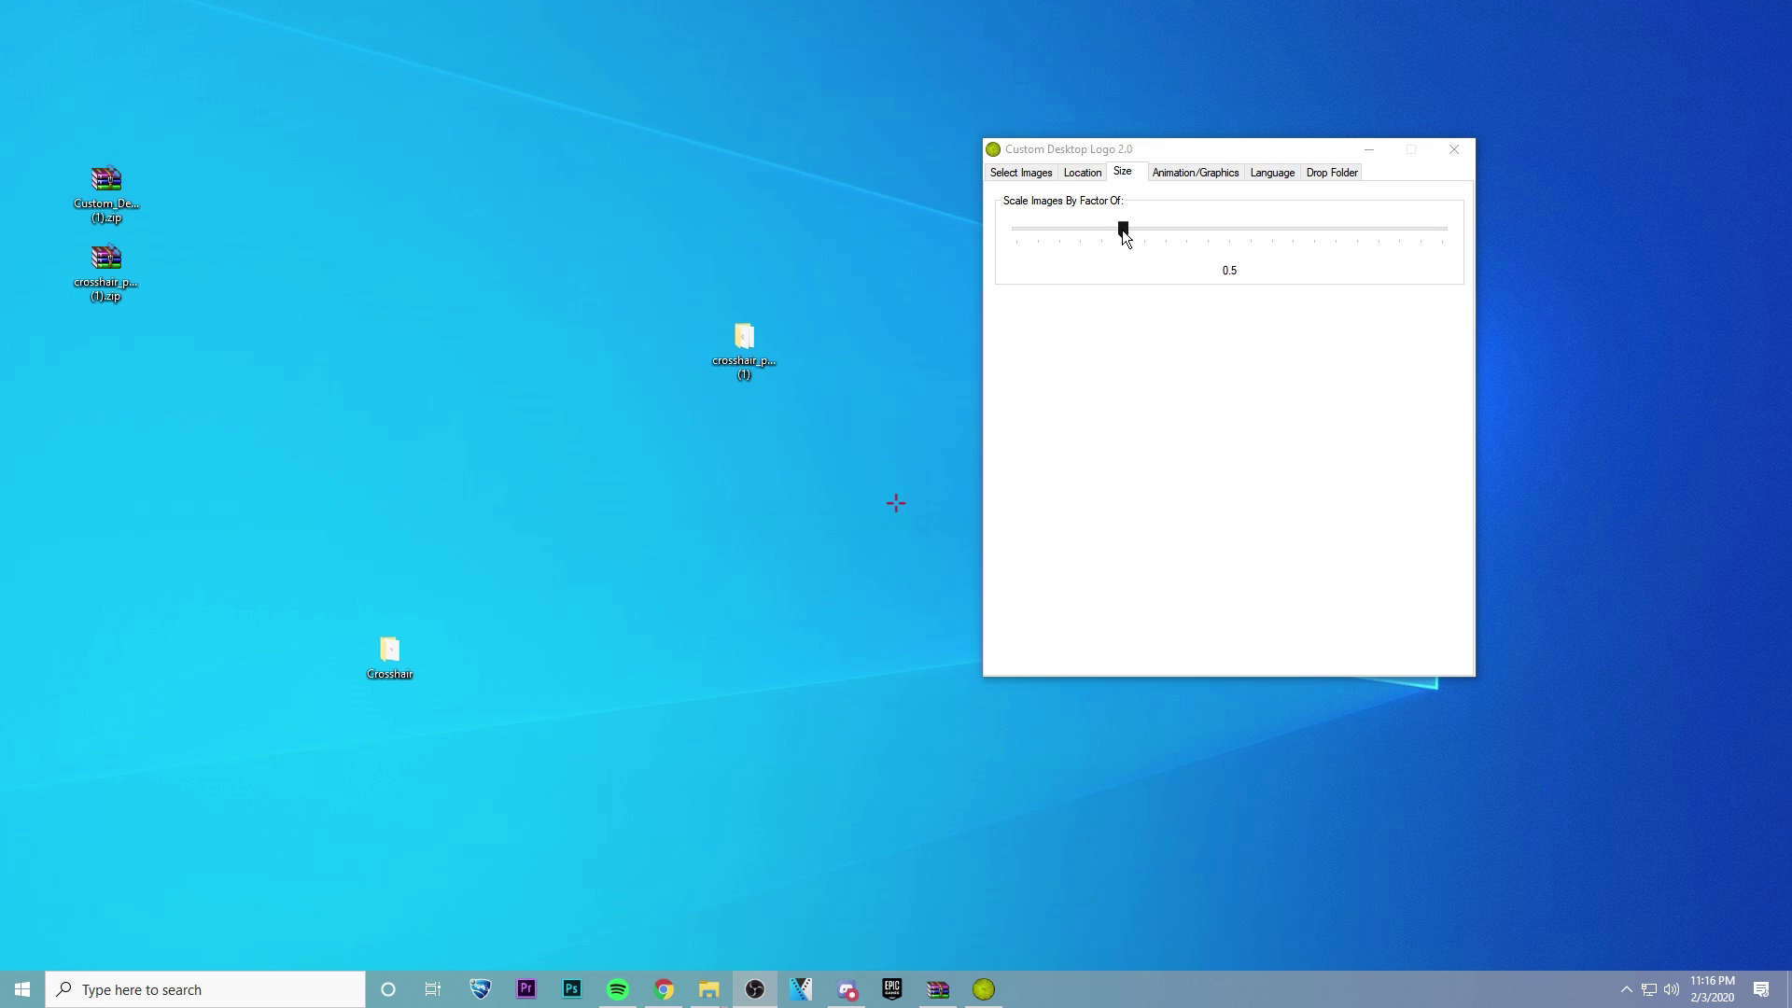
drag(1124, 232, 1133, 230)
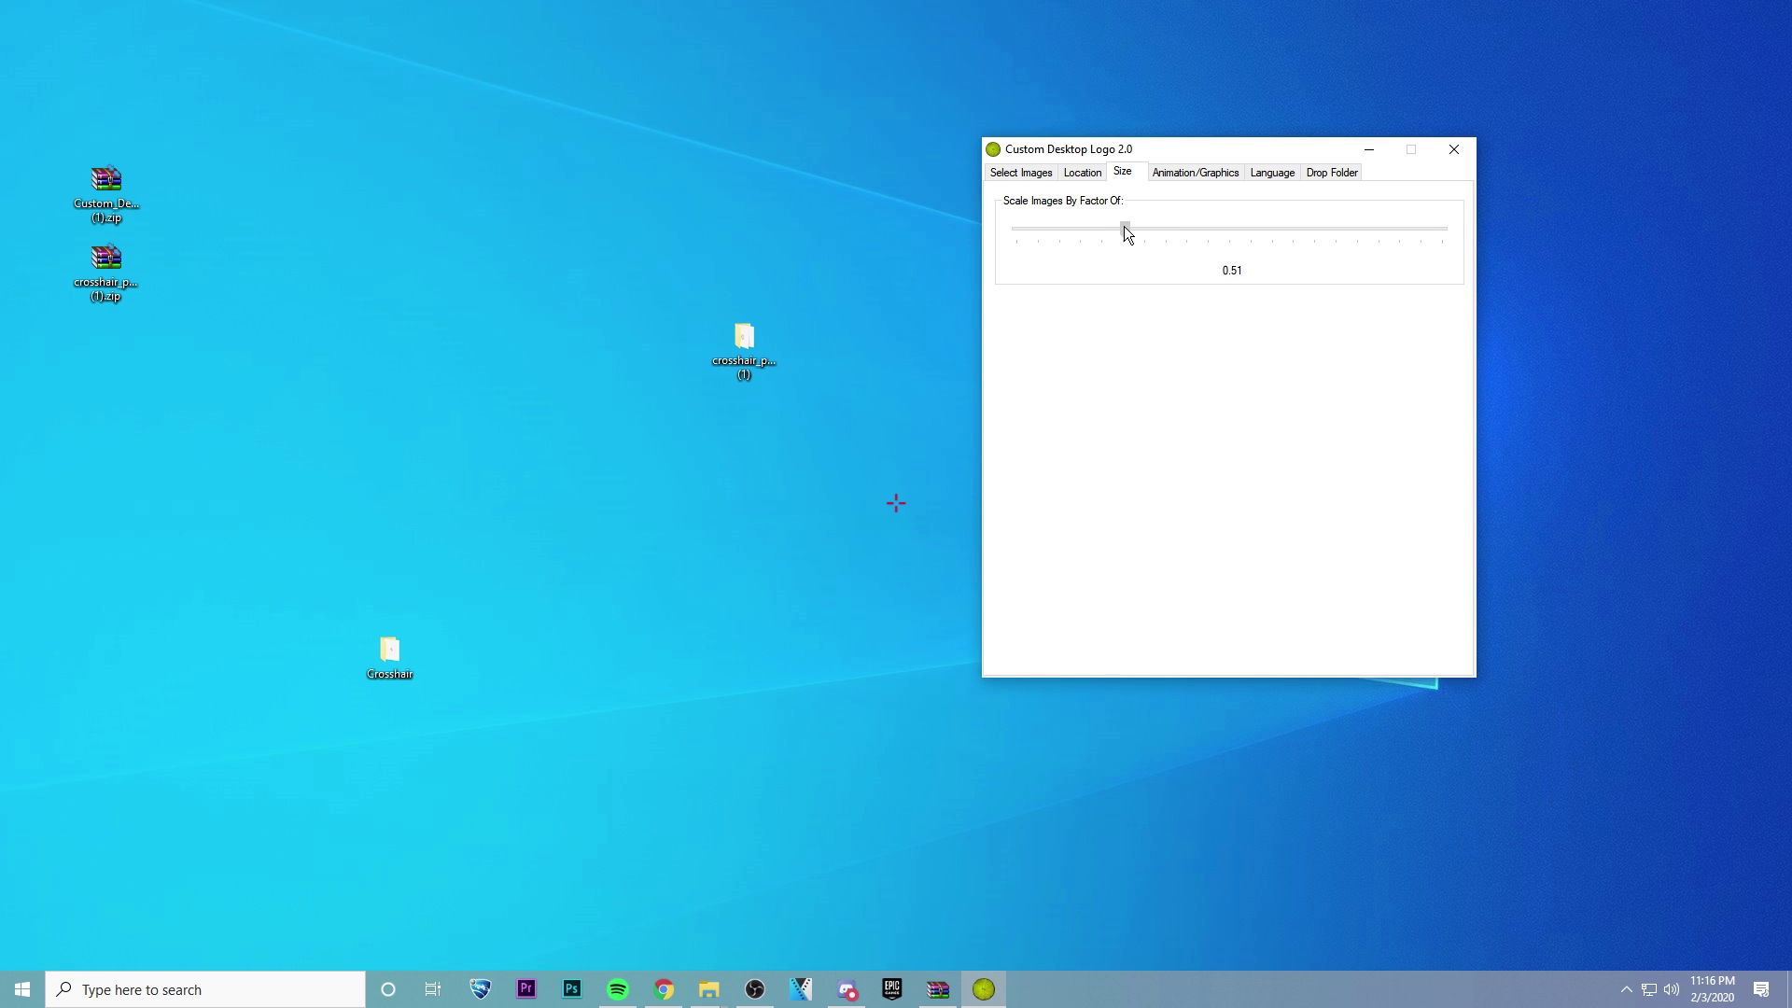
Refresh the image list from the Crosshair folder and close the settings window.
click(1037, 175)
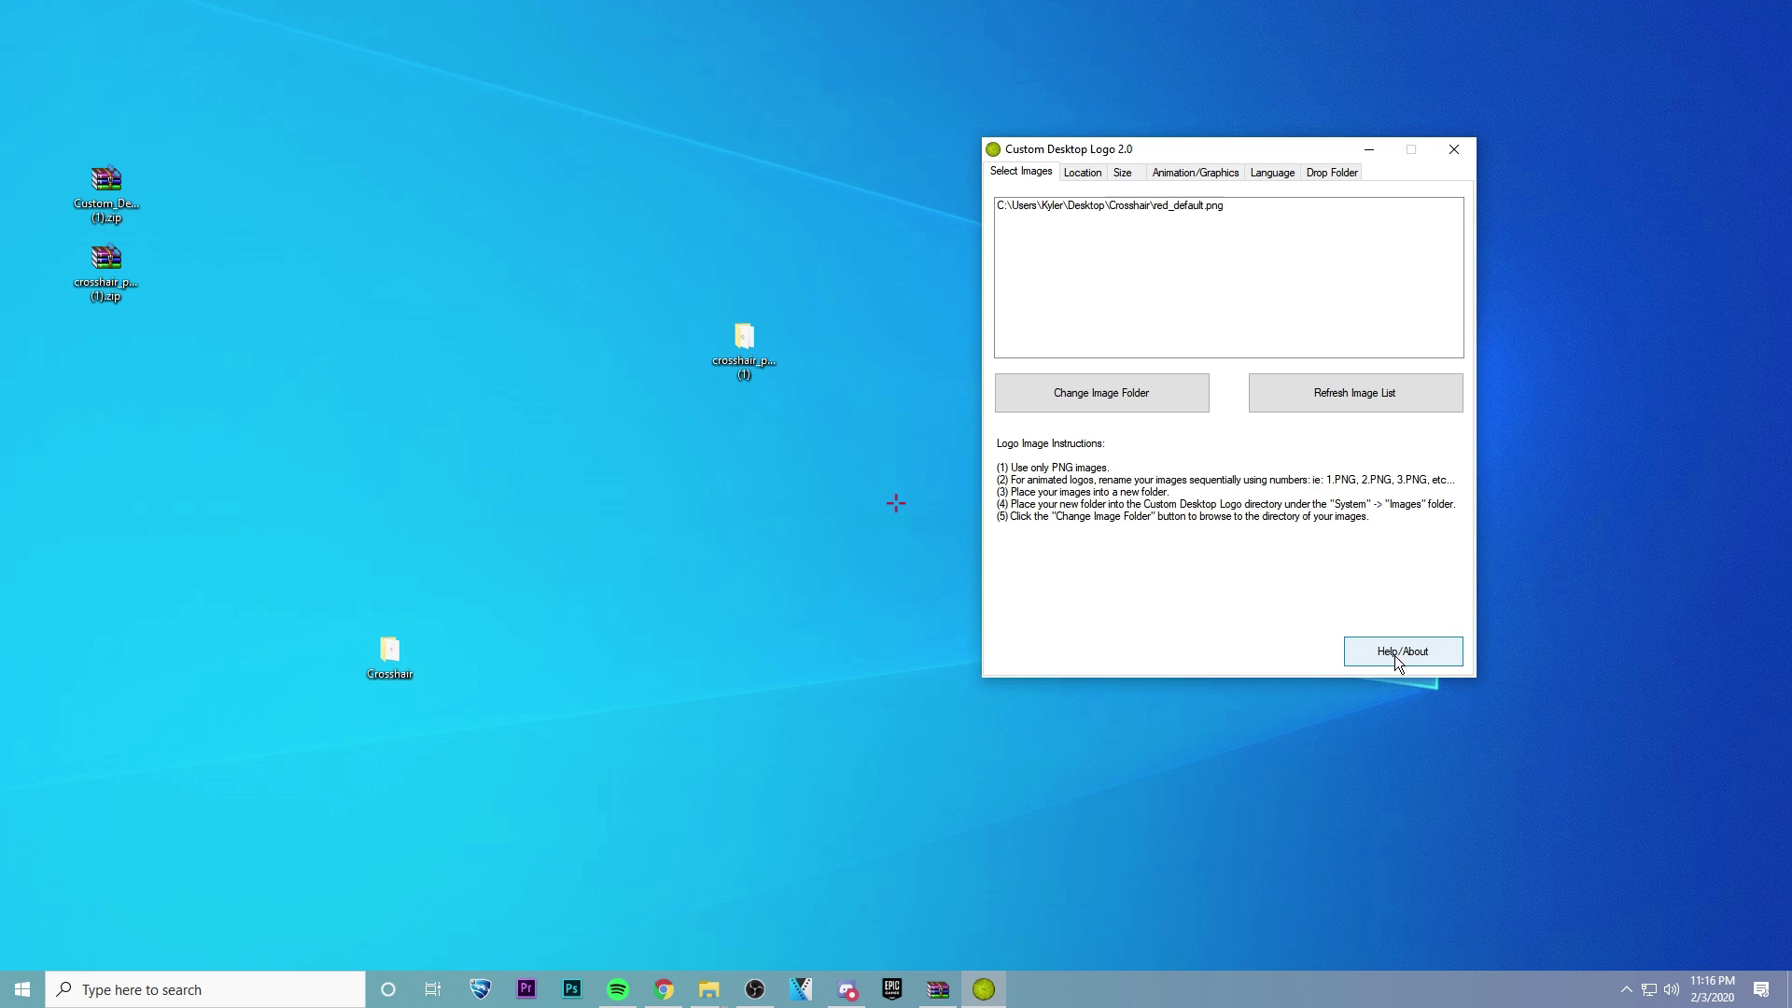
click(1322, 399)
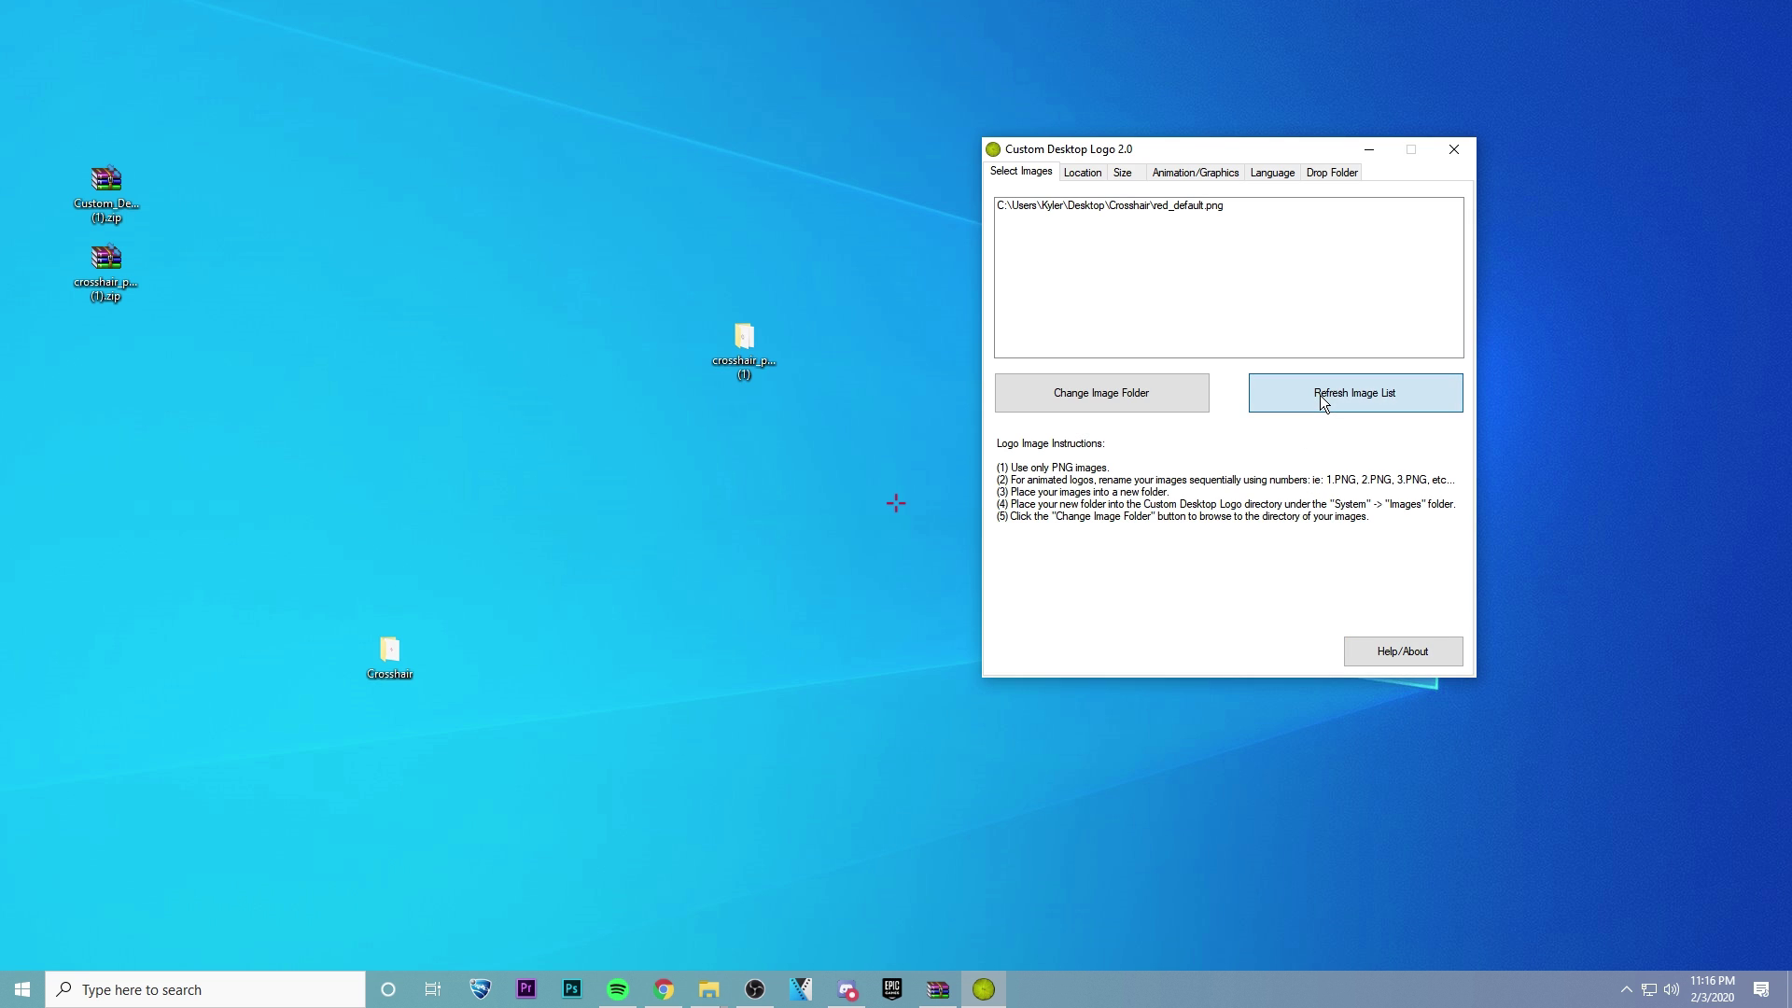
click(1204, 177)
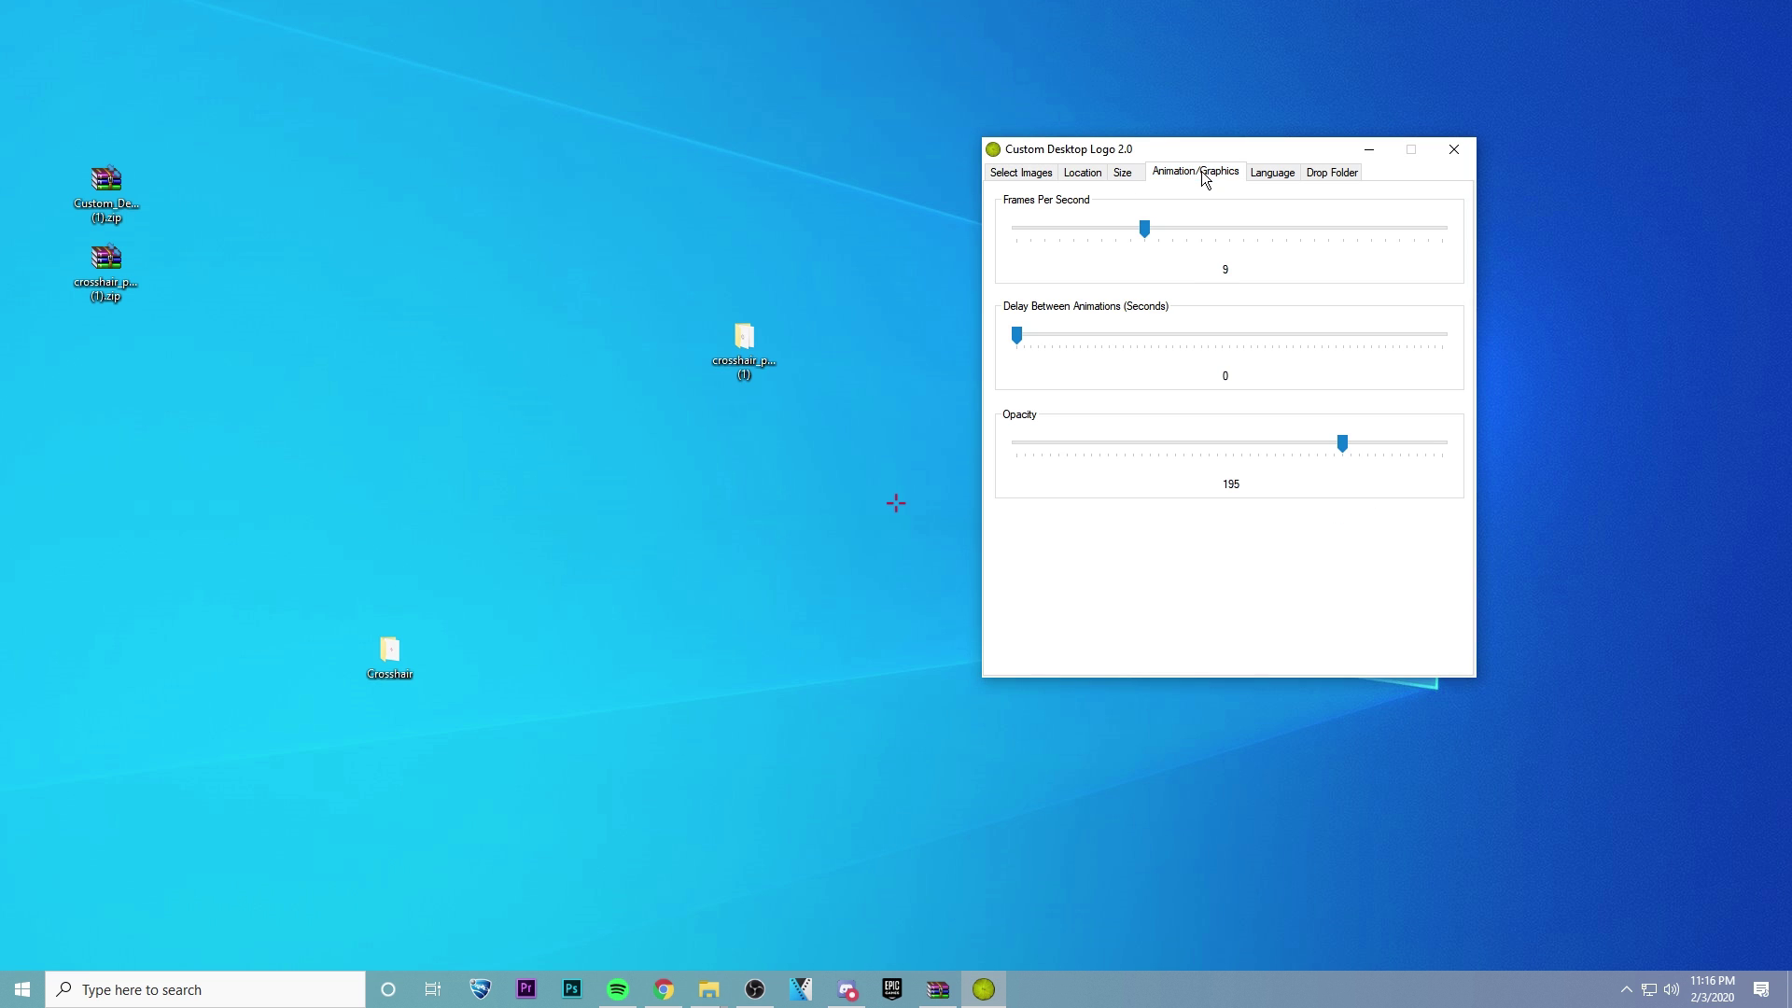
click(1017, 175)
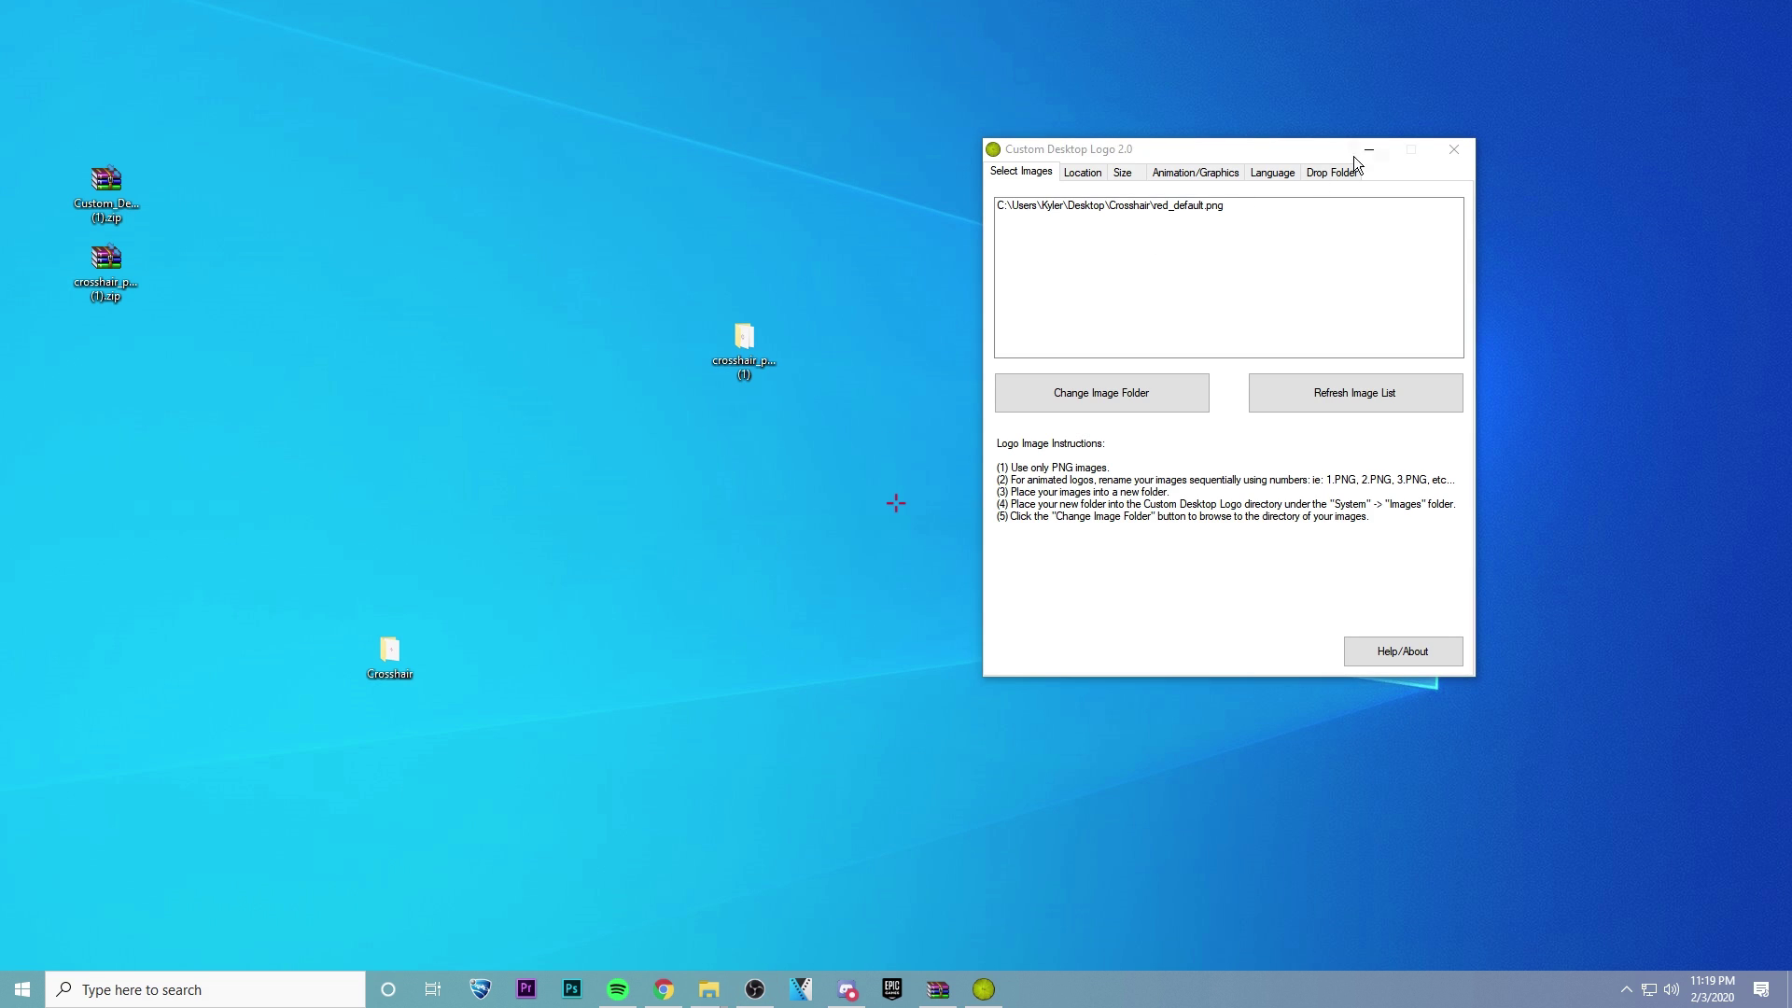
click(1459, 149)
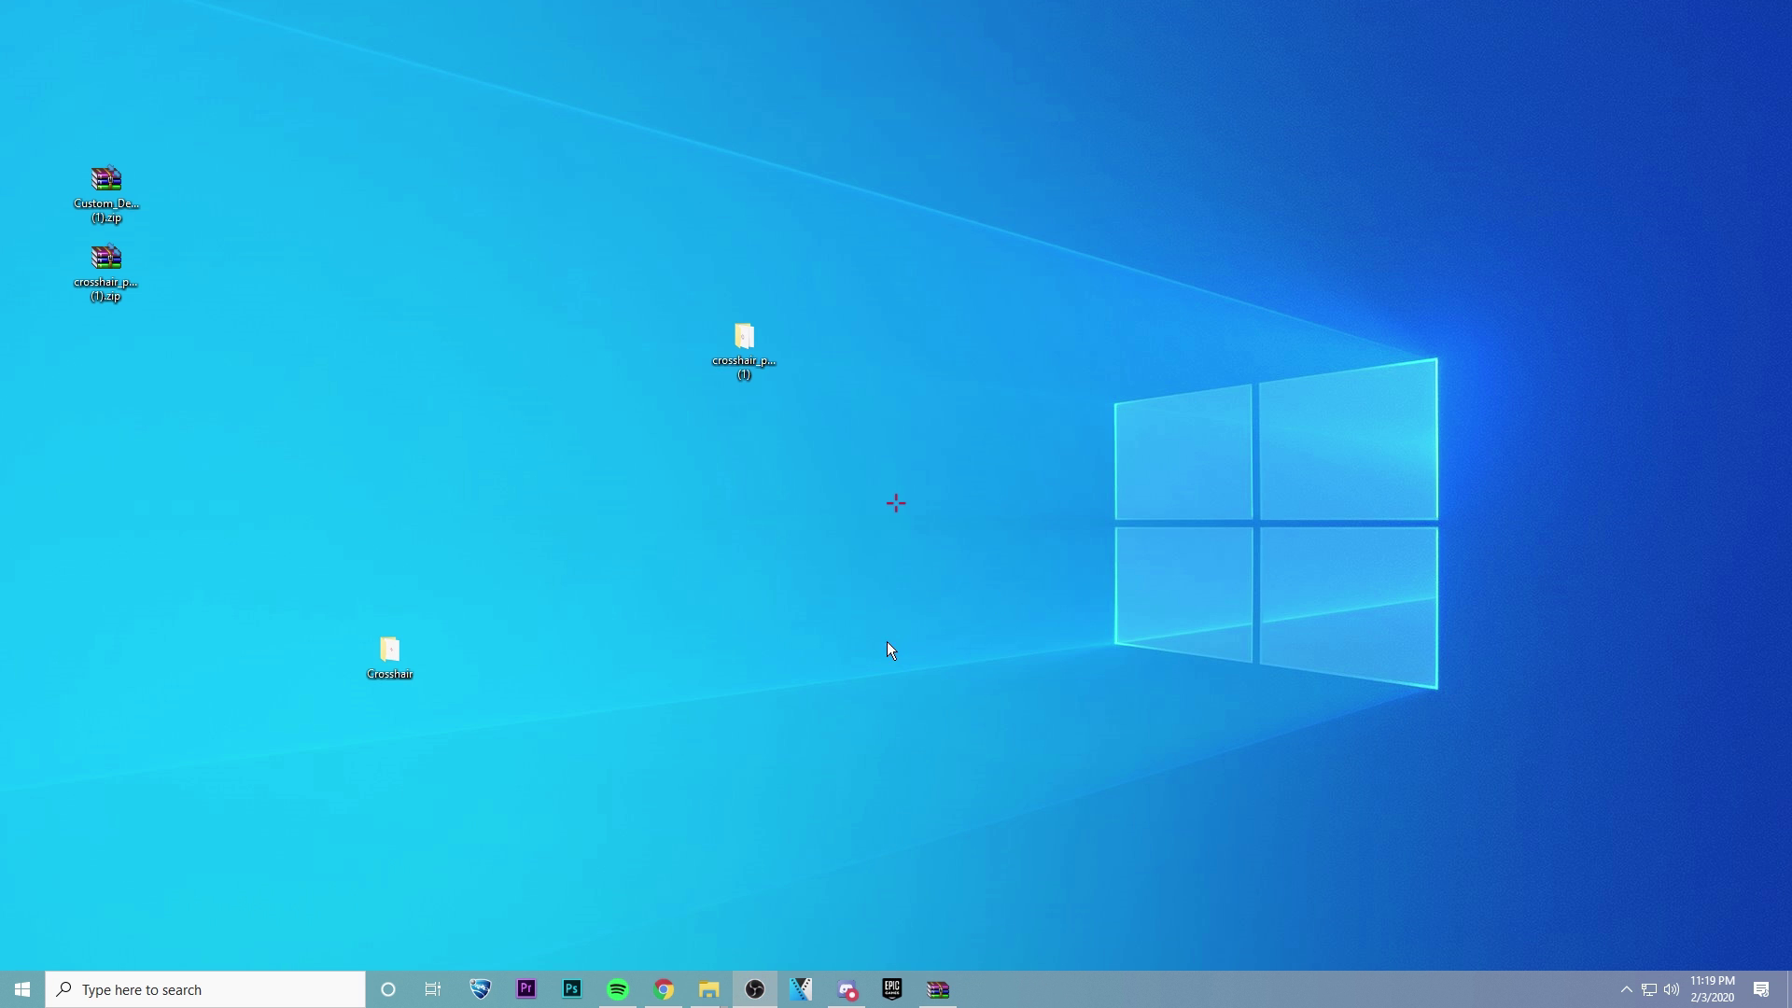
Set Fortnite's Window Mode to Windowed Fullscreen and bring up the Game UI HUD options.
key(alt+Tab)
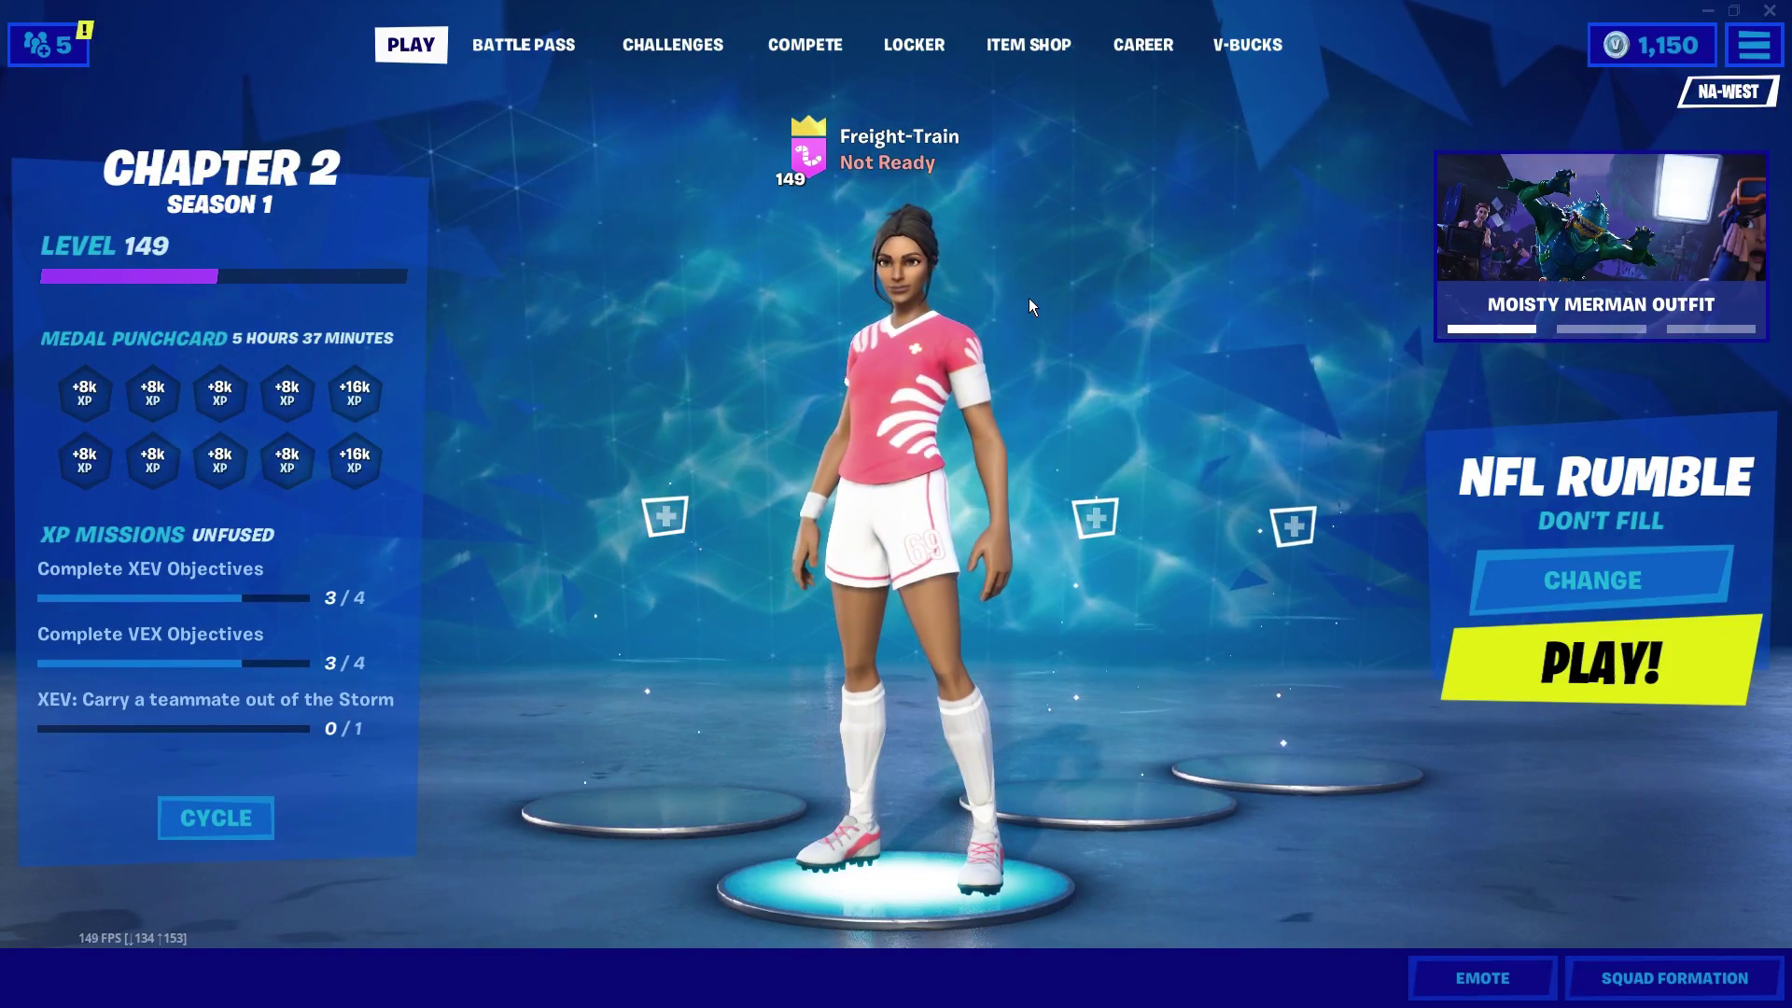
key(Escape)
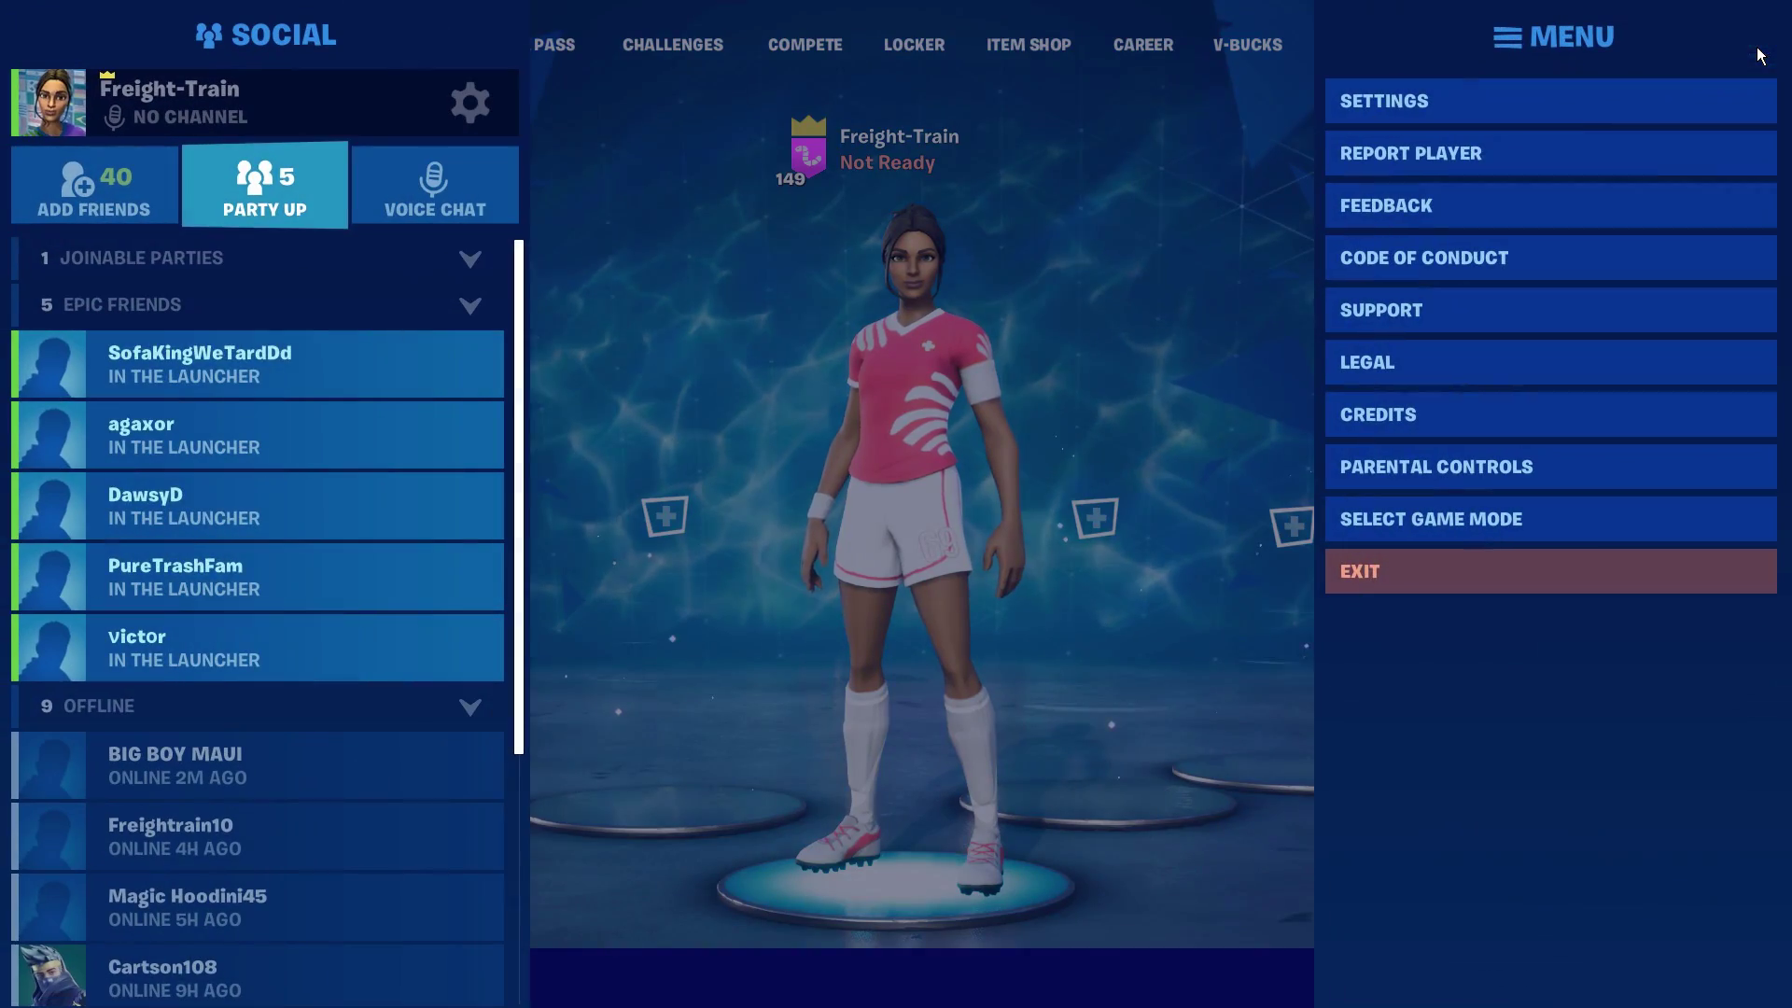
click(1455, 97)
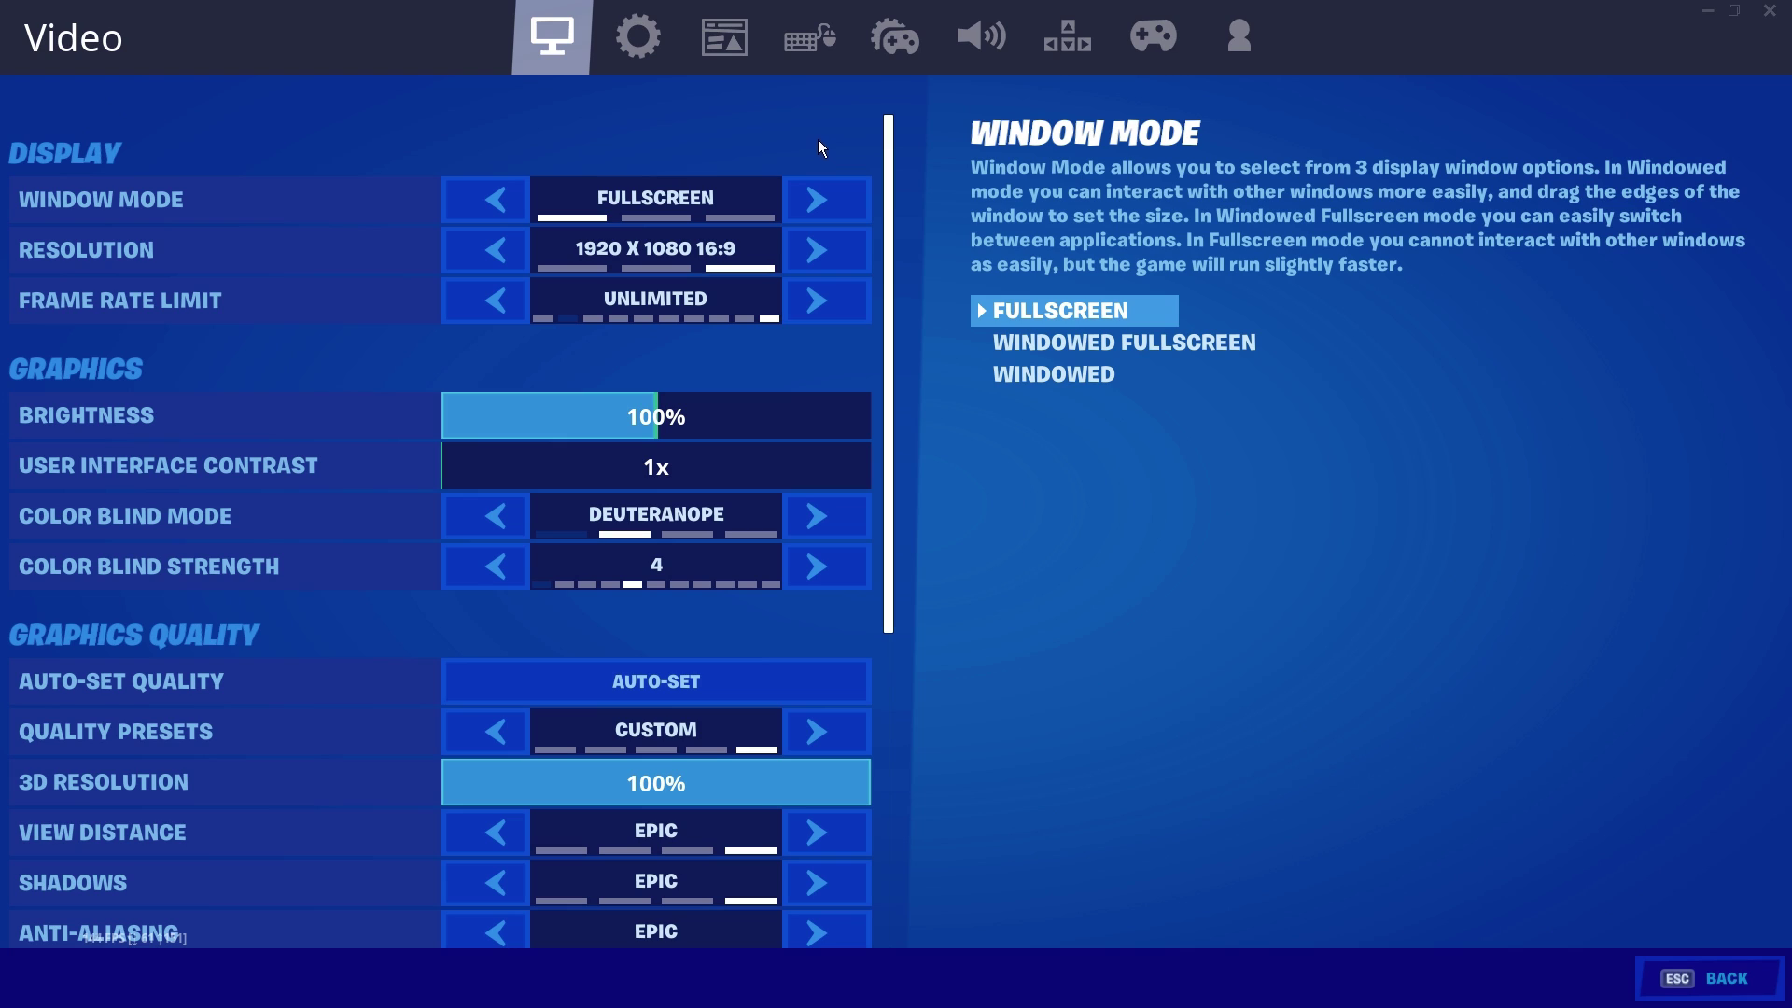
click(818, 192)
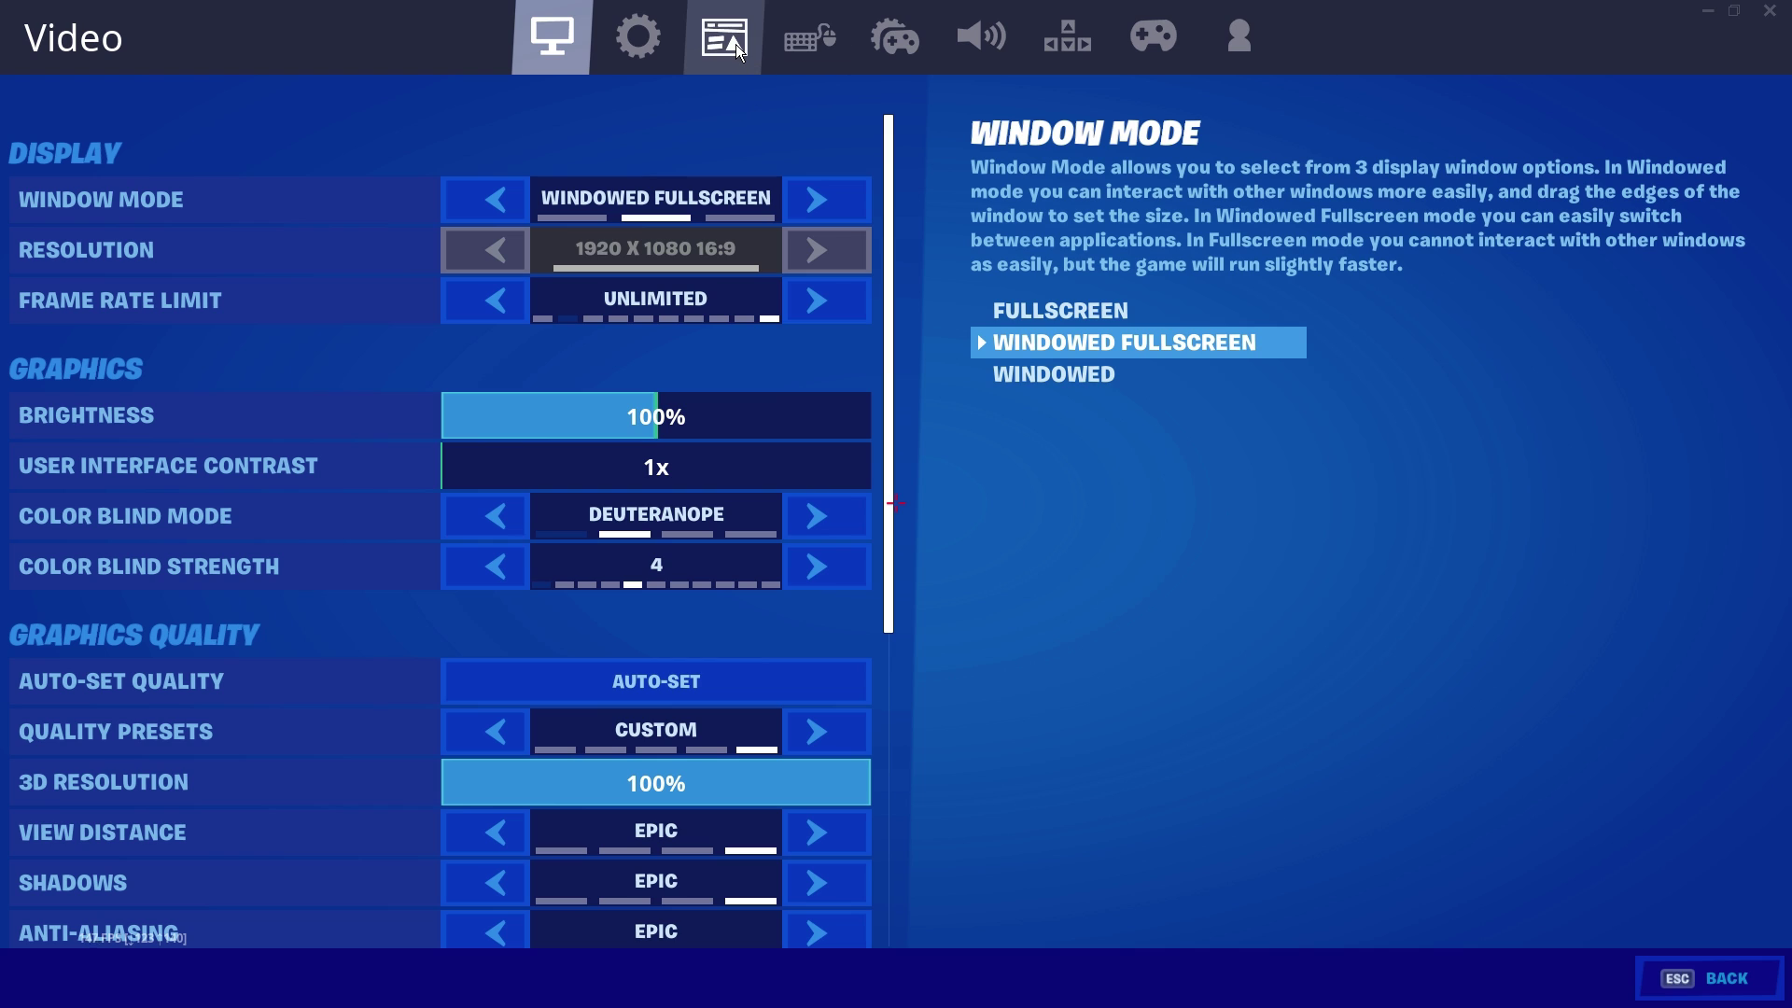
click(735, 43)
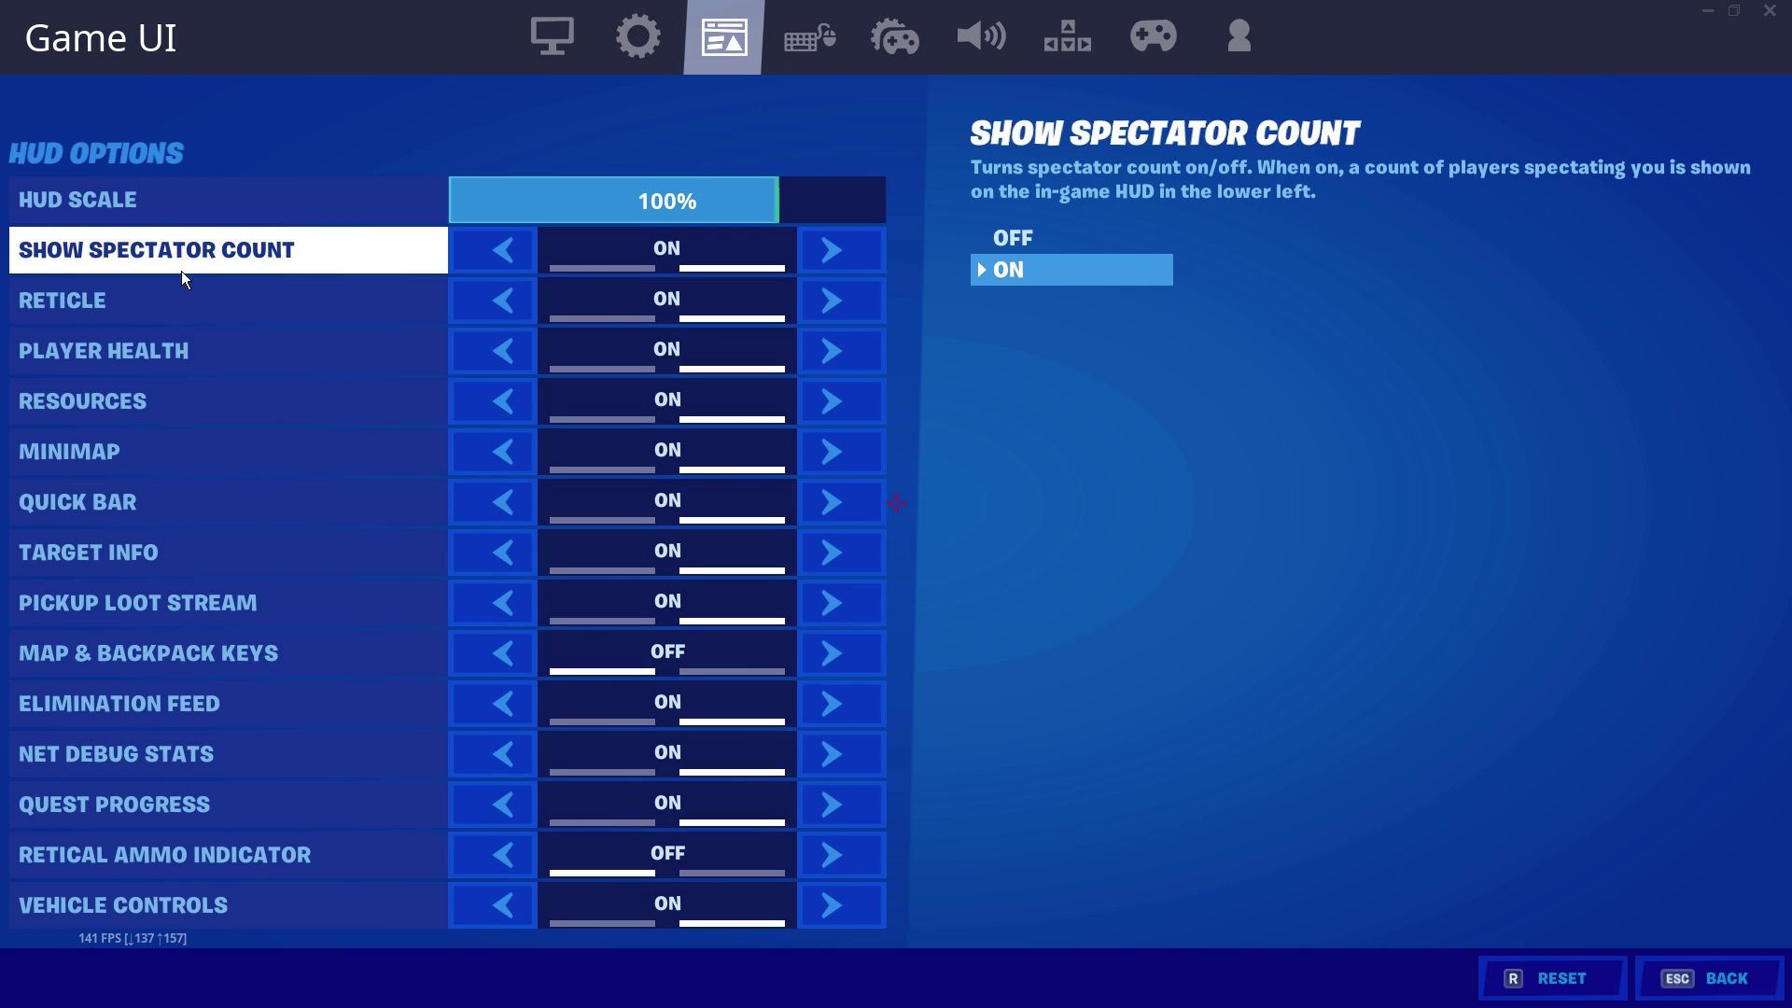
Set Fortnite's Reticle to Off and return to the NFL Rumble match.
click(495, 311)
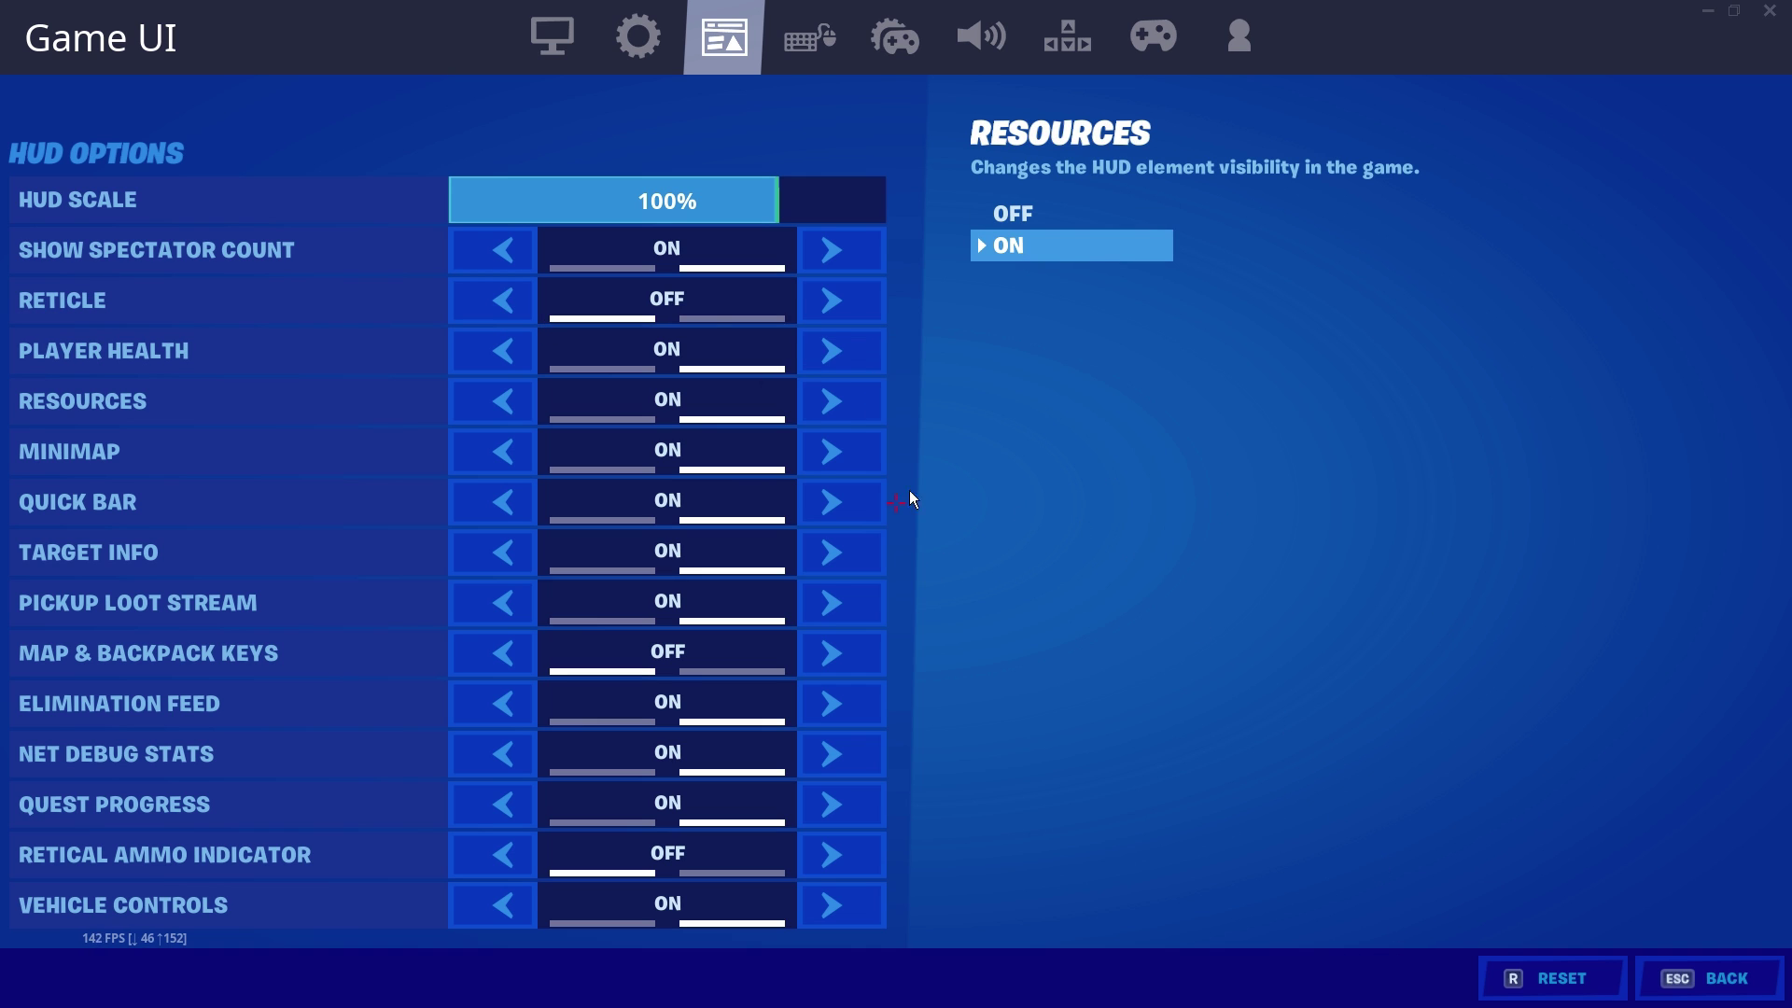
key(Escape)
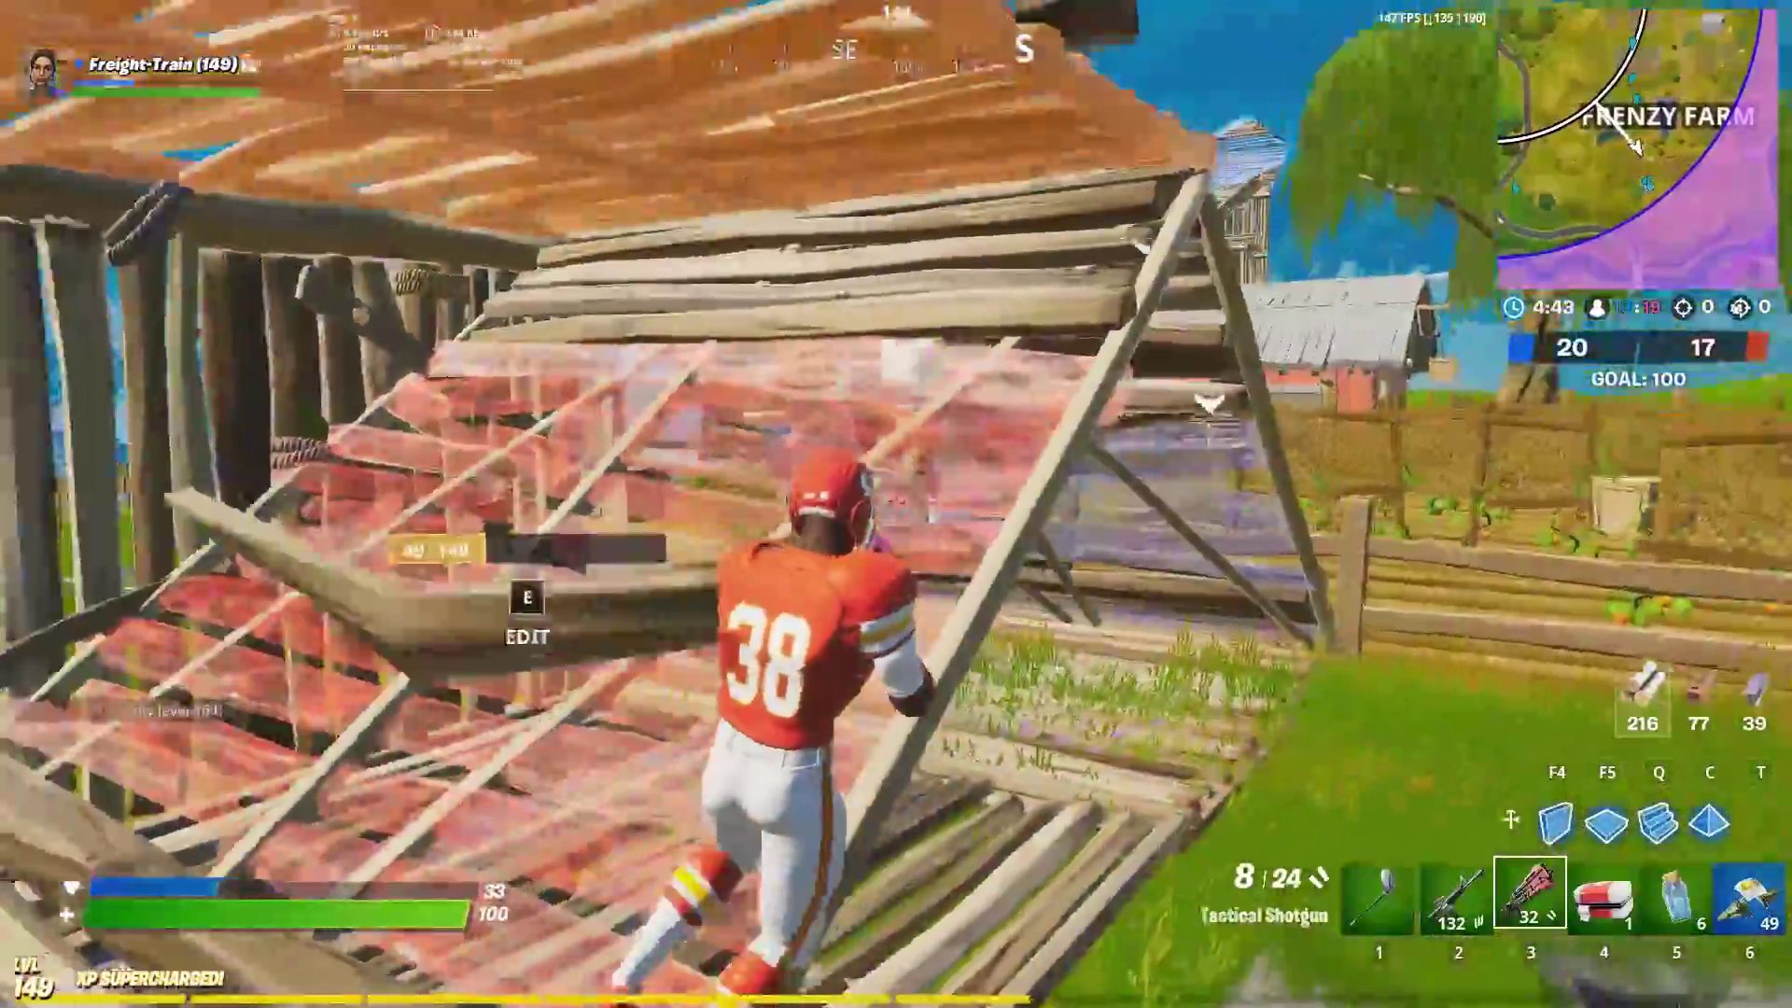
Shotgun the nearby opponent, then build wooden stairs and run up to the top ledge.
click(896, 504)
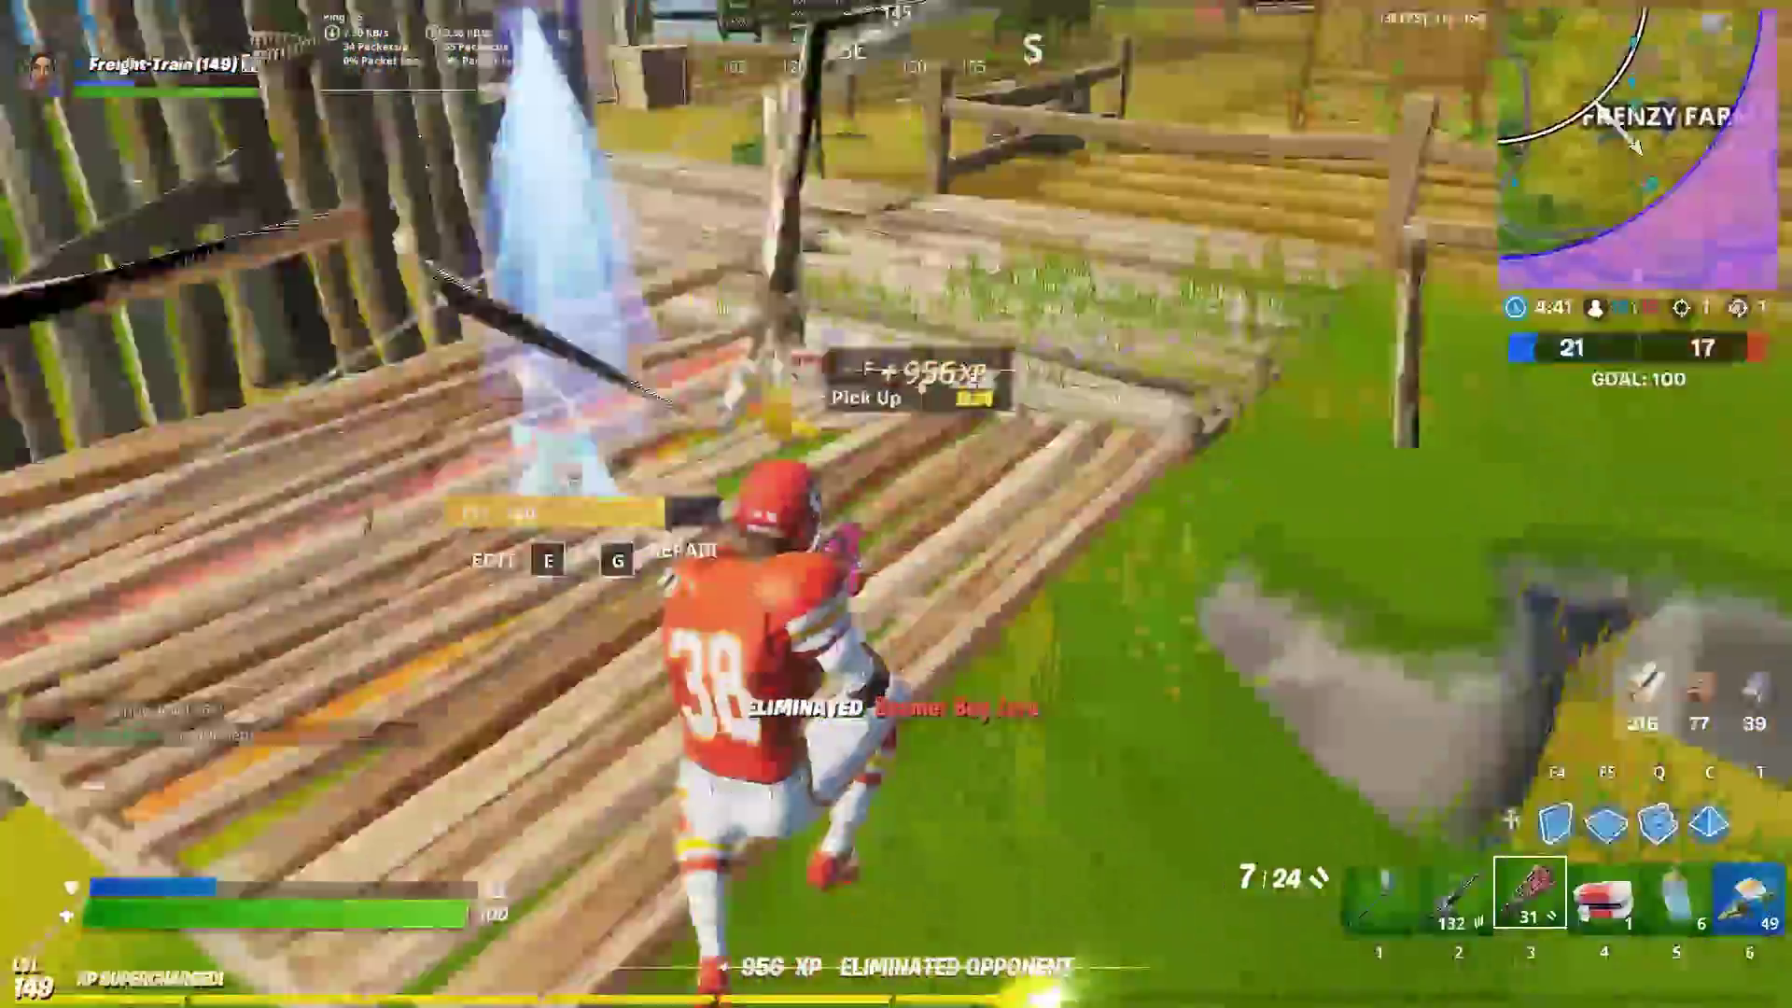
key(1)
key(3)
key(q)
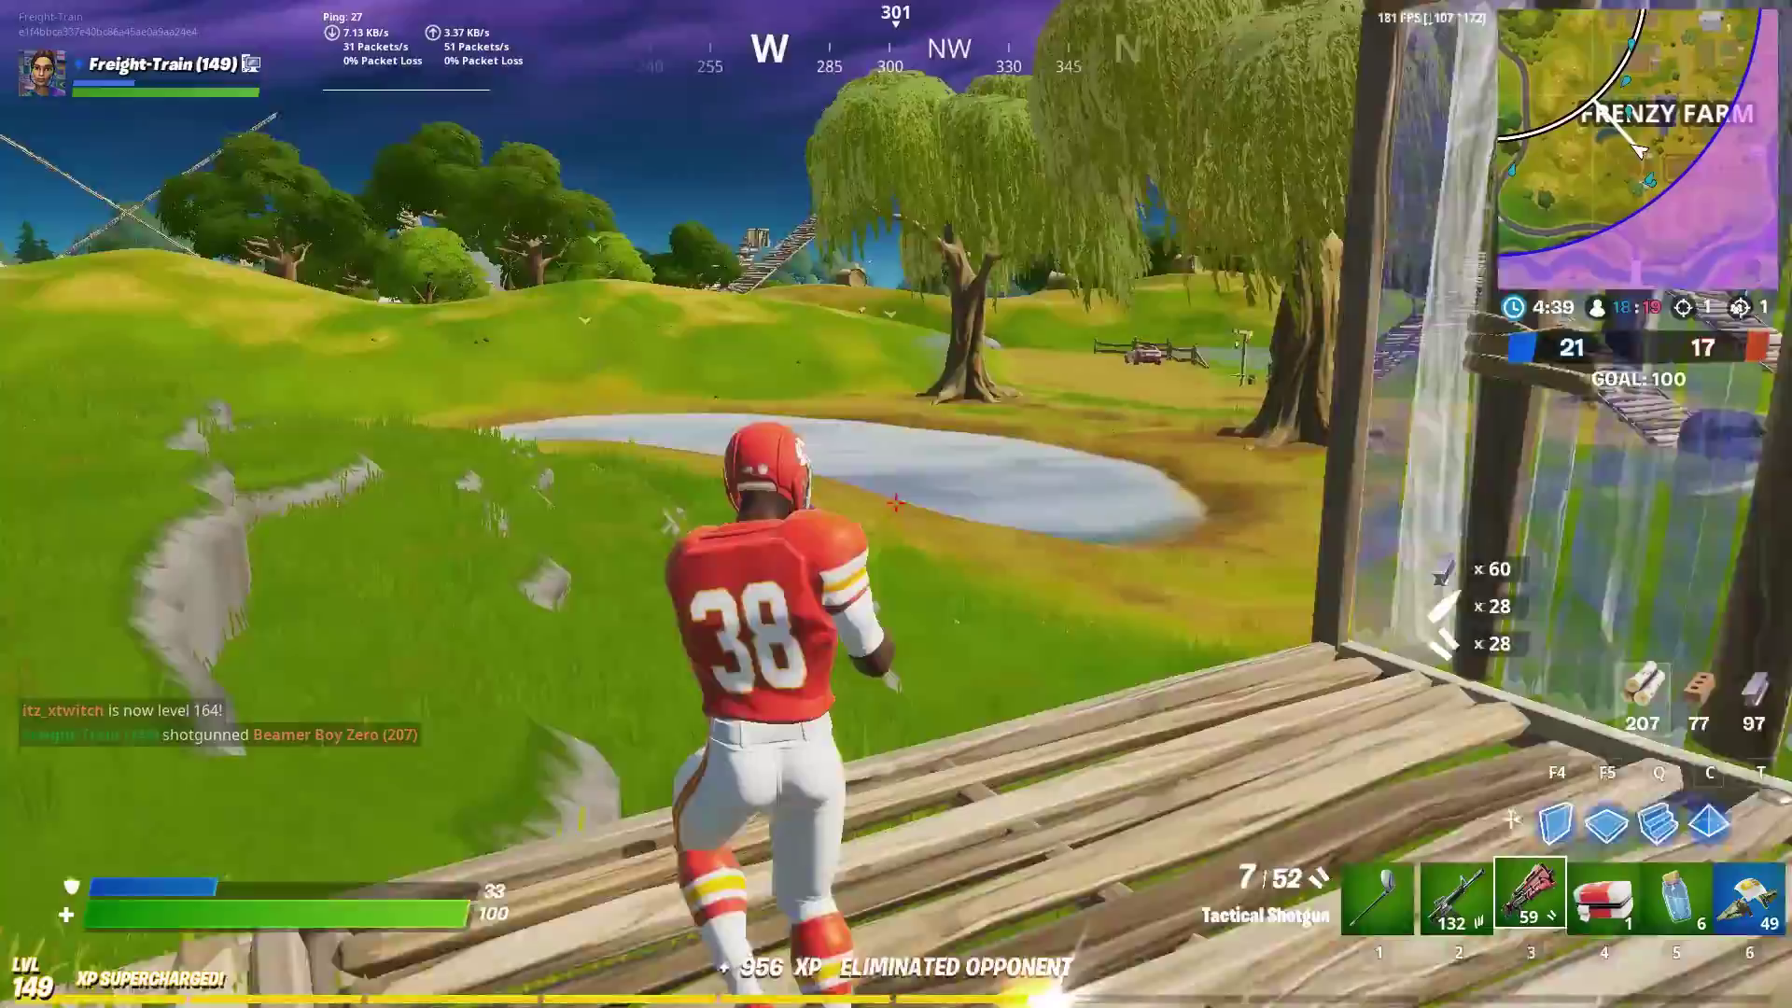
click(896, 504)
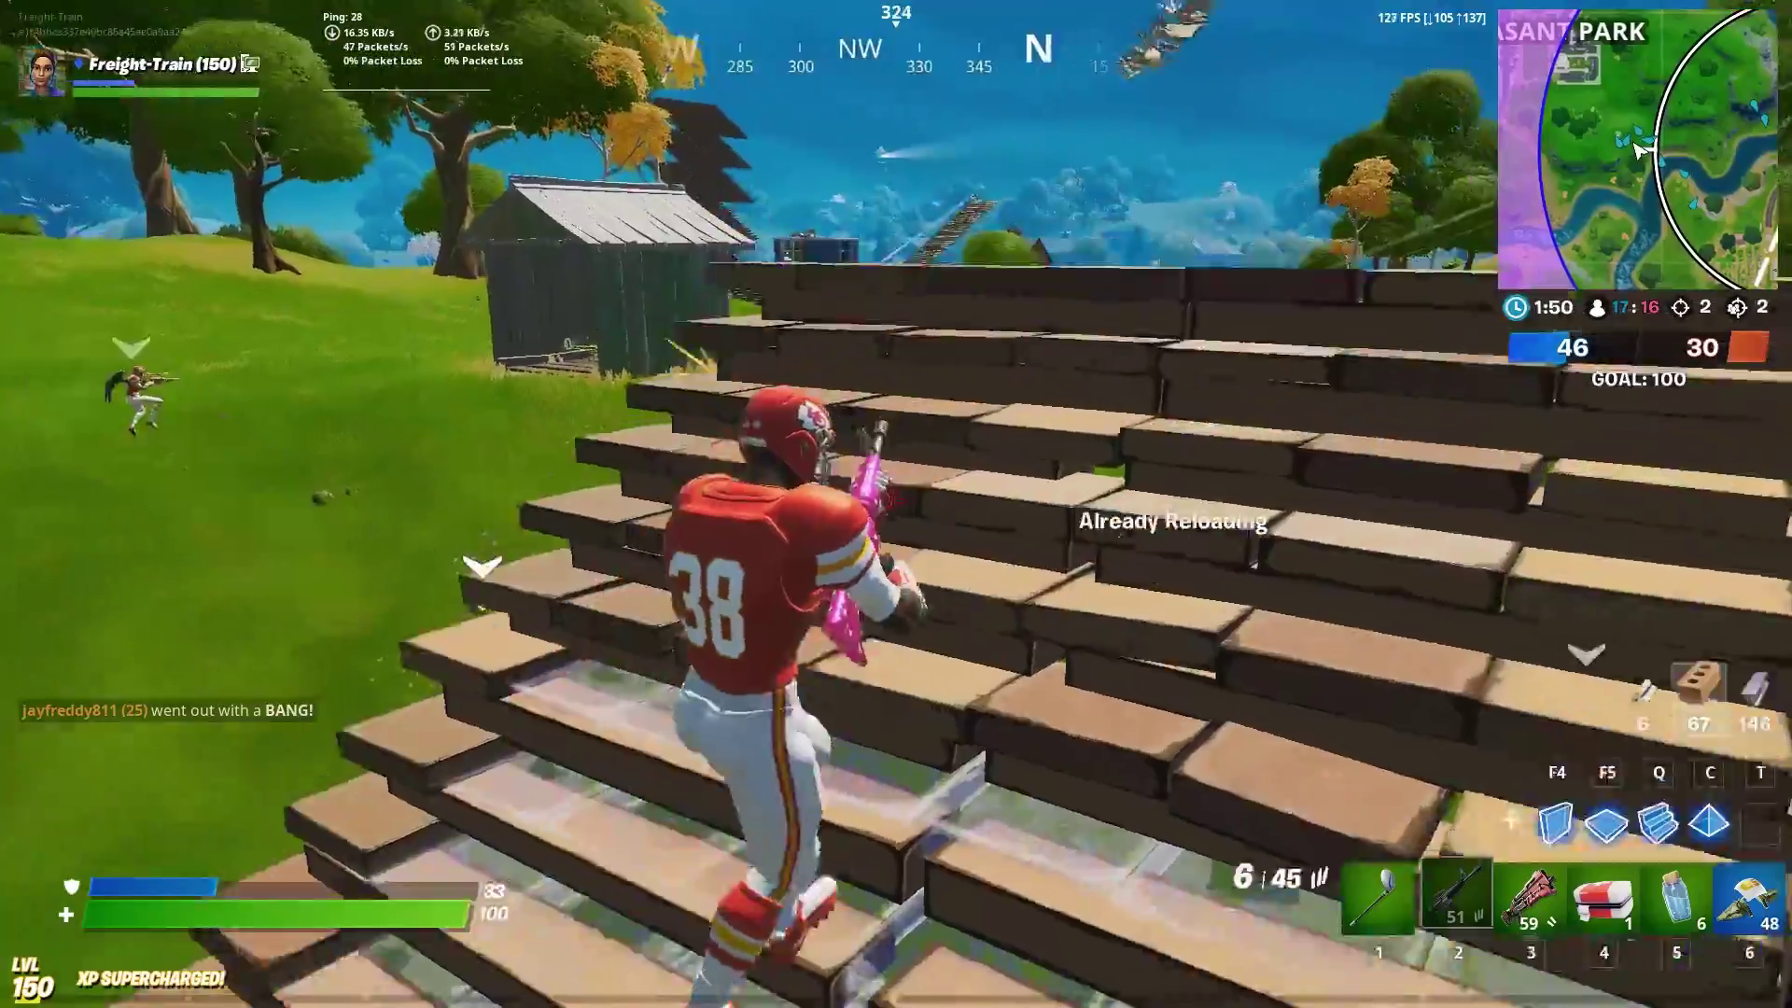
key(w)
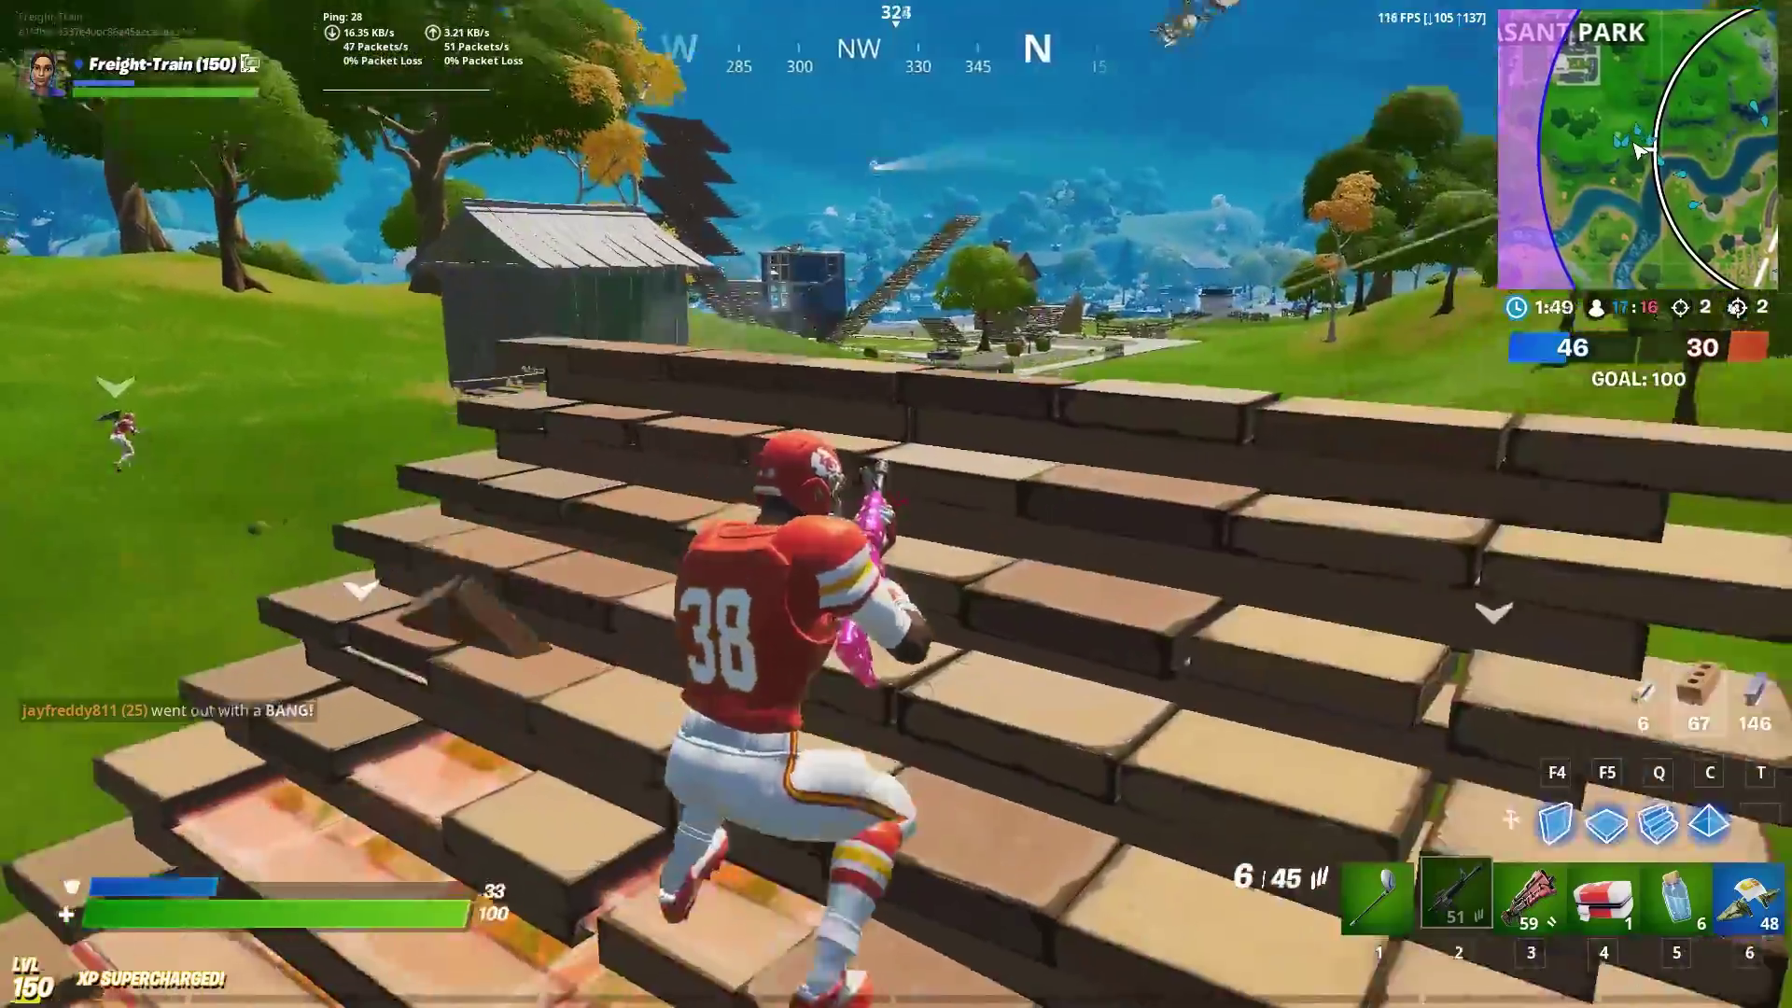
key(w)
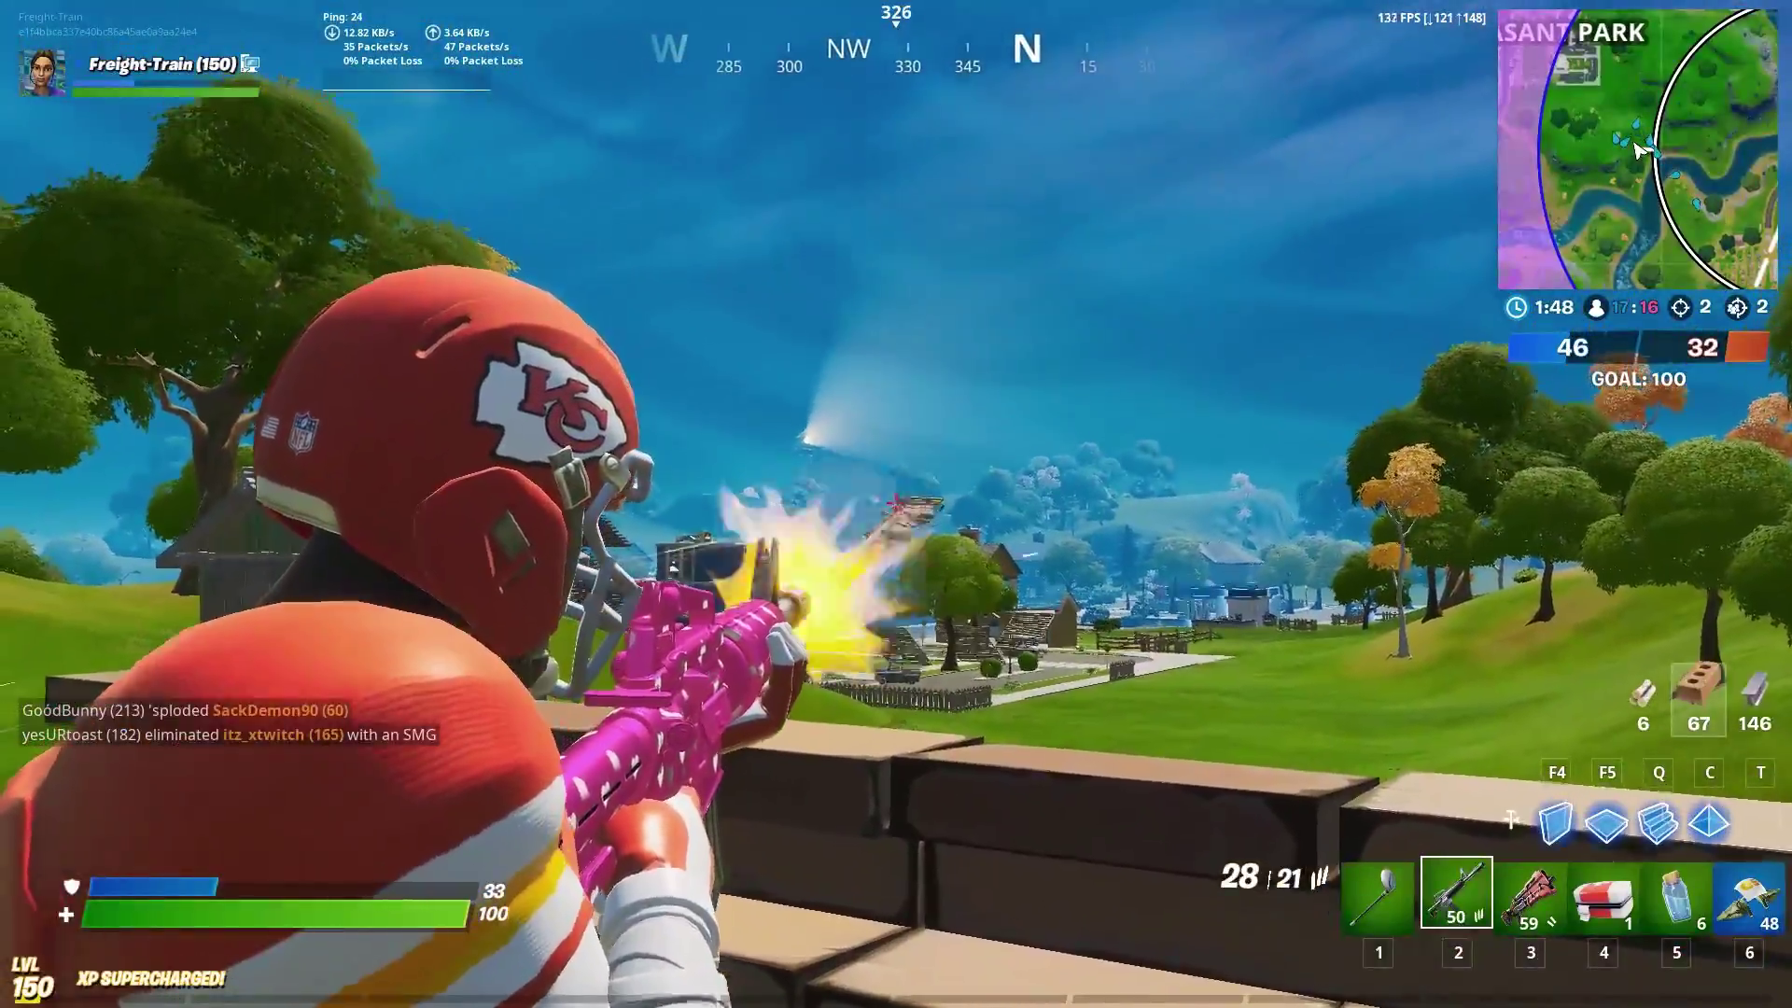
Fire the rifle at distant opponents from the stairs, then glide down into the valley.
click(896, 504)
click(896, 504)
key(w)
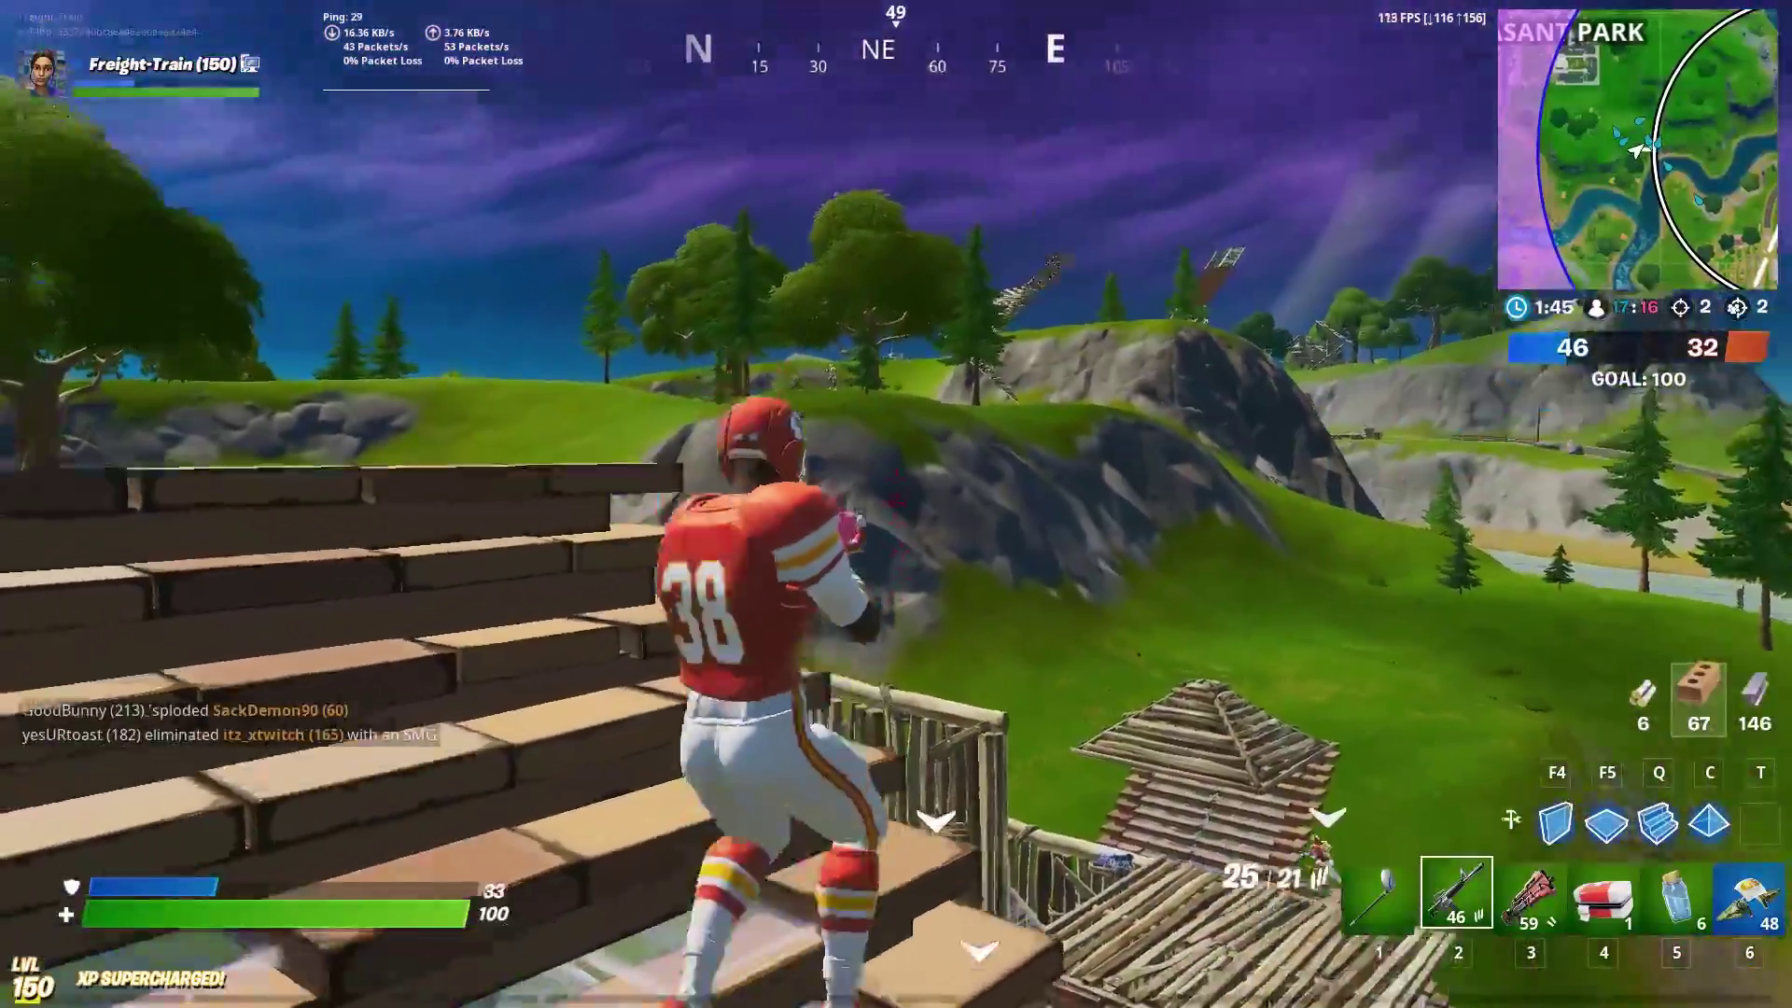
right_click(895, 504)
key(w)
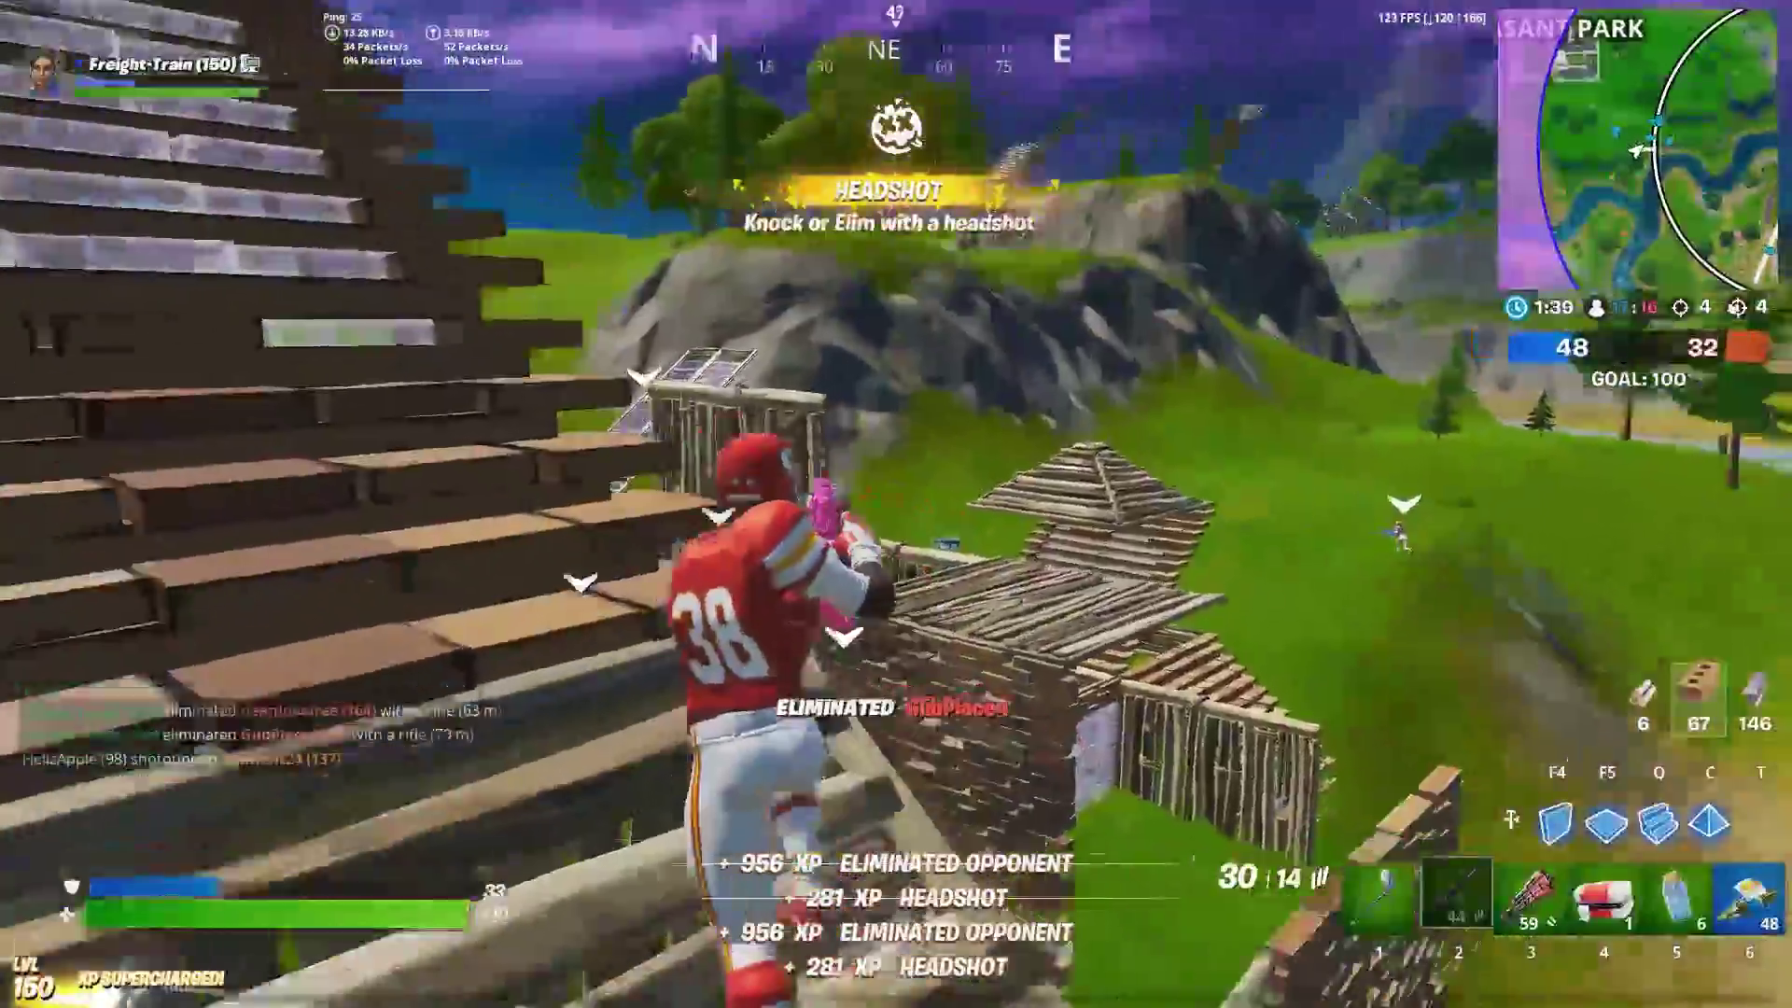
key(1)
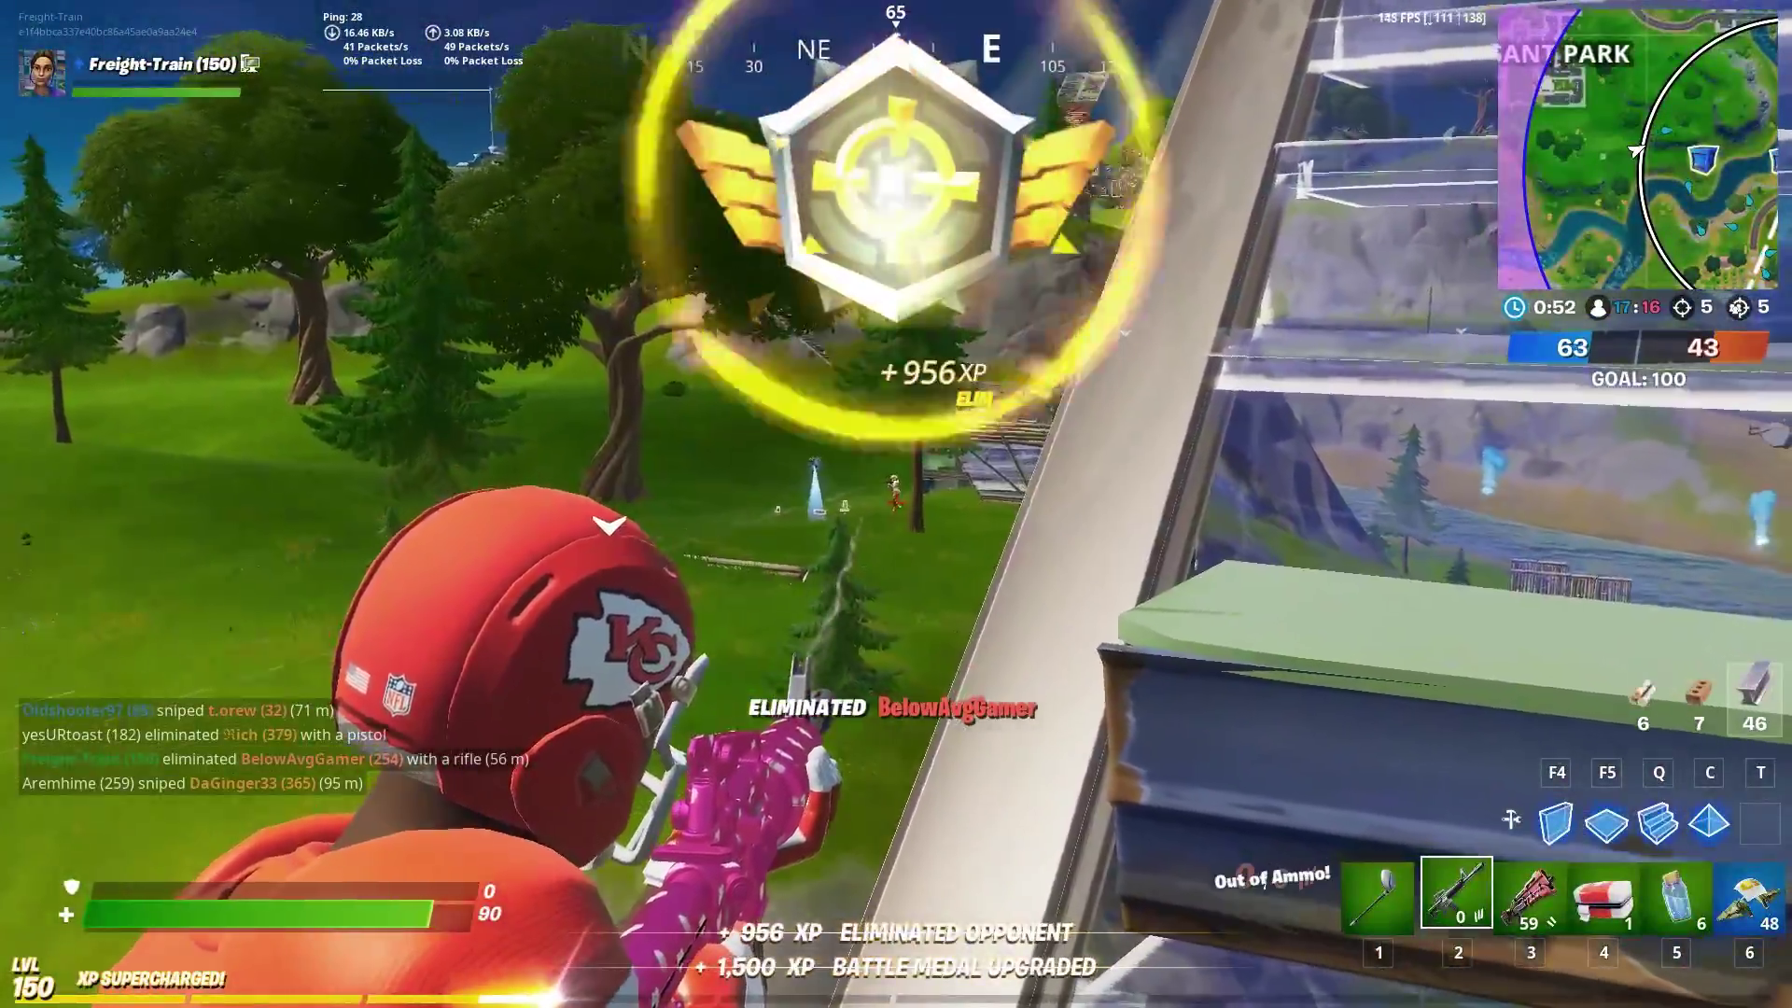
key(w)
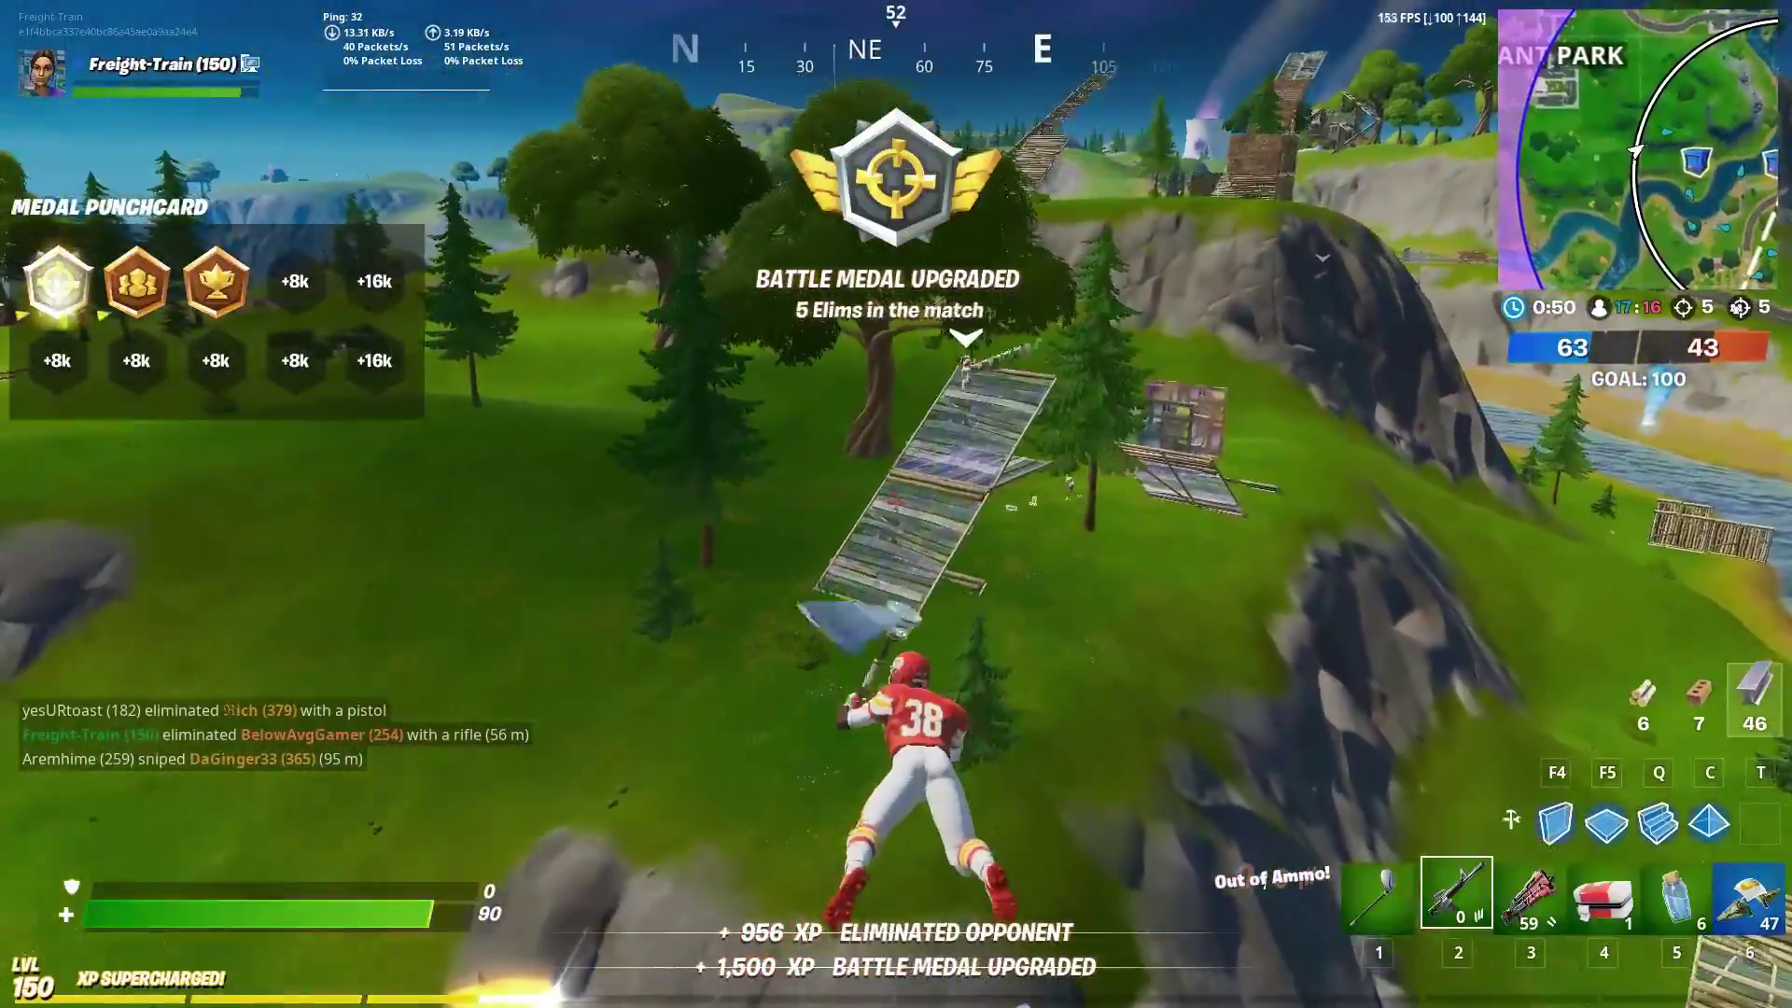
key(space)
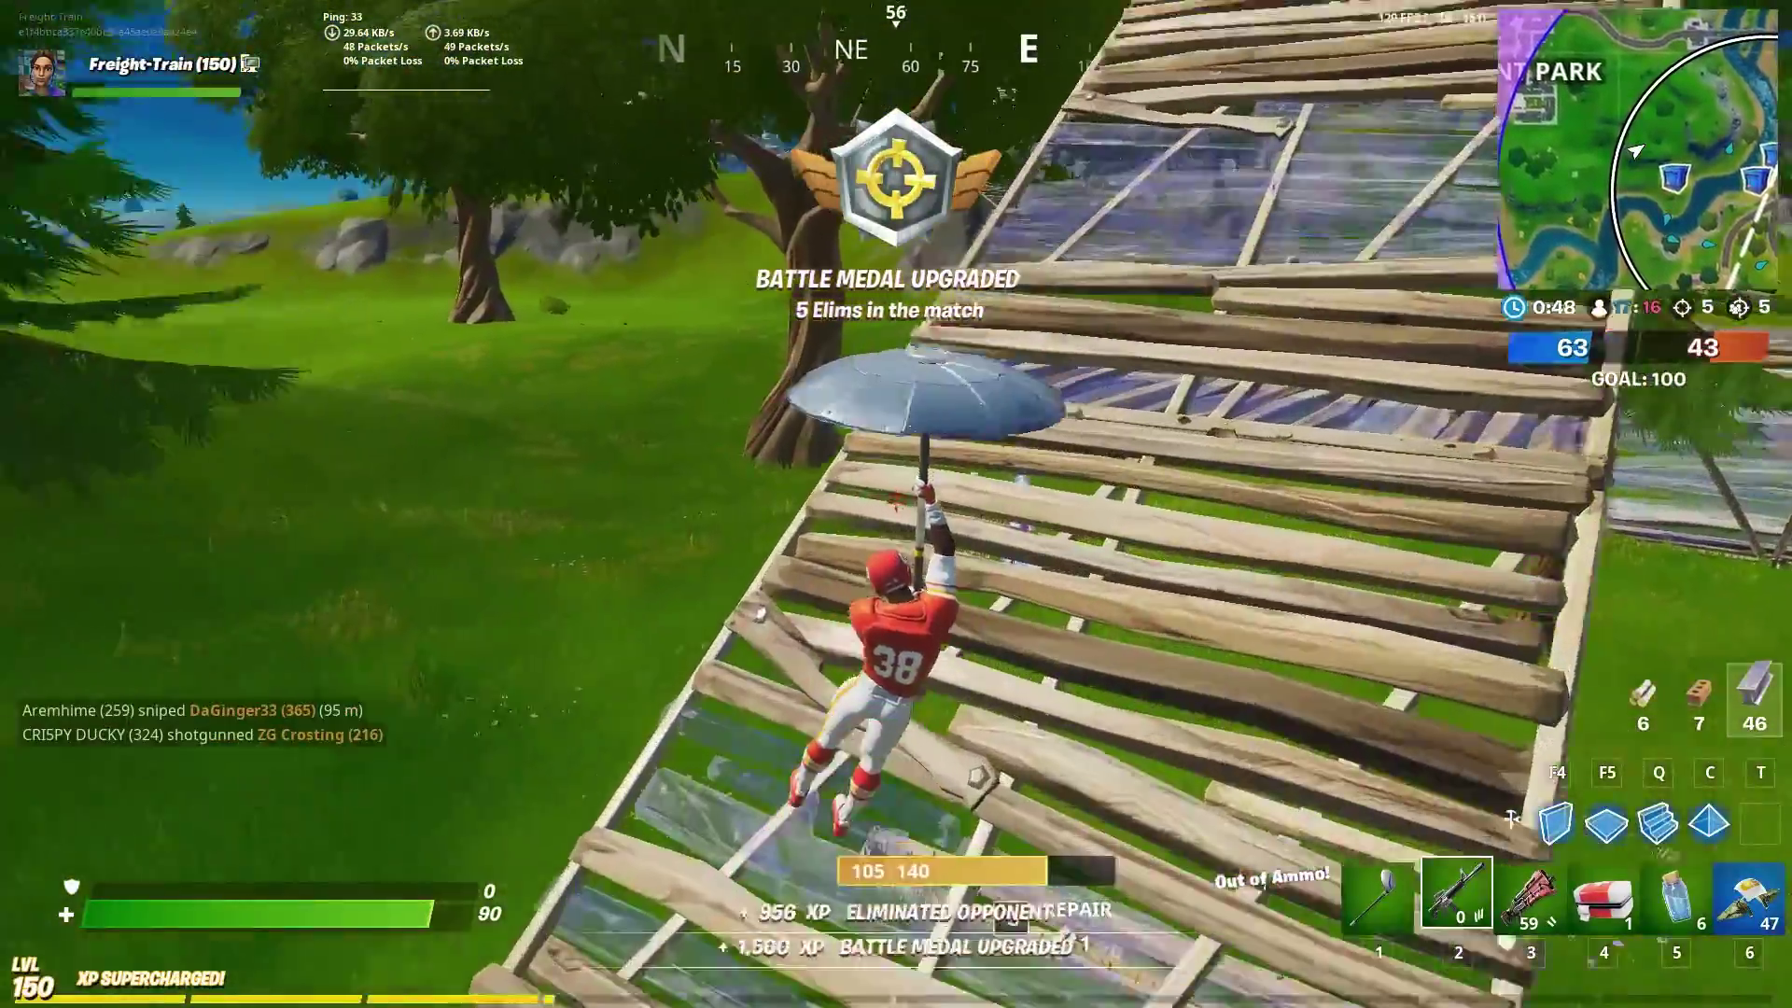
Eliminate nearby opponents with the Tactical Shotgun, reloading between kills, moving toward the brick wall.
key(3)
click(896, 504)
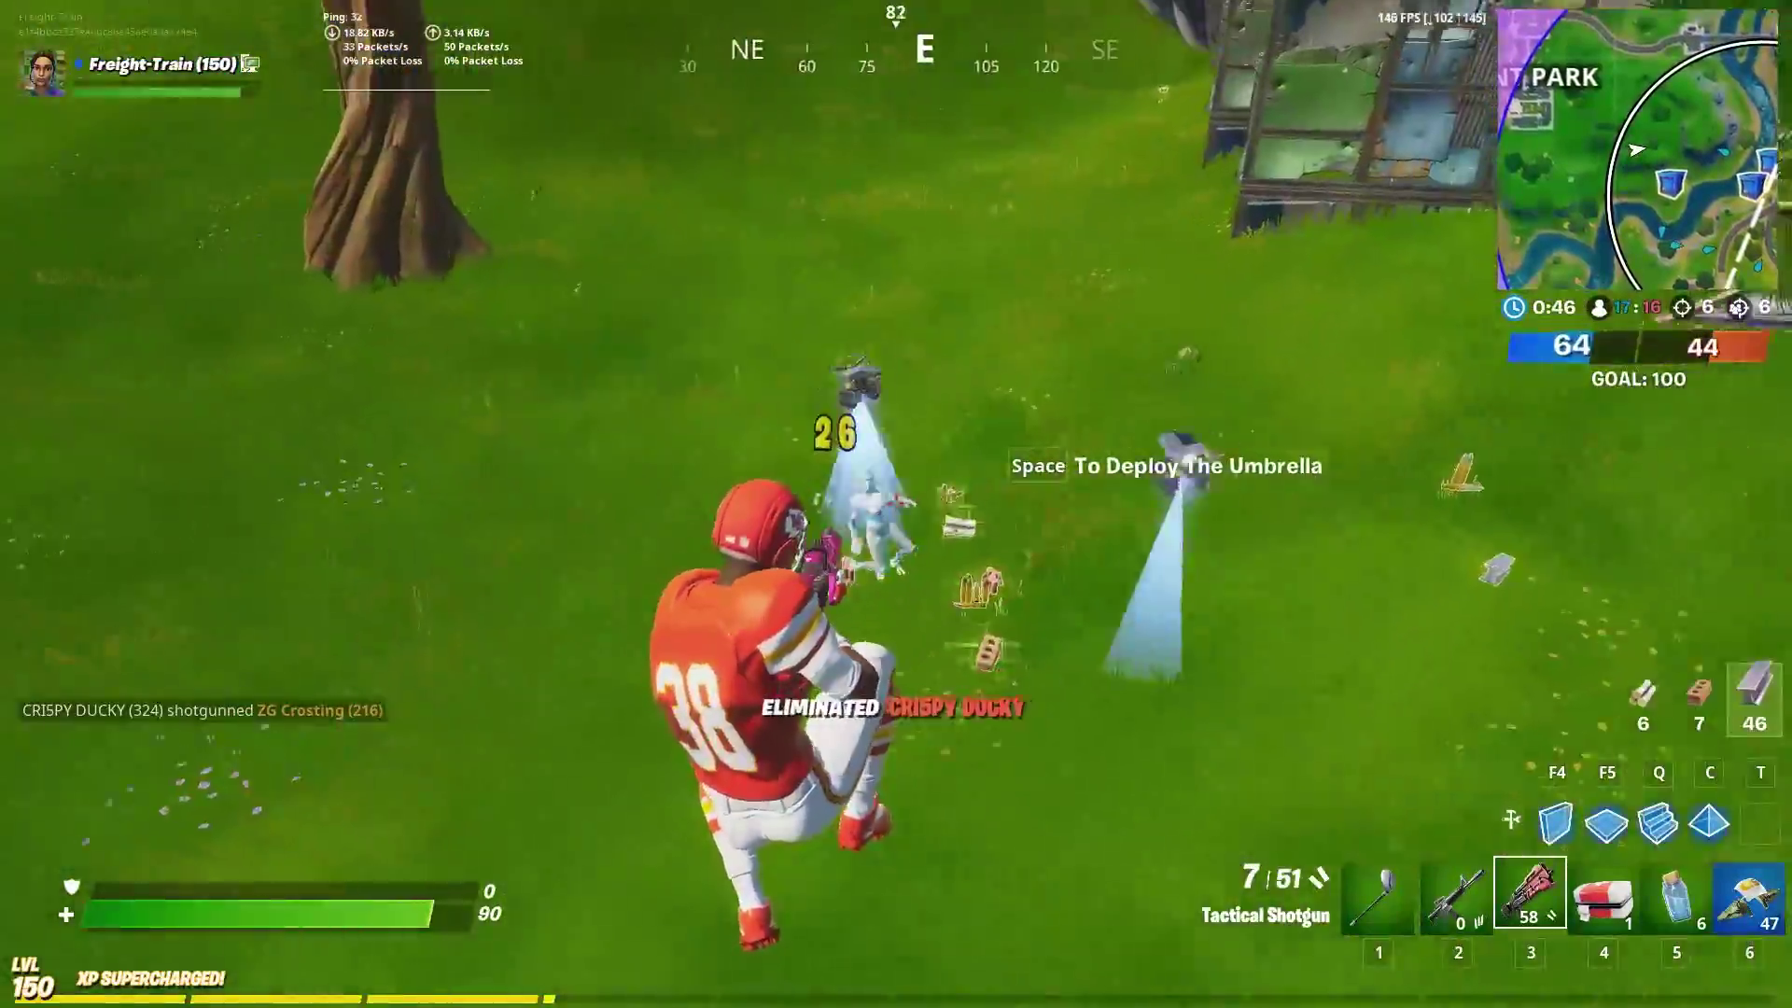
key(r)
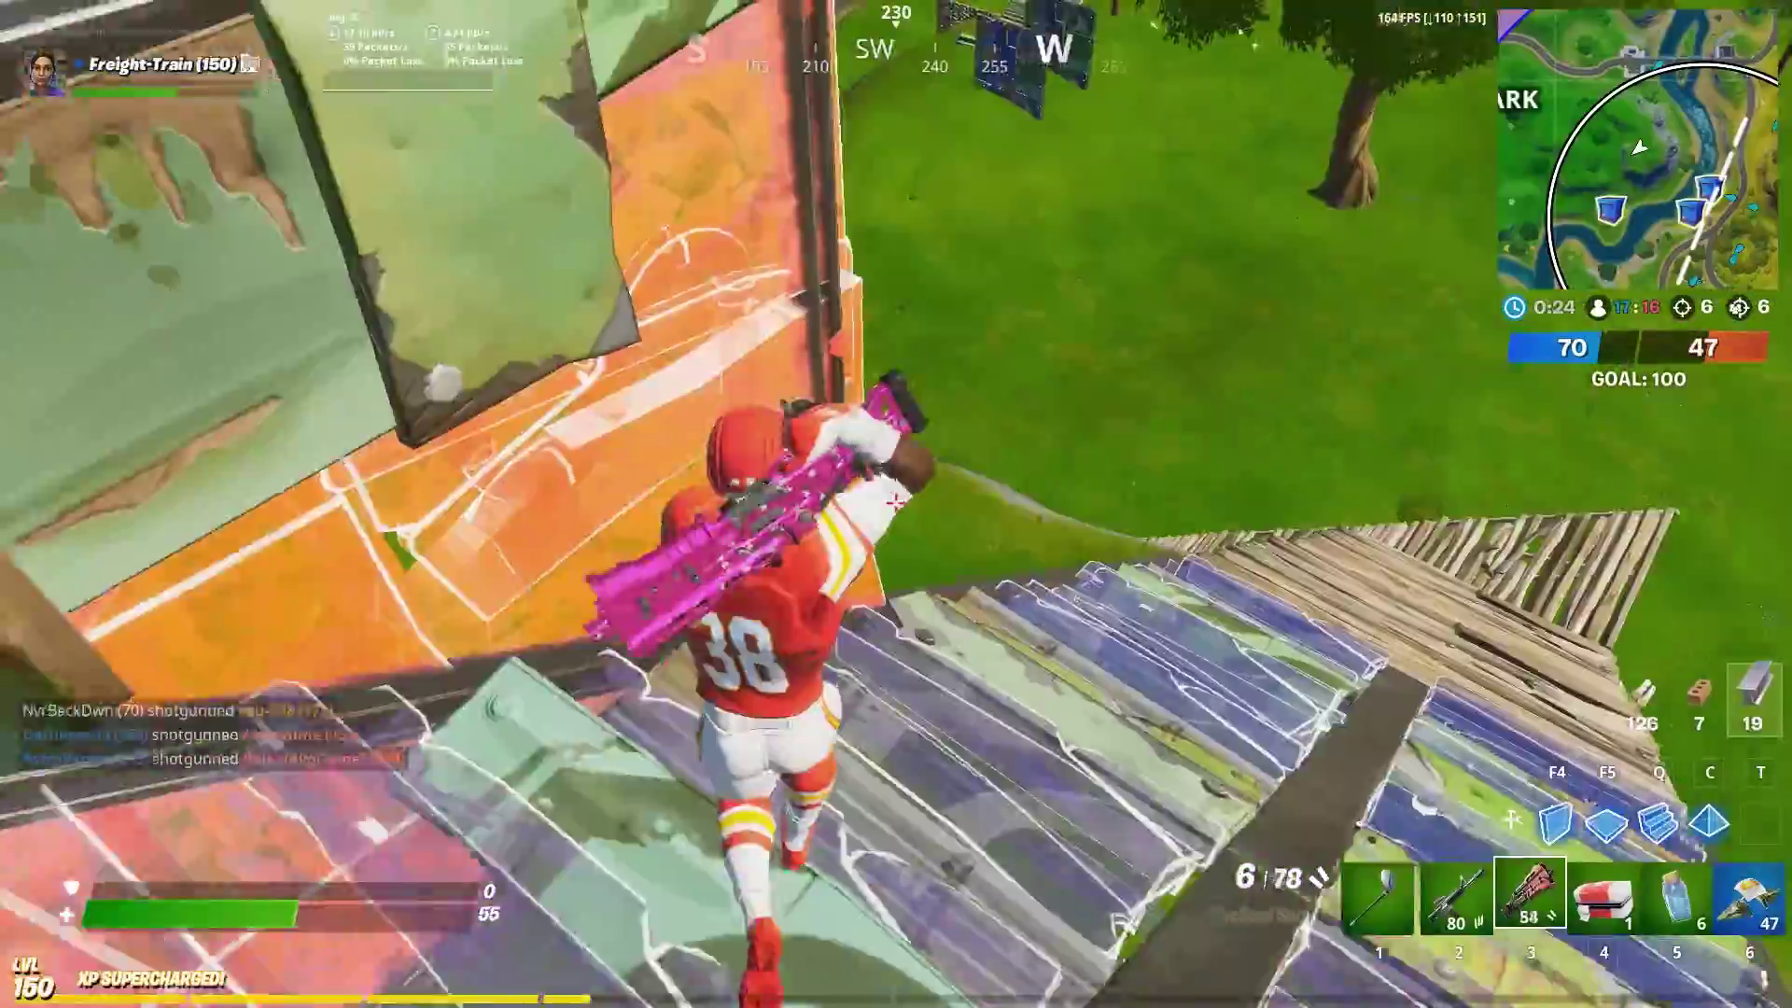
key(w)
click(896, 504)
click(895, 504)
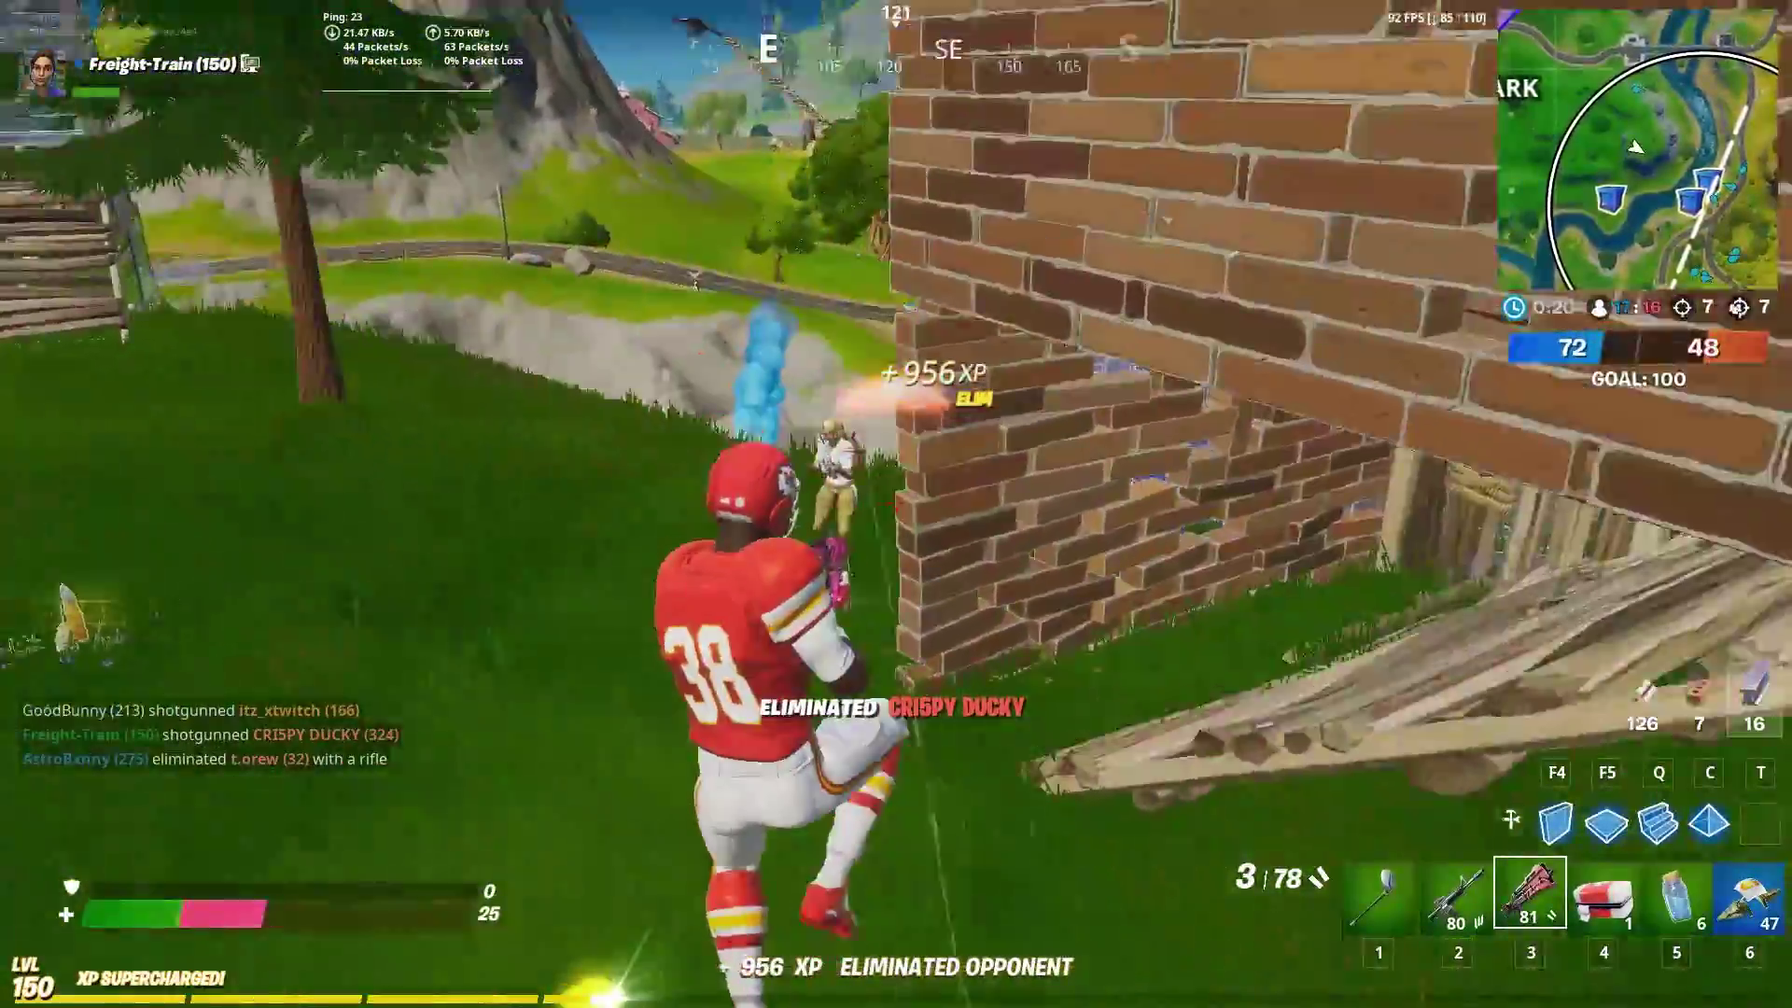
click(896, 504)
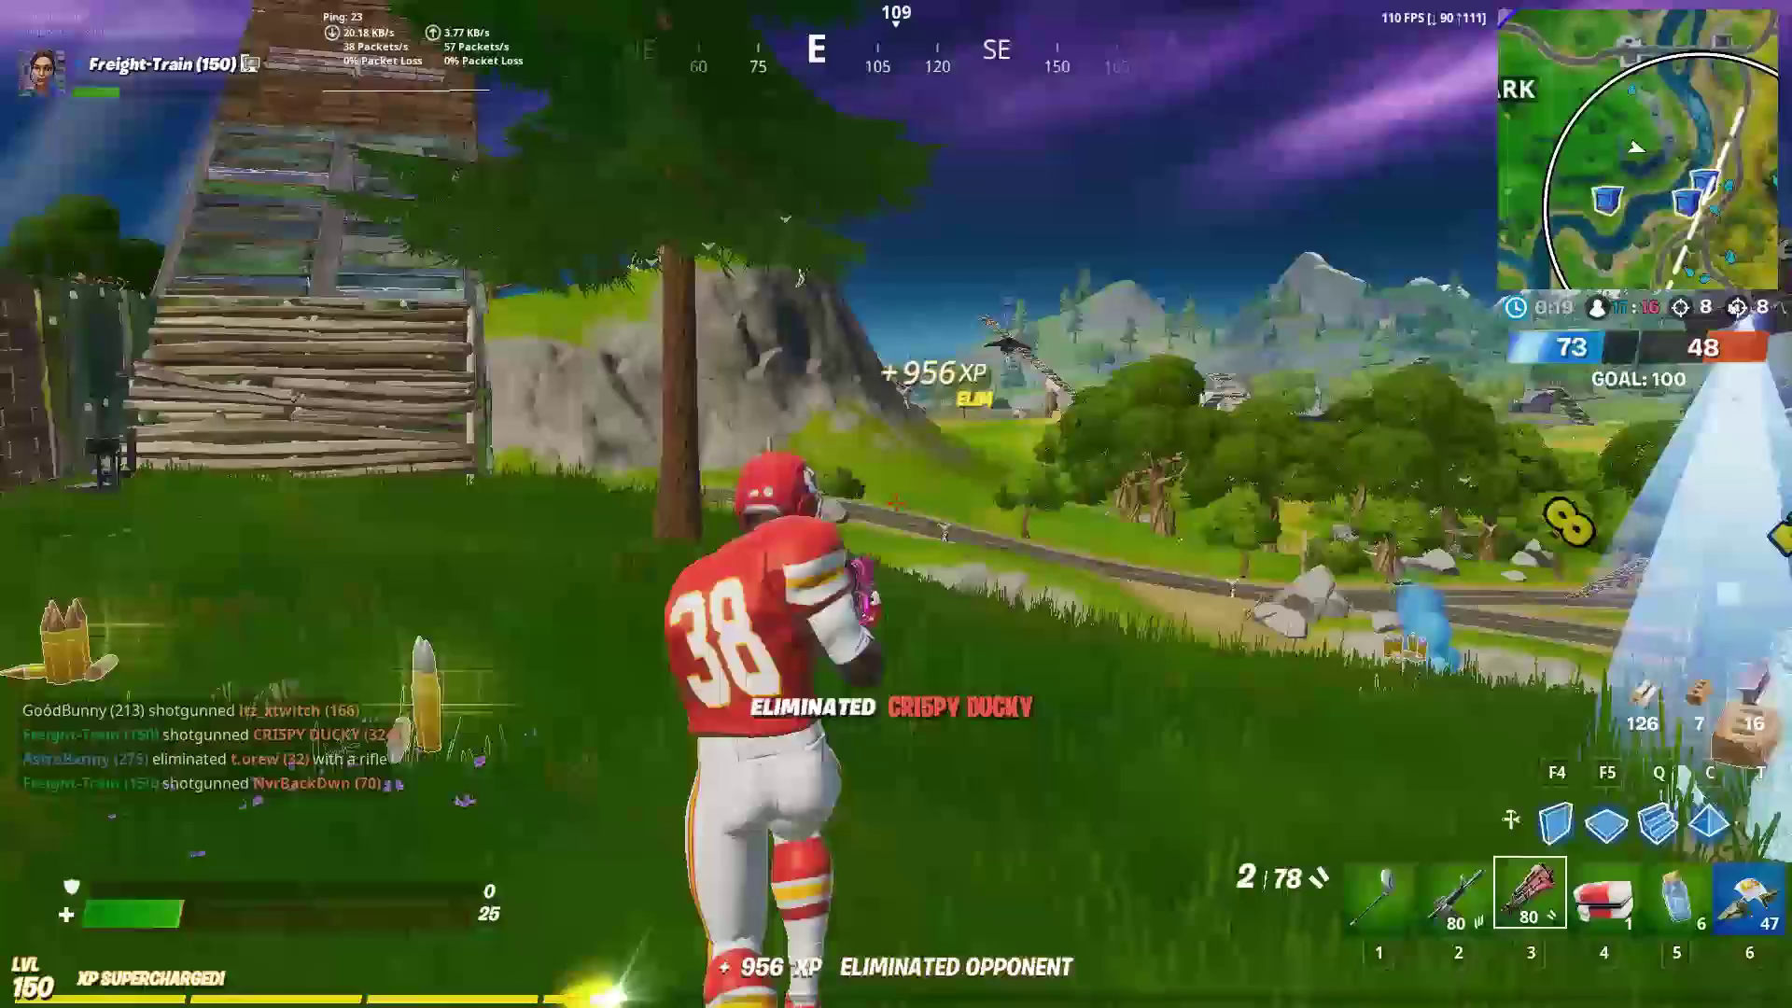
key(r)
key(w)
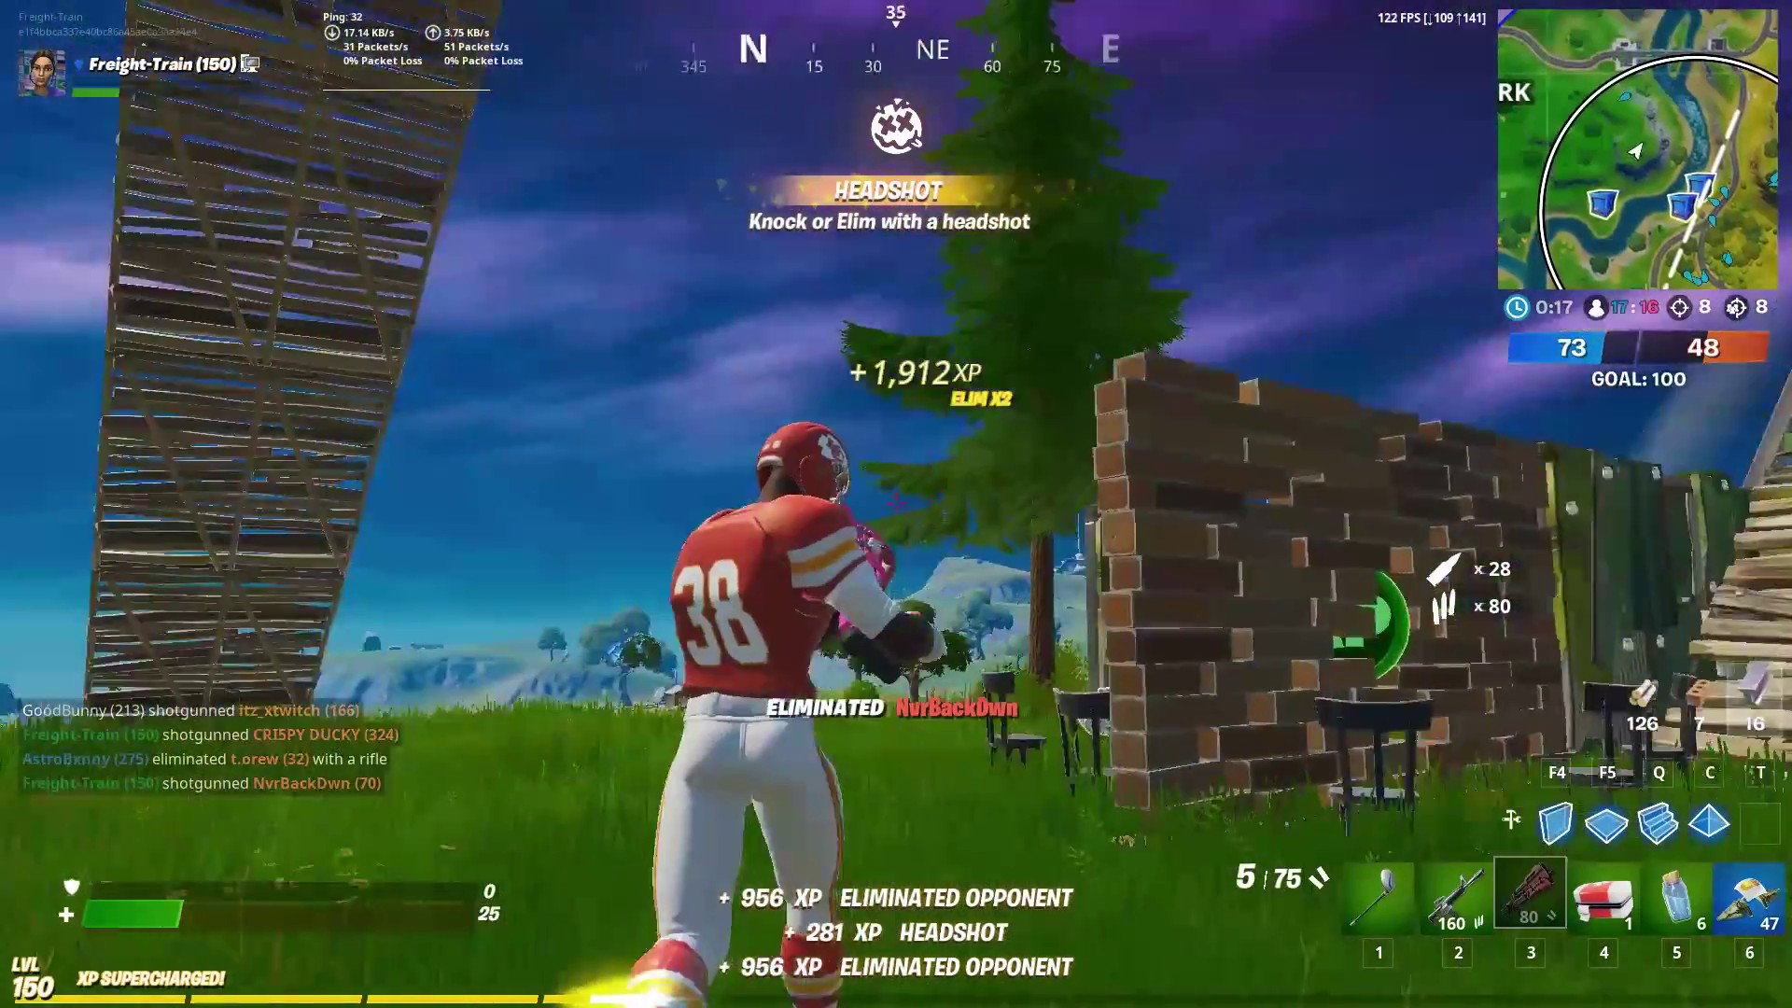